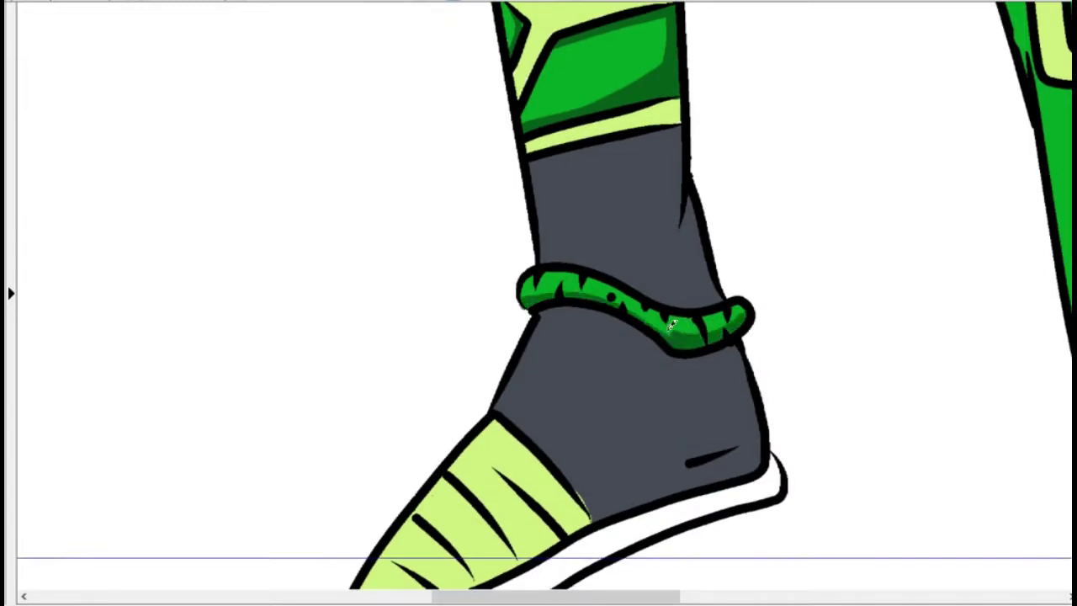
# Paint dark green shading along the creases and outer edge of the green pointed shoe's toe
pyautogui.hscroll(5, 539, 303)
pyautogui.scroll(-5, 539, 303)
pyautogui.moveTo(598, 215)
pyautogui.mouseDown()
pyautogui.moveTo(754, 172)
pyautogui.moveTo(761, 353)
pyautogui.mouseUp()
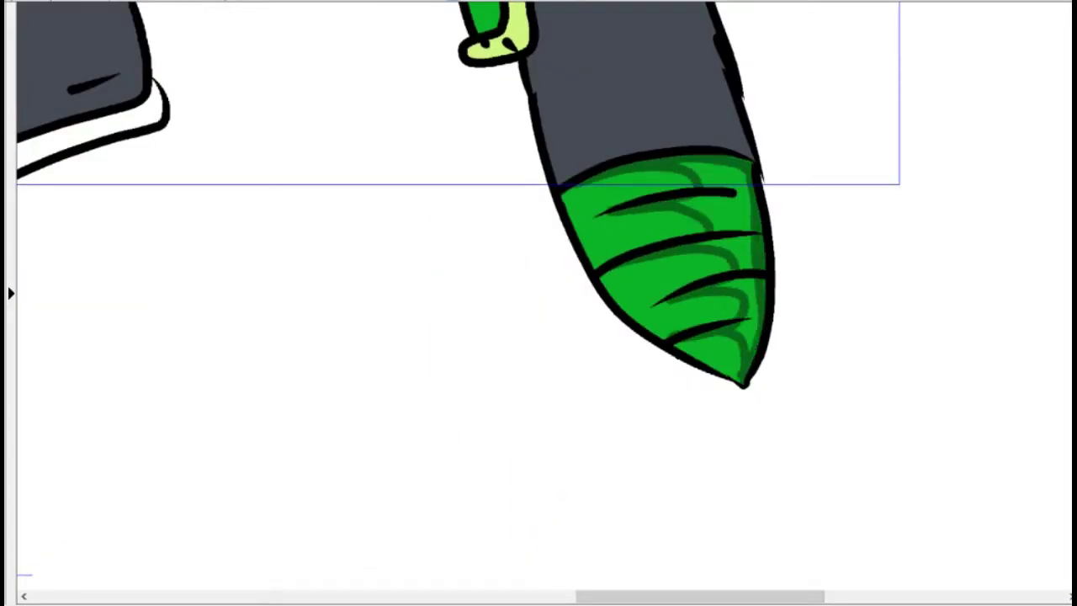
# Paint dark green shading down the outer edge of the 0705 leg guard, inside its lower 0 and beside the 7
pyautogui.scroll(5, 715, 252)
pyautogui.moveTo(487, 421); pyautogui.dragTo(656, 274)
pyautogui.moveTo(732, 341)
pyautogui.mouseDown()
pyautogui.moveTo(629, 151)
pyautogui.moveTo(661, 253)
pyautogui.moveTo(637, 195)
pyautogui.mouseUp()
pyautogui.scroll(3, 605, 120)
pyautogui.moveTo(572, 210)
pyautogui.mouseDown()
pyautogui.moveTo(497, 240)
pyautogui.moveTo(589, 327)
pyautogui.mouseUp()
pyautogui.moveTo(509, 61); pyautogui.dragTo(538, 189)
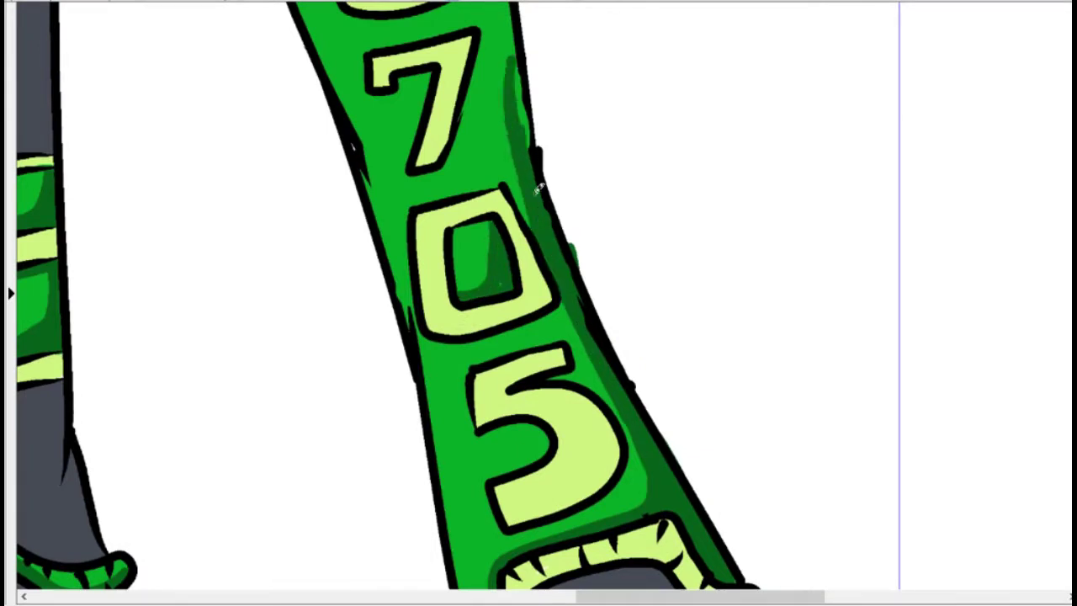
pyautogui.scroll(3, 620, 270)
pyautogui.moveTo(514, 128); pyautogui.dragTo(503, 199)
pyautogui.moveTo(506, 61)
pyautogui.mouseDown()
pyautogui.moveTo(488, 201)
pyautogui.moveTo(446, 311)
pyautogui.mouseUp()
pyautogui.scroll(3, 847, 230)
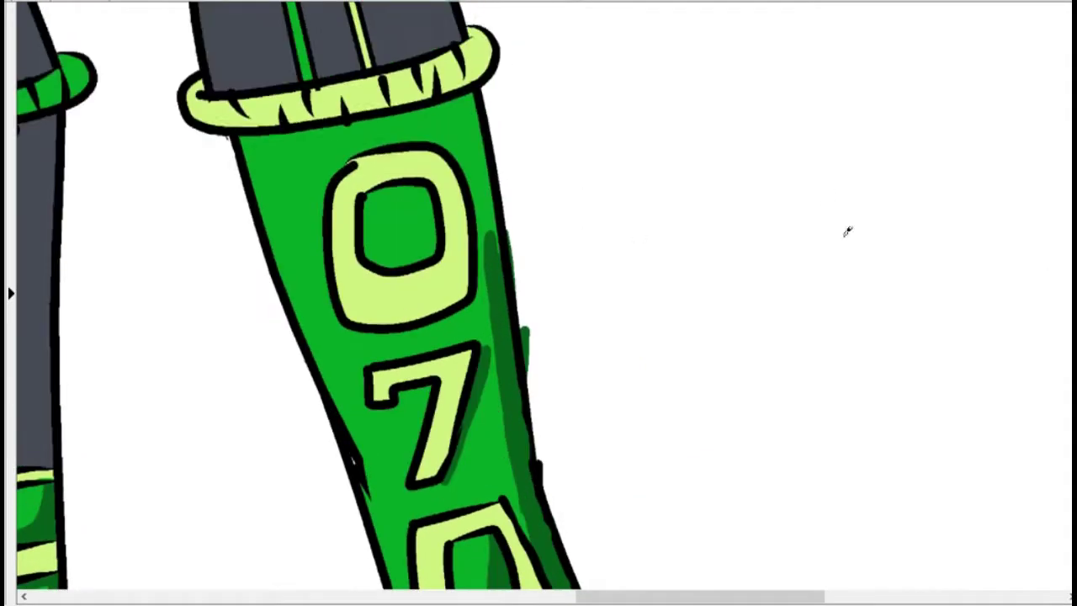
# Shade the inside of the upper 0 and the leg guard area beneath the light green knee cuff in dark green
pyautogui.moveTo(437, 199); pyautogui.dragTo(370, 268)
pyautogui.moveTo(299, 128); pyautogui.dragTo(471, 107)
pyautogui.moveTo(472, 108); pyautogui.dragTo(493, 217)
pyautogui.moveTo(460, 122); pyautogui.dragTo(358, 134)
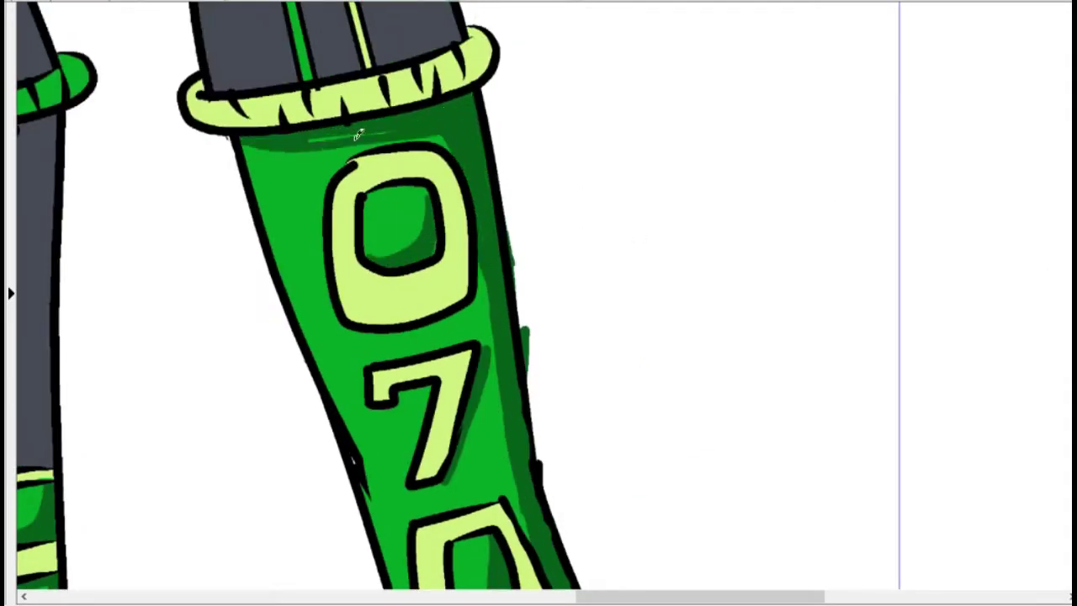
pyautogui.scroll(-3, 542, 218)
pyautogui.scroll(3, 521, 168)
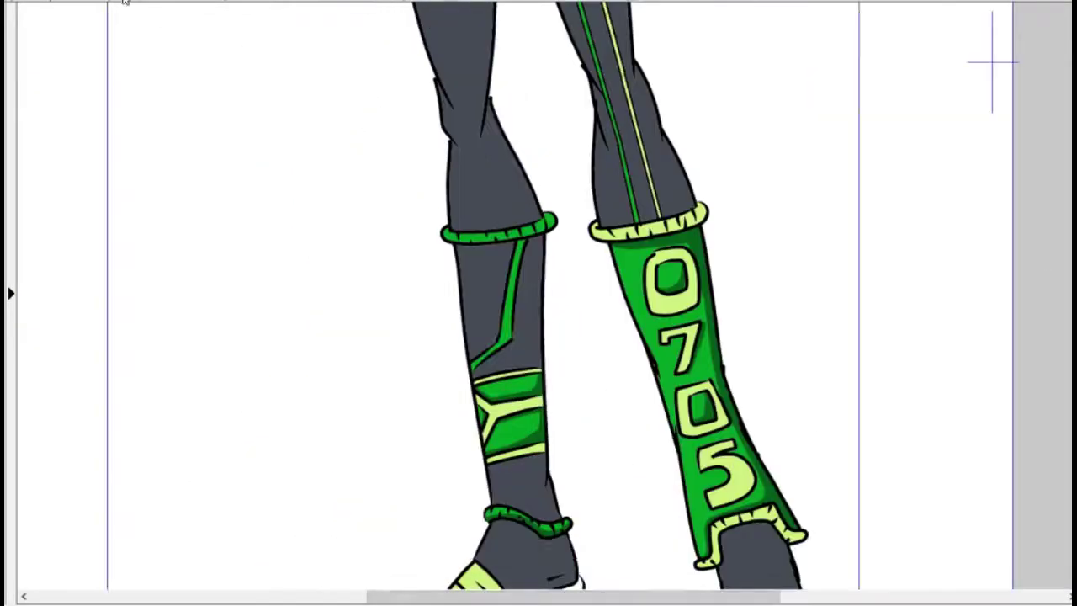
# Shade the other leg's green knee band, and add bright green highlights to the green panels on the costume and both lower legs
pyautogui.moveTo(340, 179); pyautogui.dragTo(521, 164)
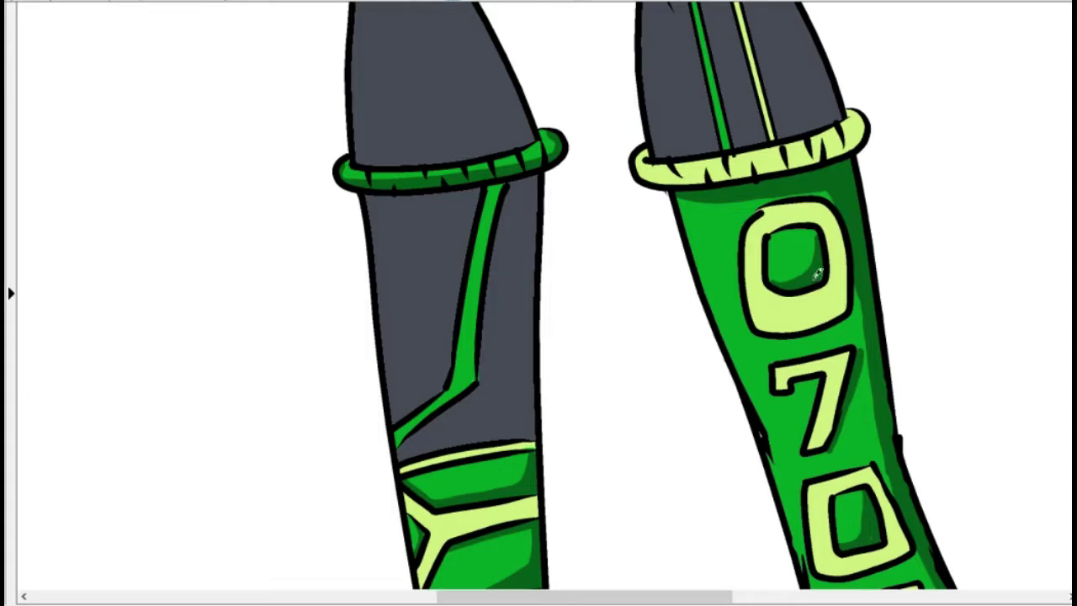
pyautogui.scroll(10, 774, 227)
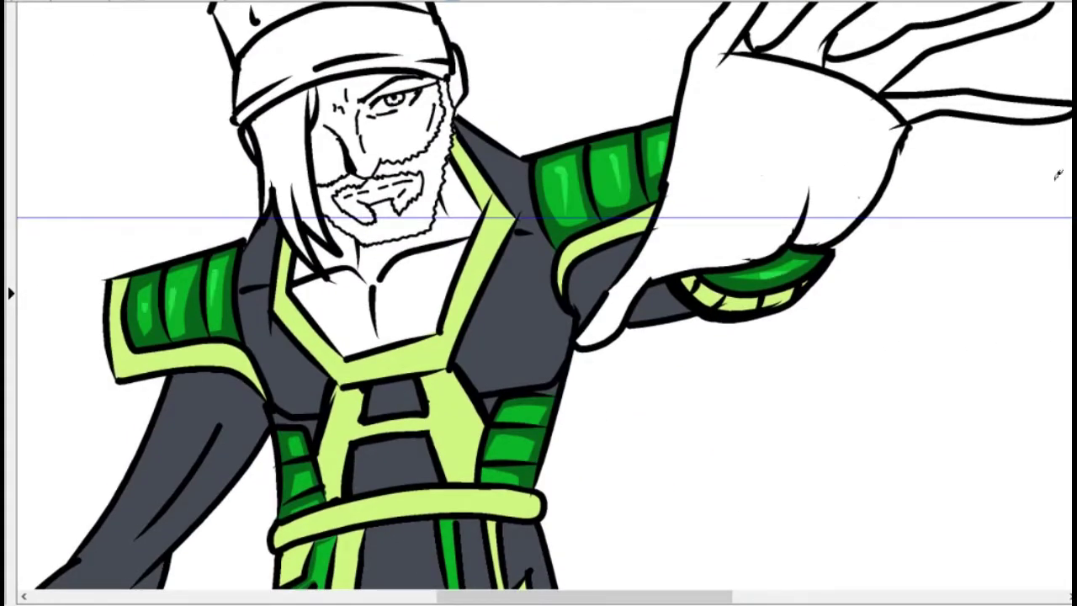
pyautogui.scroll(-10, 1057, 174)
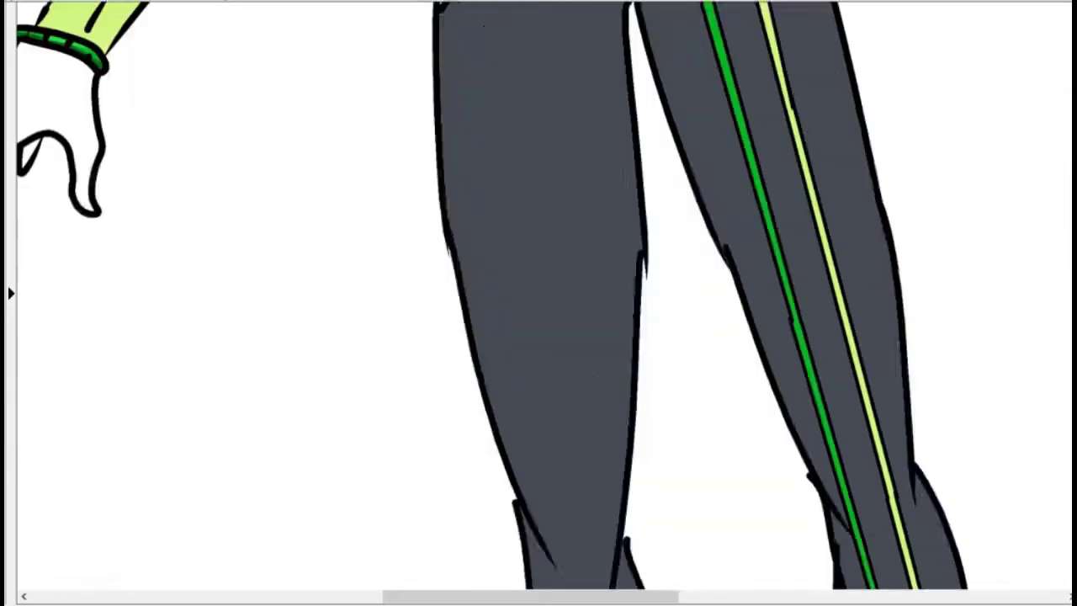
pyautogui.scroll(-5, 698, 312)
pyautogui.scroll(2, 697, 312)
pyautogui.hscroll(3, 641, 300)
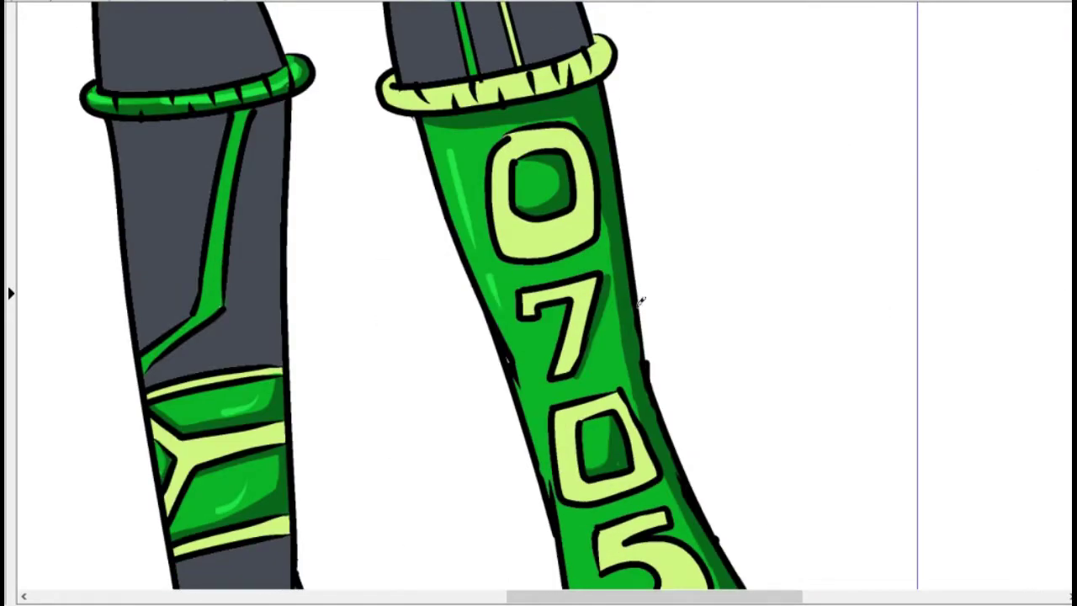
pyautogui.scroll(-6, 641, 300)
# Paint a deeper green shadow along the edges of the three green panels on the lowered arm's shoulder pad
pyautogui.scroll(12, 163, 356)
pyautogui.hscroll(-2, 621, 589)
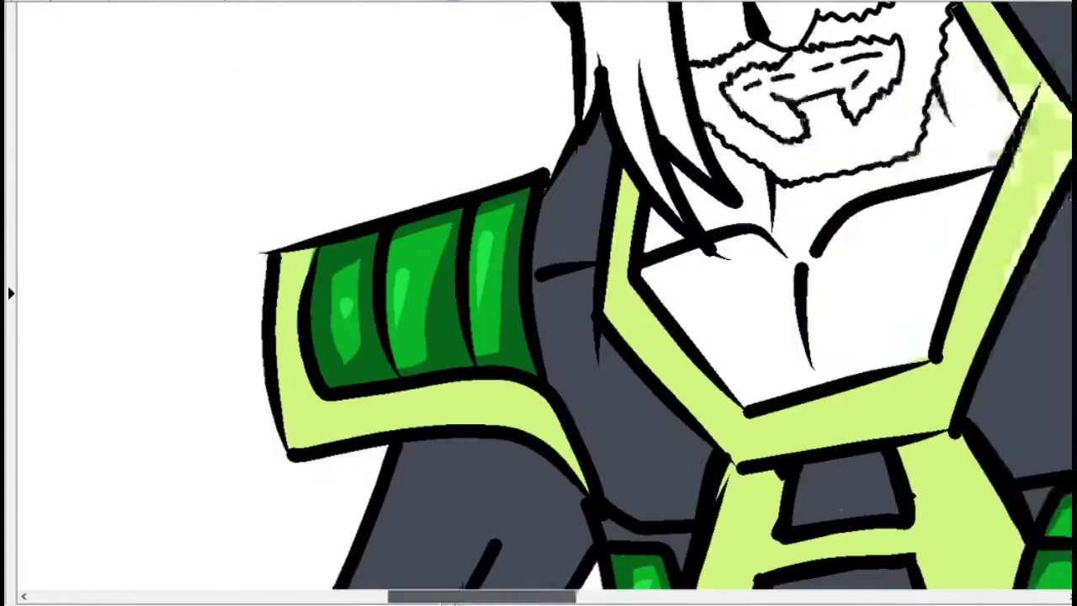
pyautogui.scroll(2, 763, 174)
pyautogui.moveTo(465, 410); pyautogui.dragTo(437, 219)
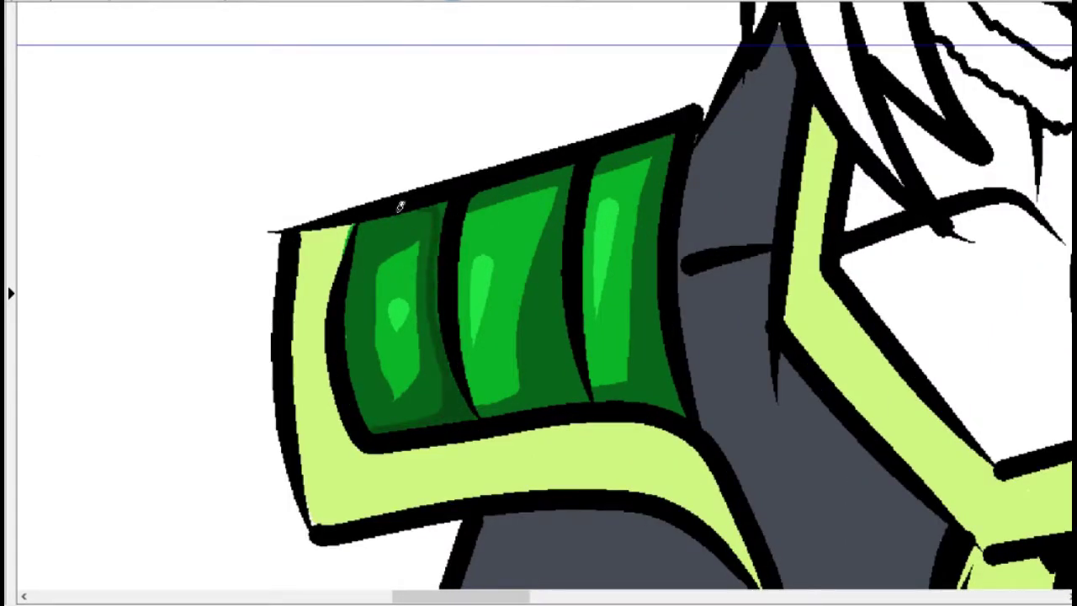
pyautogui.moveTo(505, 416); pyautogui.dragTo(553, 356)
pyautogui.moveTo(494, 409)
pyautogui.mouseDown()
pyautogui.moveTo(660, 341)
pyautogui.moveTo(663, 310)
pyautogui.mouseUp()
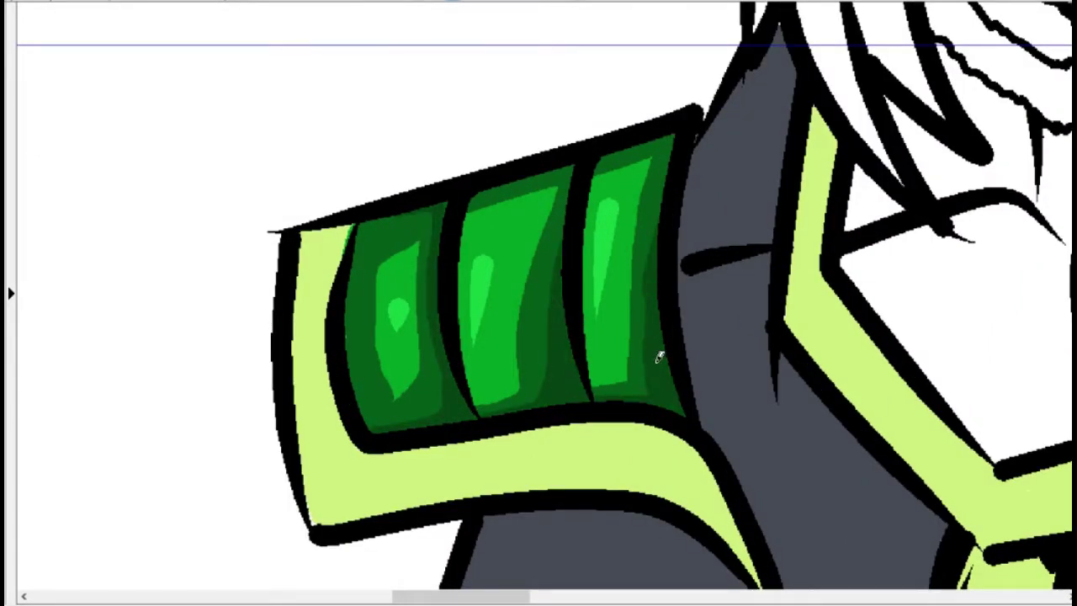
# Add the deepest green shadows to the raised arm's green cuff and the green panels of its shoulder pad
pyautogui.hscroll(5, 548, 160)
pyautogui.scroll(-5, 388, 385)
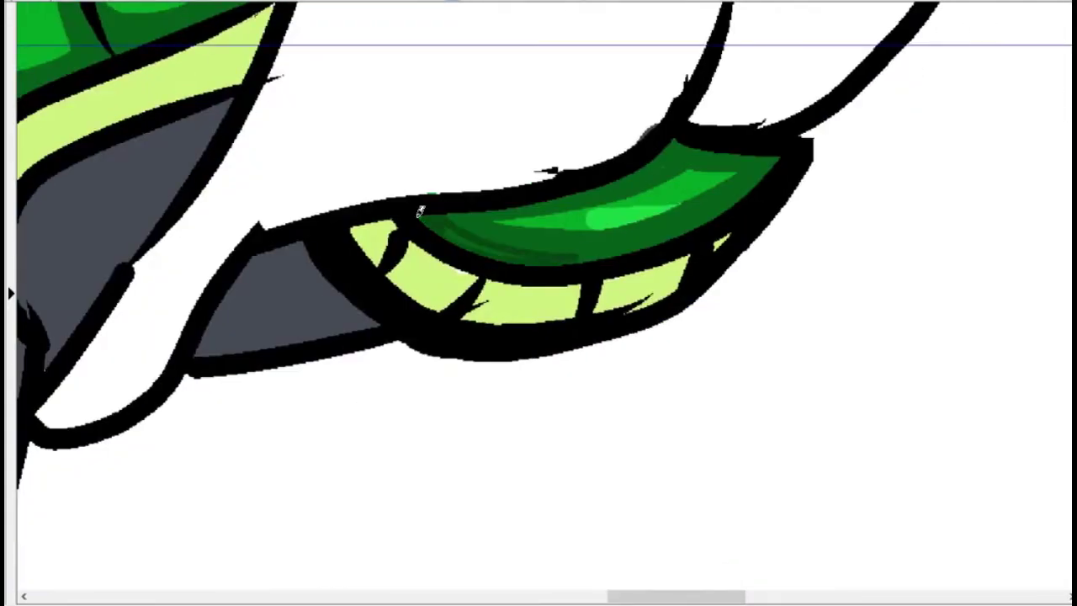
pyautogui.scroll(5, 388, 385)
pyautogui.moveTo(388, 385); pyautogui.dragTo(432, 428)
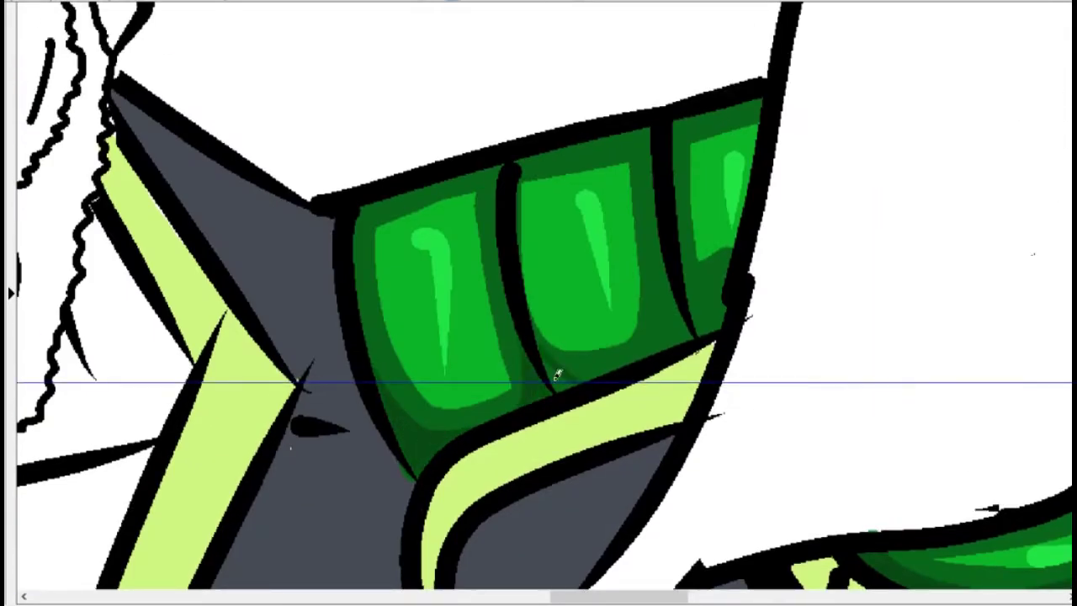
pyautogui.moveTo(557, 374); pyautogui.dragTo(688, 337)
pyautogui.moveTo(368, 334)
pyautogui.mouseDown()
pyautogui.moveTo(366, 211)
pyautogui.moveTo(772, 94)
pyautogui.mouseUp()
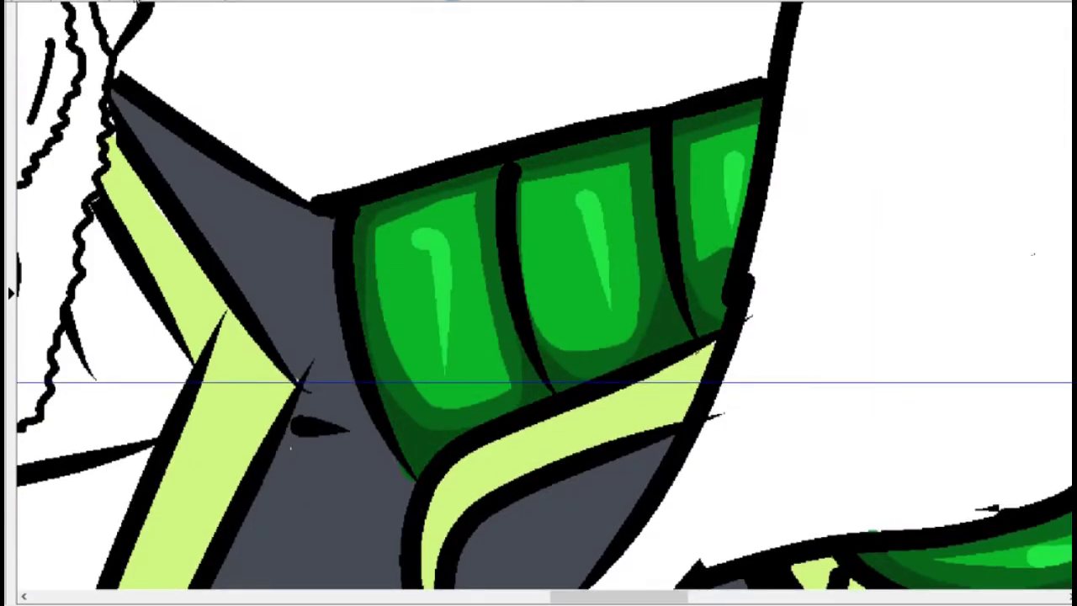
# Add the deepest green shadows to the segmented green panels on both sides of the waist above the belt
pyautogui.scroll(-5, 538, 303)
pyautogui.scroll(-2, 538, 303)
pyautogui.hscroll(-3, 539, 303)
pyautogui.scroll(2, 370, 452)
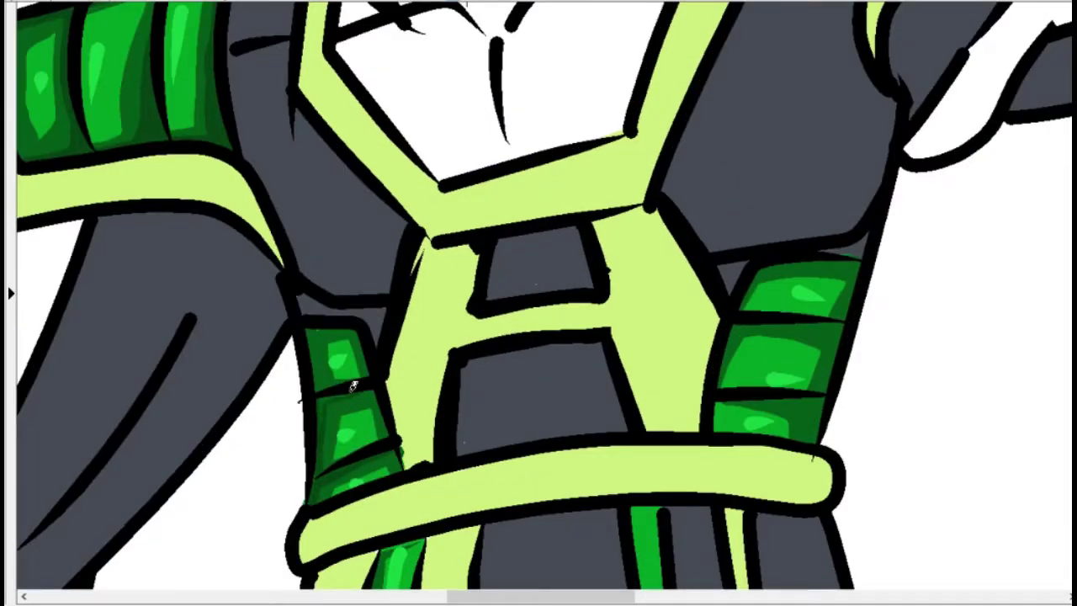
pyautogui.scroll(2, 616, 559)
pyautogui.scroll(-1, 616, 558)
pyautogui.moveTo(639, 354)
pyautogui.mouseDown()
pyautogui.moveTo(685, 312)
pyautogui.moveTo(713, 181)
pyautogui.mouseUp()
pyautogui.moveTo(703, 251); pyautogui.dragTo(723, 84)
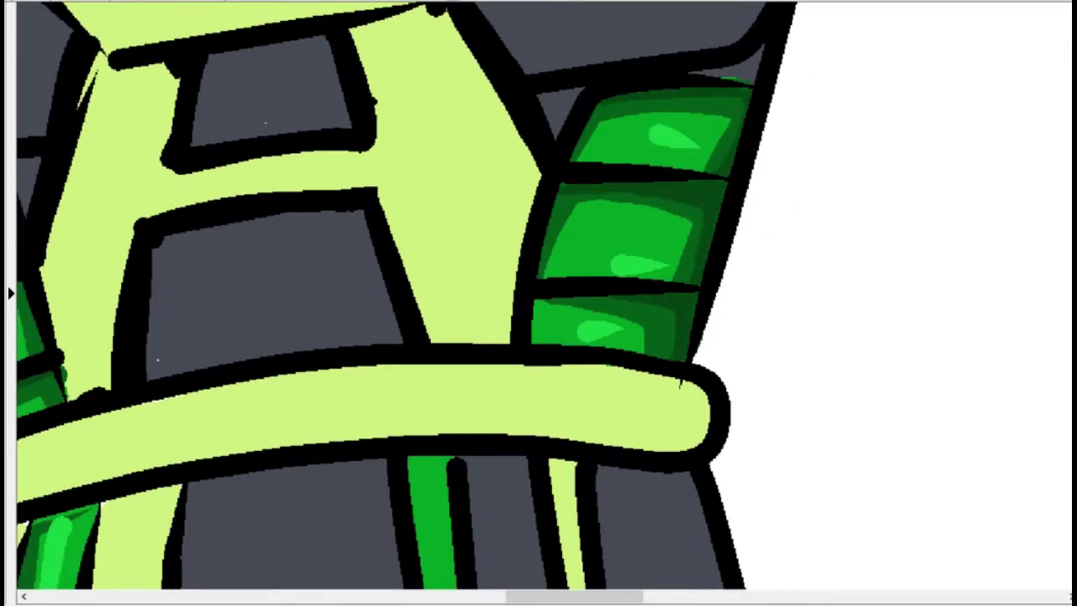
# Paint the deepest green shadows on the slanted green segments of the hip strip below the belt
pyautogui.scroll(-5, 539, 303)
pyautogui.moveTo(454, 403); pyautogui.dragTo(522, 319)
pyautogui.scroll(2, 407, 256)
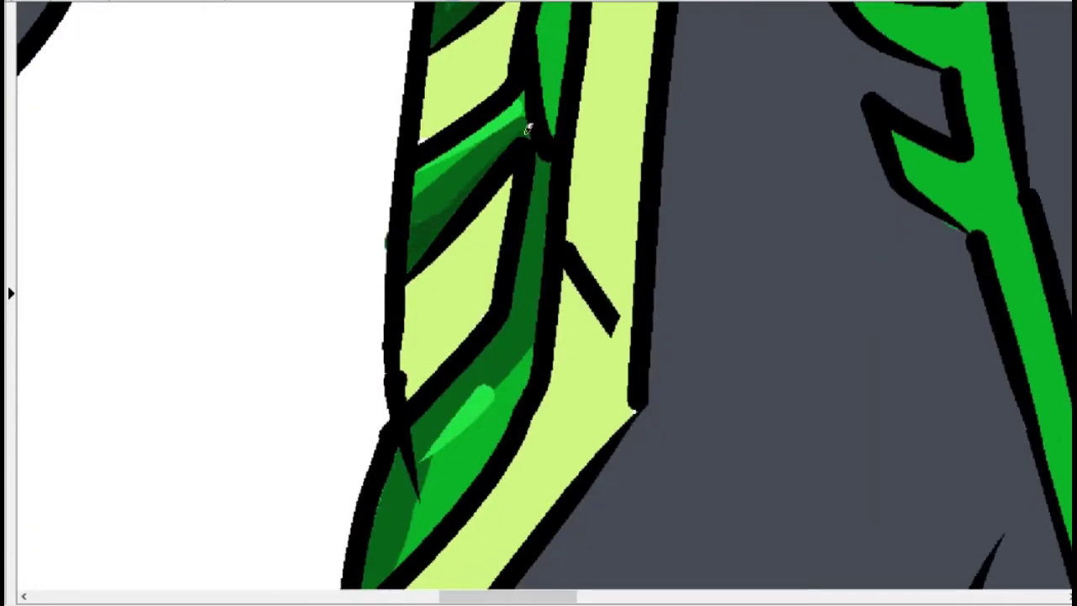
pyautogui.scroll(-1, 527, 128)
pyautogui.moveTo(409, 336); pyautogui.dragTo(505, 210)
# Add deep green shadows to the lowered arm's upper cuff band and the green knee band
pyautogui.scroll(-3, 504, 210)
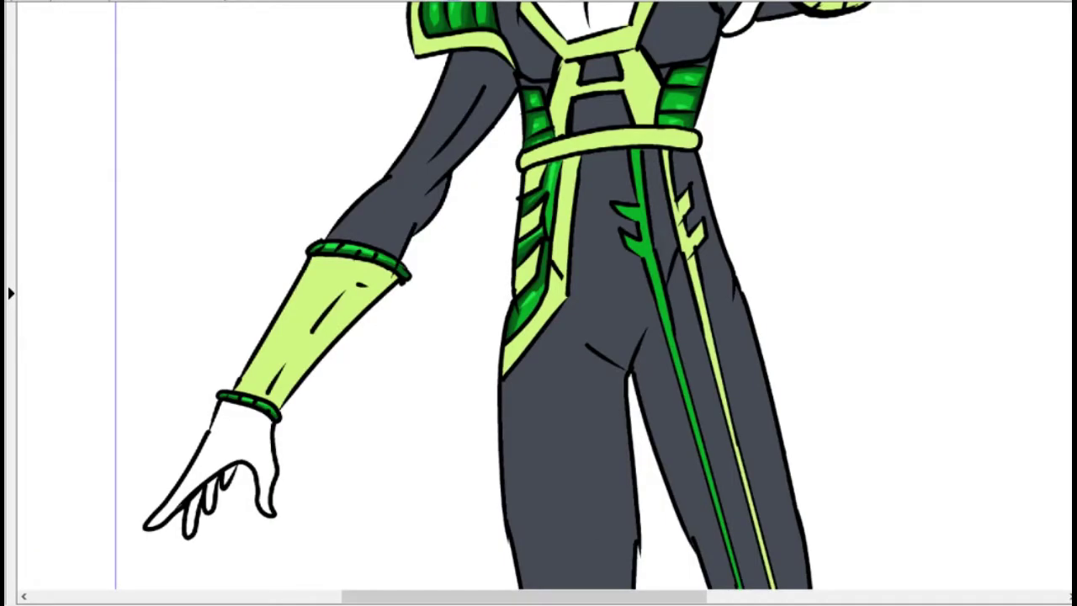
pyautogui.scroll(4, 401, 154)
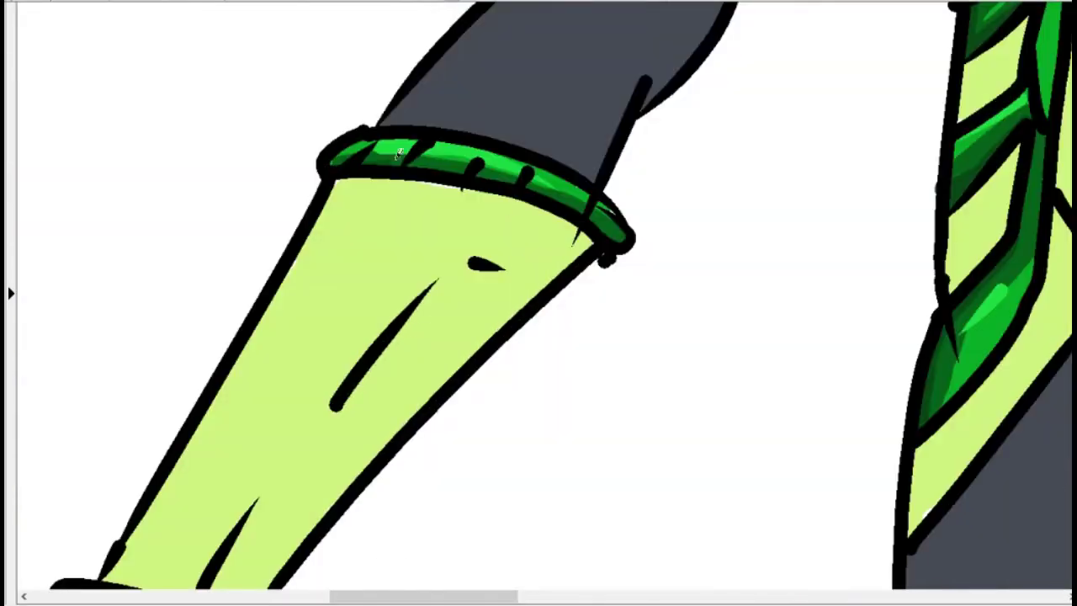
pyautogui.moveTo(574, 199)
pyautogui.mouseDown()
pyautogui.moveTo(558, 457)
pyautogui.moveTo(315, 144)
pyautogui.moveTo(498, 153)
pyautogui.mouseUp()
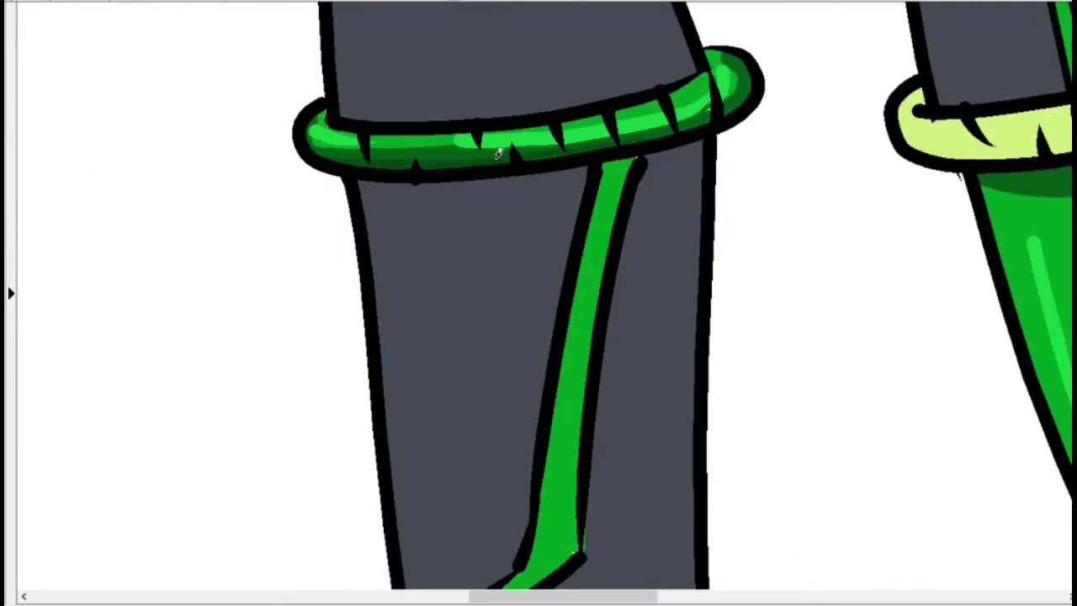
# Shade the thin angled green stripe on the shin and deepen the shadows on the green shin panels beneath it
pyautogui.scroll(-5, 601, 244)
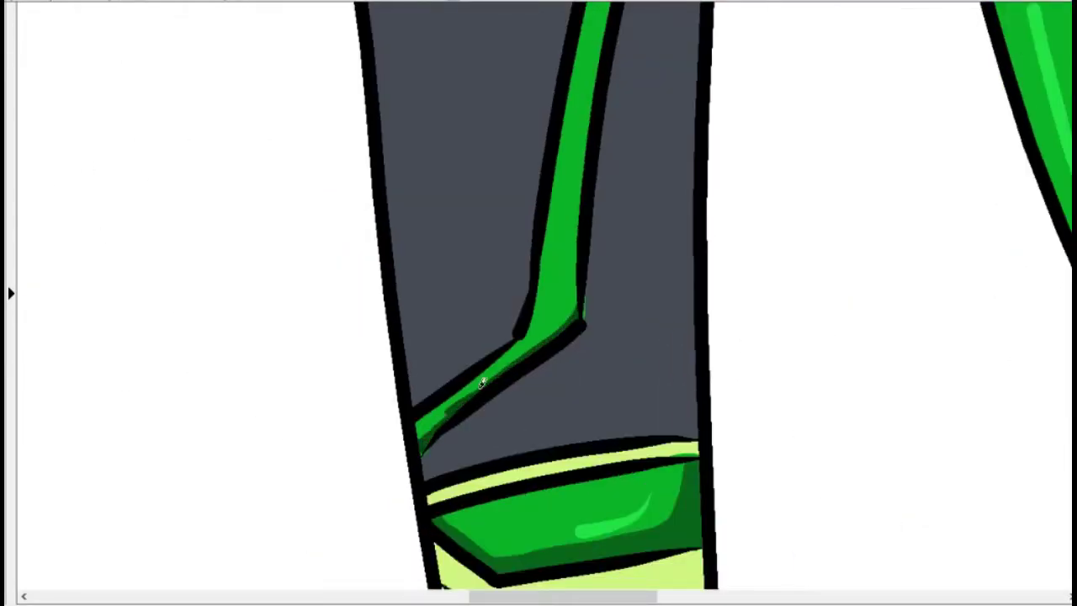
pyautogui.scroll(4, 578, 496)
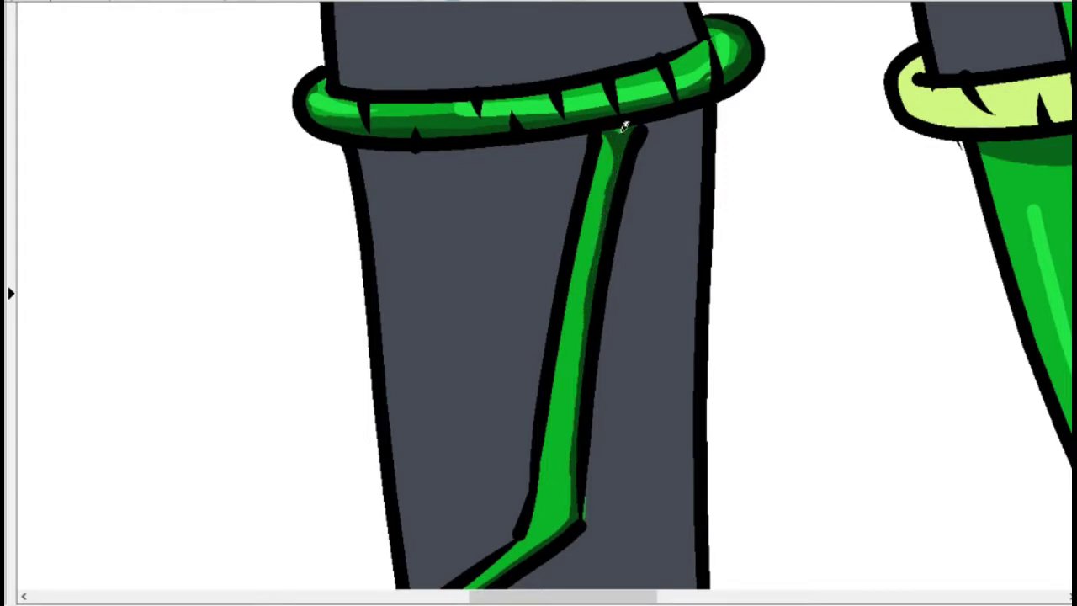
pyautogui.scroll(10, 624, 126)
pyautogui.moveTo(499, 208); pyautogui.dragTo(702, 193)
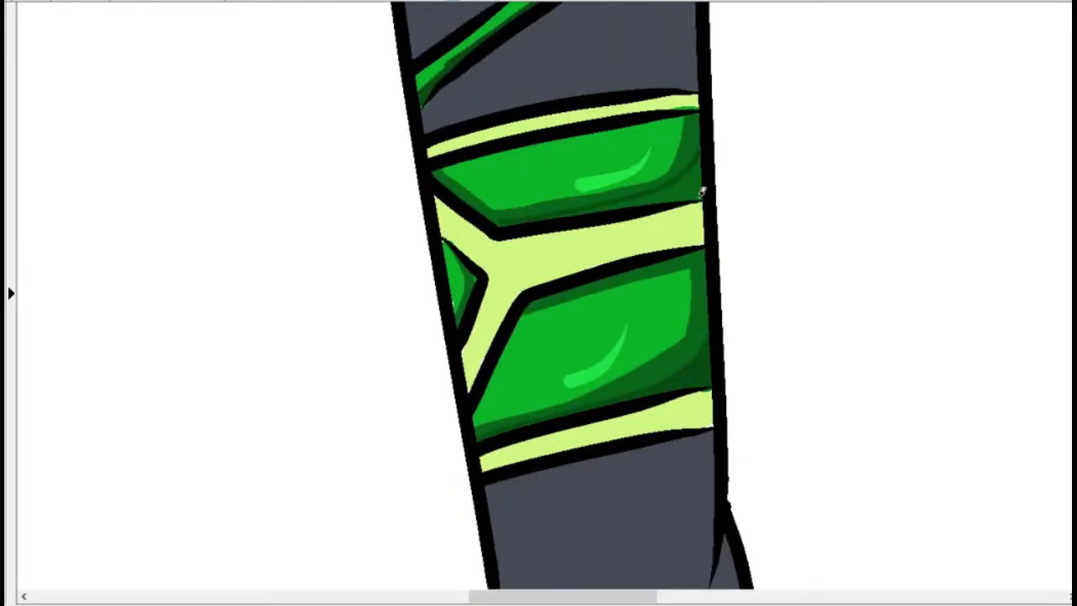
# Add deep green shadows to the green ankle band and the creased toe of the green shoe
pyautogui.scroll(-10, 715, 178)
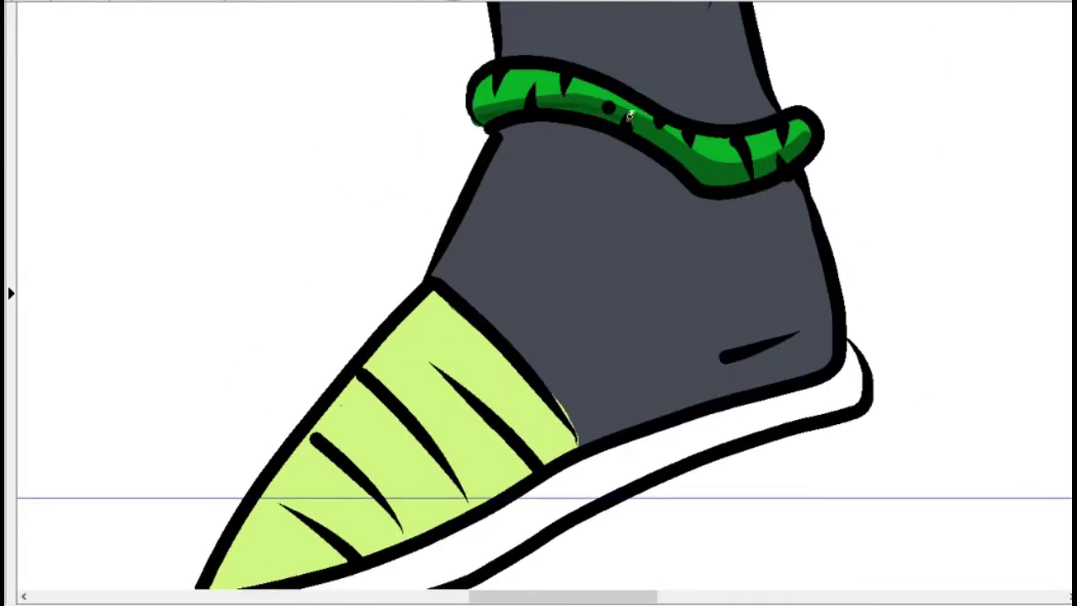
pyautogui.scroll(10, 583, 582)
pyautogui.moveTo(599, 374)
pyautogui.mouseDown()
pyautogui.moveTo(632, 272)
pyautogui.moveTo(571, 157)
pyautogui.moveTo(659, 339)
pyautogui.moveTo(635, 351)
pyautogui.moveTo(657, 308)
pyautogui.moveTo(647, 353)
pyautogui.moveTo(650, 278)
pyautogui.moveTo(582, 230)
pyautogui.mouseUp()
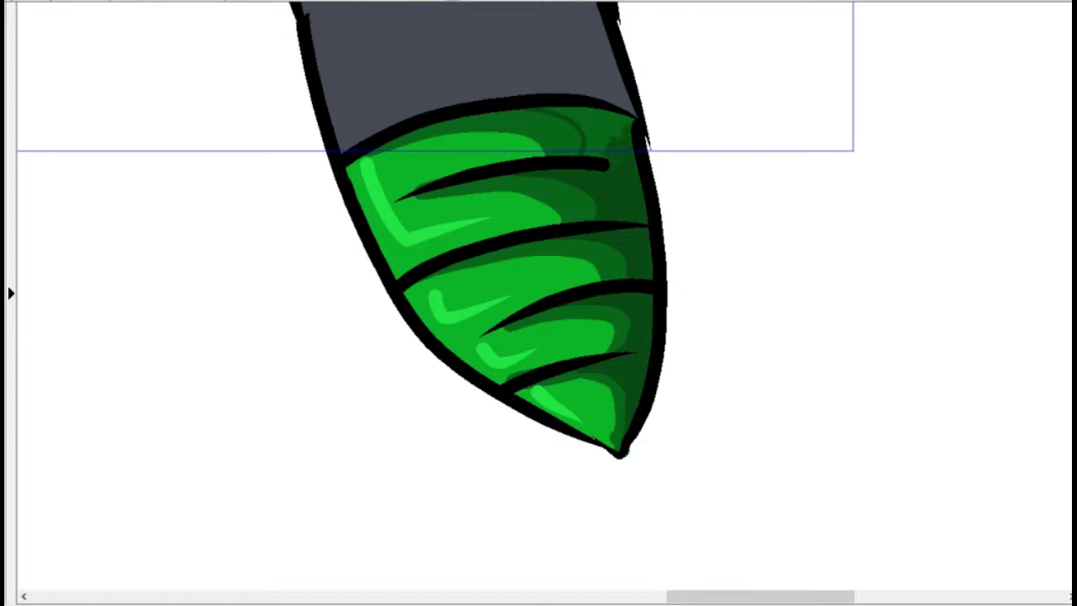
# Paint the deepest green shadow up the outer edge of the lower part of the 0705 leg guard
pyautogui.scroll(3, 578, 249)
pyautogui.scroll(9, 599, 387)
pyautogui.moveTo(604, 394); pyautogui.dragTo(505, 231)
pyautogui.scroll(4, 510, 409)
pyautogui.moveTo(510, 409); pyautogui.dragTo(444, 281)
pyautogui.scroll(3, 444, 281)
pyautogui.moveTo(437, 471)
pyautogui.mouseDown()
pyautogui.moveTo(428, 433)
pyautogui.moveTo(300, 278)
pyautogui.moveTo(286, 160)
pyautogui.mouseUp()
pyautogui.scroll(3, 368, 437)
pyautogui.scroll(5, 286, 244)
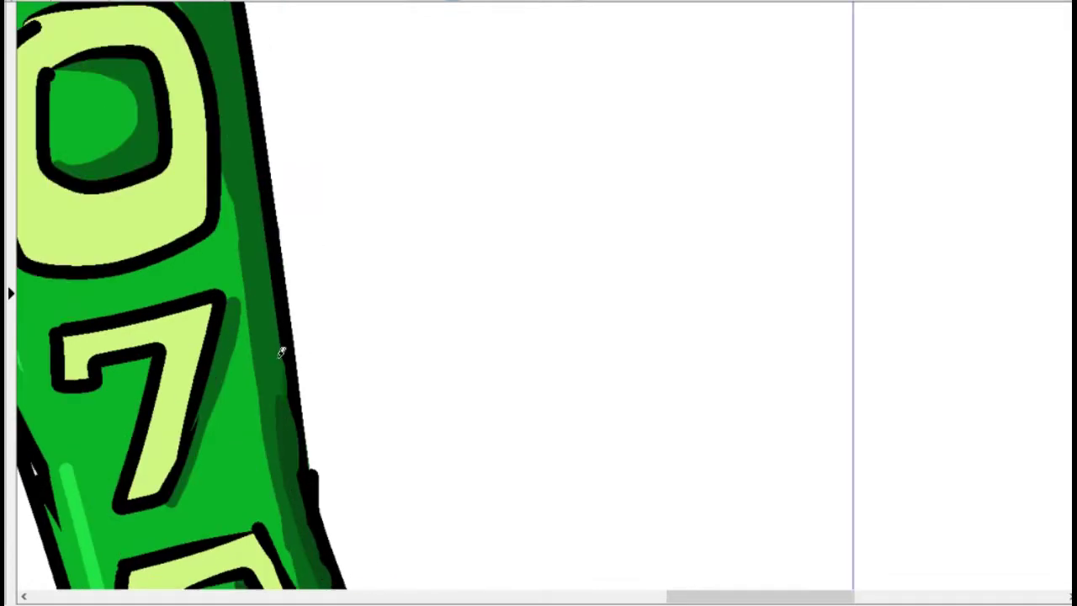
# Continue the deepest green shadow up the leg guard's outer edge to the knee cuff and inside the upper 0
pyautogui.moveTo(283, 346); pyautogui.dragTo(247, 193)
pyautogui.scroll(5, 1053, 382)
pyautogui.moveTo(151, 403); pyautogui.dragTo(114, 294)
pyautogui.moveTo(252, 468); pyautogui.dragTo(235, 311)
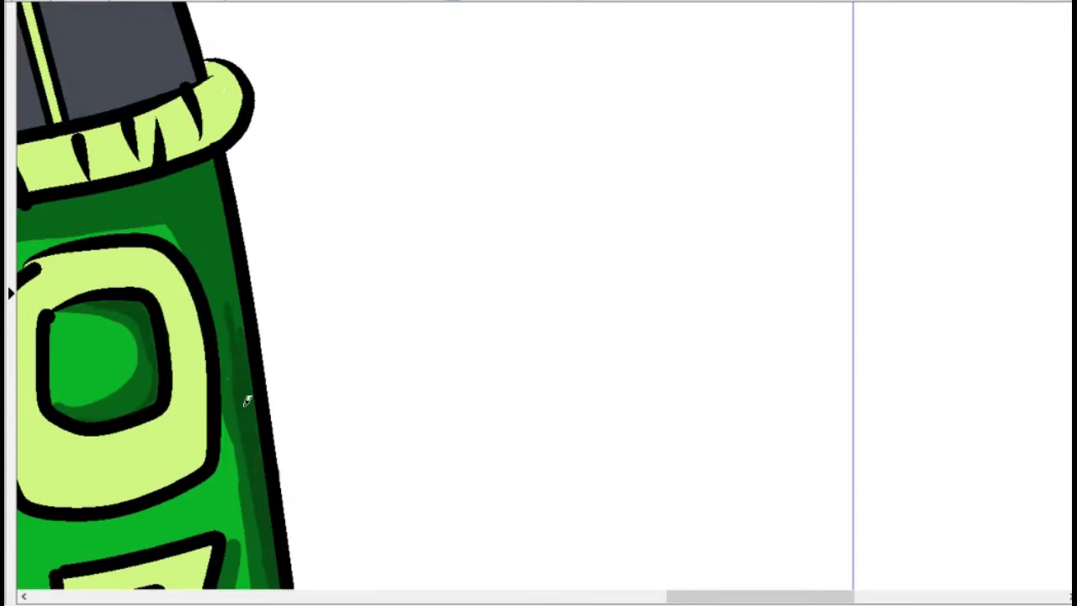
pyautogui.moveTo(247, 399); pyautogui.dragTo(220, 254)
# Set the drawing color to a muted light green with hue 88, saturation 58% and value 85%
pyautogui.hscroll(-5, 212, 206)
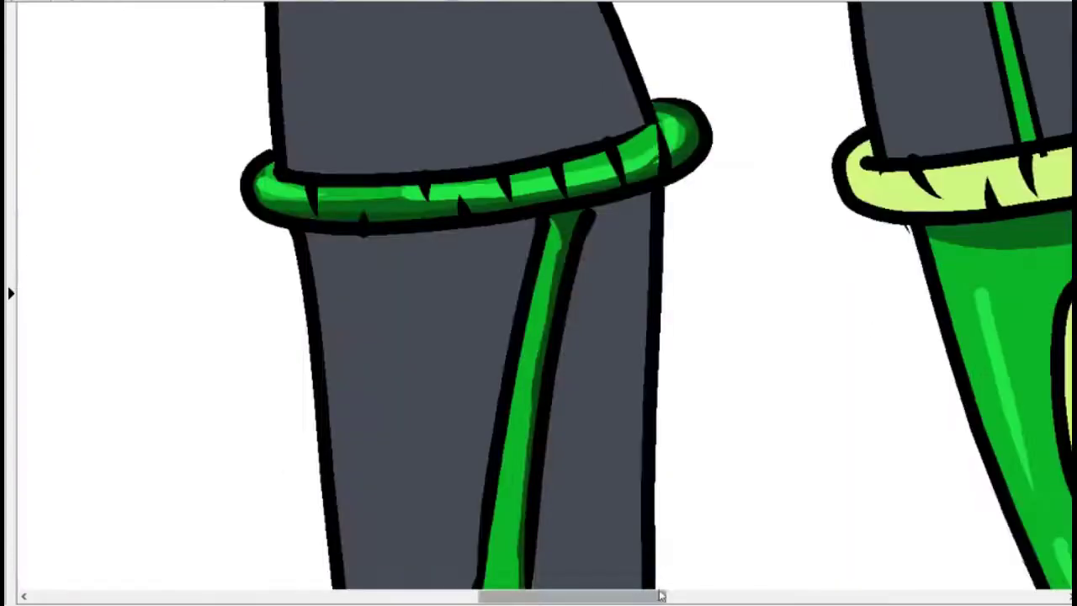
pyautogui.hscroll(3, 633, 203)
pyautogui.scroll(-4, 633, 204)
pyautogui.scroll(-8, 697, 442)
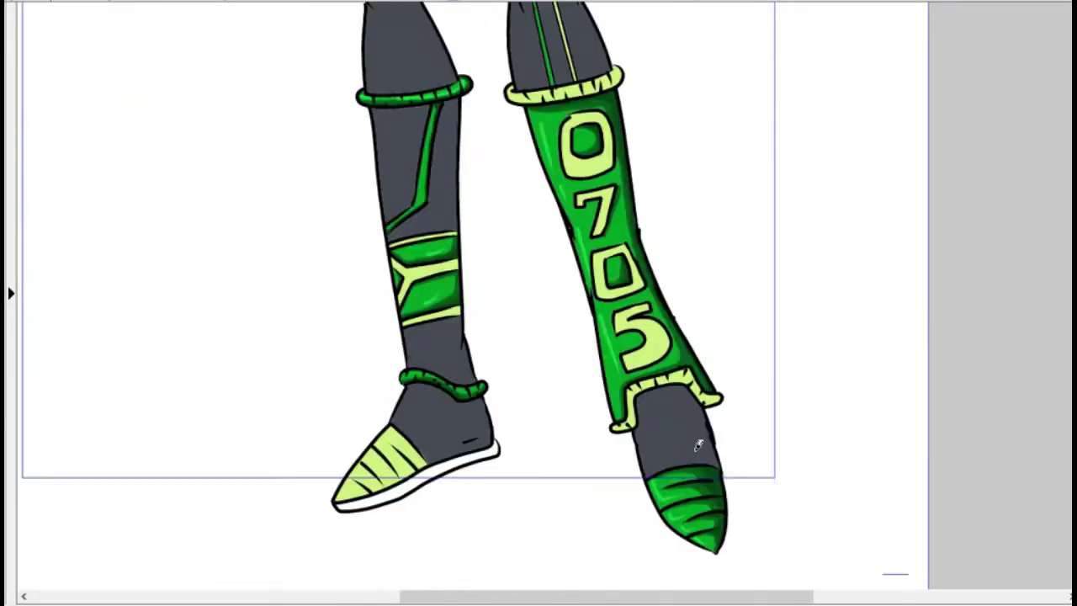
pyautogui.scroll(2, 696, 442)
pyautogui.click(1061, 117)
pyautogui.click(852, 256)
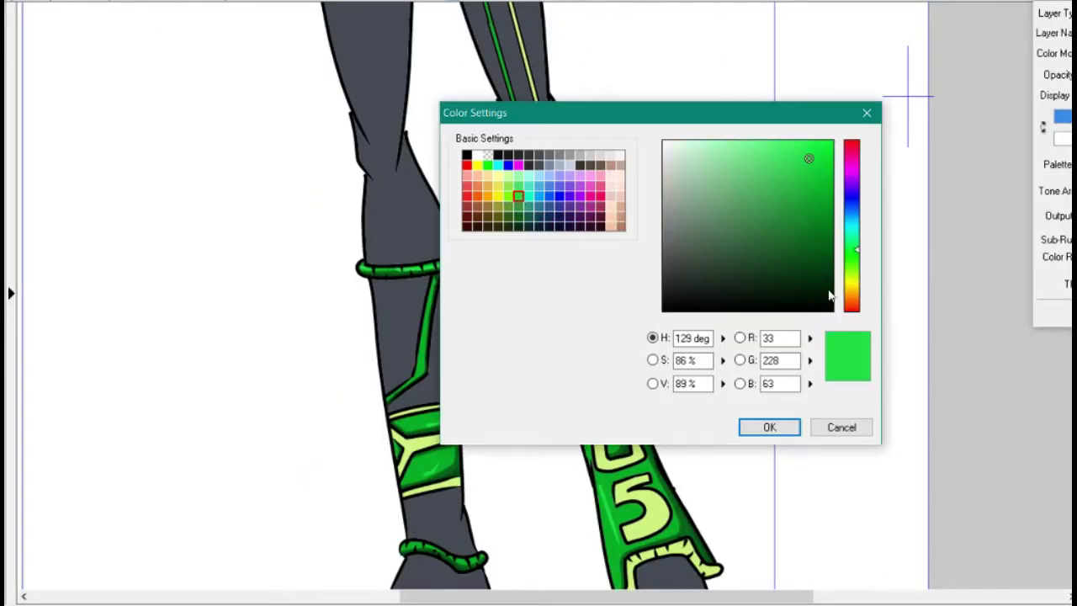
pyautogui.click(735, 144)
pyautogui.click(717, 157)
pyautogui.click(854, 280)
pyautogui.click(852, 273)
pyautogui.click(738, 141)
pyautogui.click(763, 165)
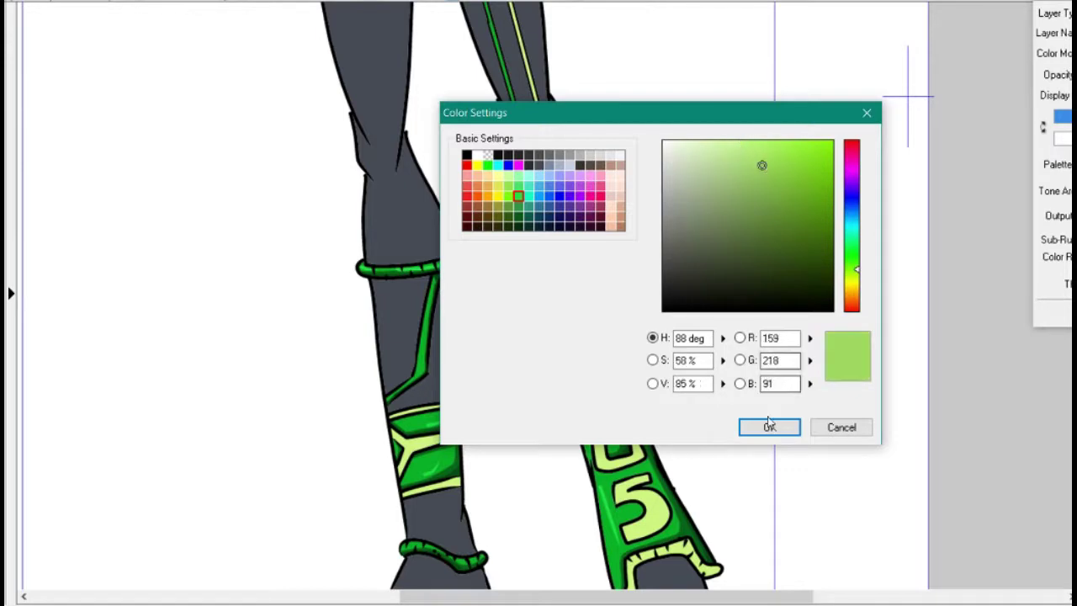
pyautogui.click(769, 427)
# Paint muted light green shadows on the leg guard's 0705 digits and the light green bands of the other shin
pyautogui.hotkey('ctrl', '+')
pyautogui.hotkey('ctrl', '+')
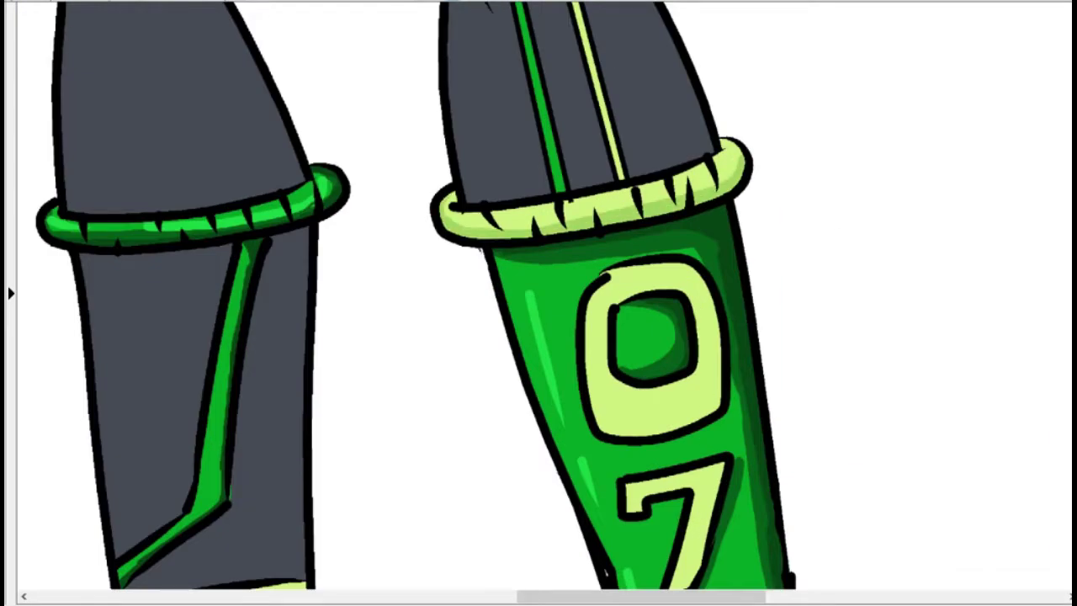
pyautogui.scroll(-3, 720, 263)
pyautogui.scroll(-5, 719, 263)
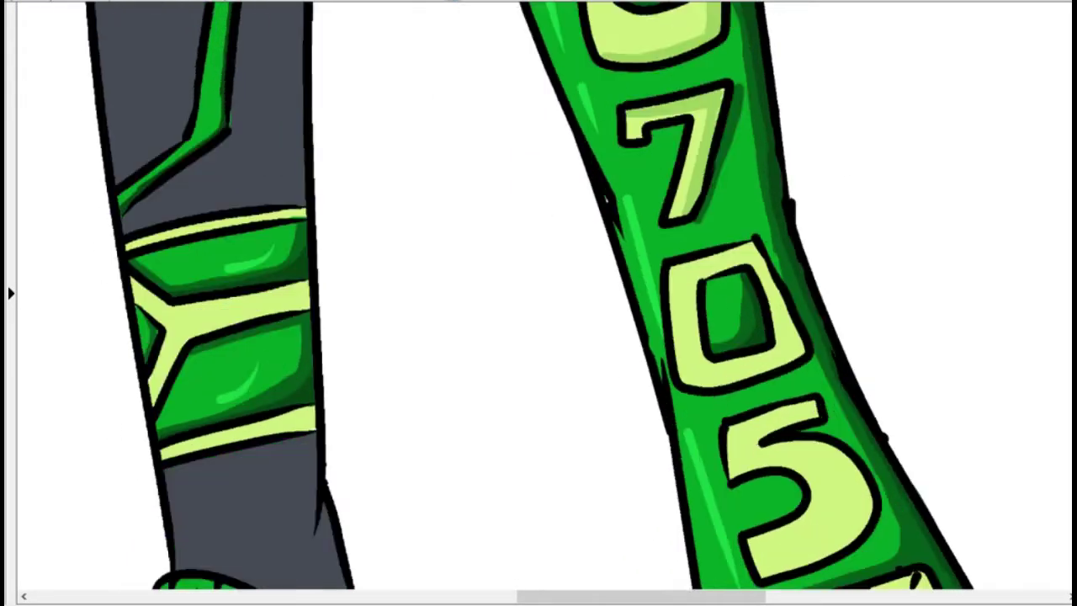
pyautogui.moveTo(723, 261); pyautogui.dragTo(729, 370)
pyautogui.moveTo(790, 310); pyautogui.dragTo(723, 252)
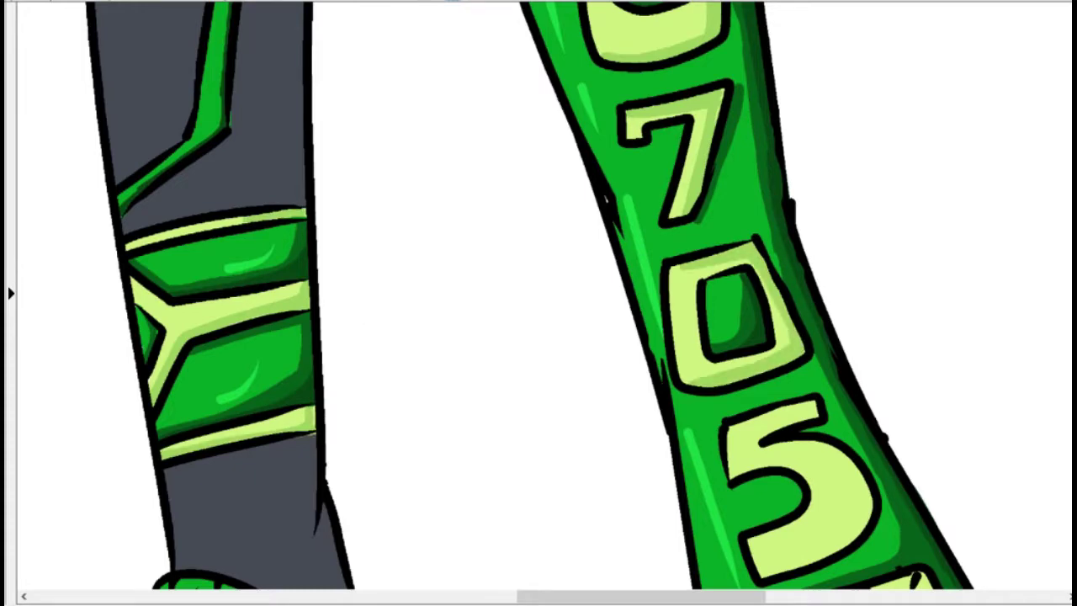
pyautogui.scroll(-6, 757, 252)
pyautogui.moveTo(849, 253)
pyautogui.mouseDown()
pyautogui.moveTo(816, 102)
pyautogui.moveTo(833, 174)
pyautogui.mouseUp()
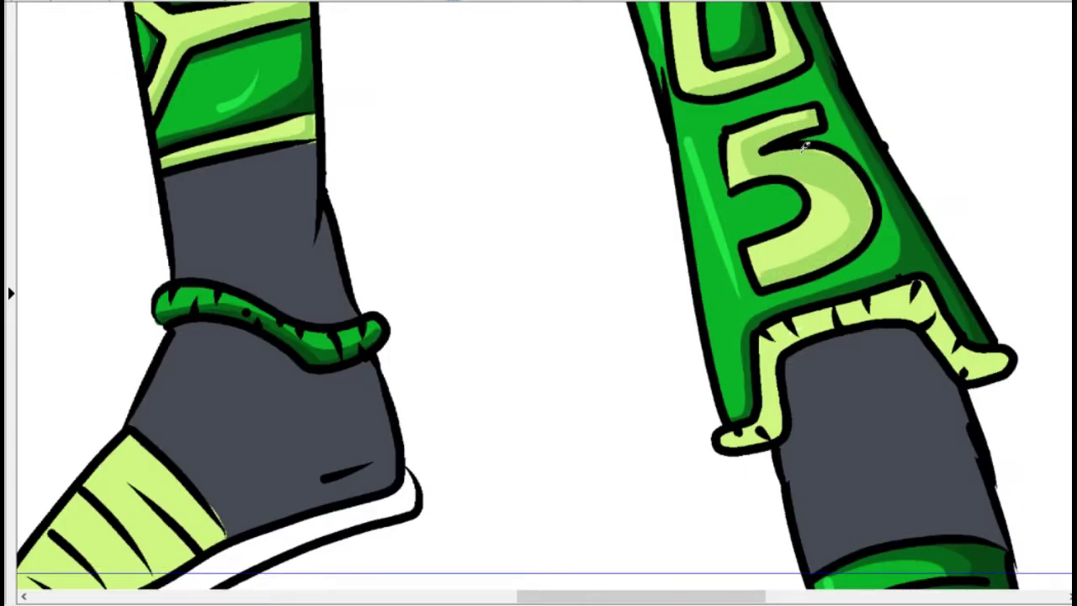
# Shade the creased light green hem at the bottom of the 0705 leg guard with the muted light green
pyautogui.scroll(-2, 781, 352)
pyautogui.moveTo(781, 352); pyautogui.dragTo(831, 256)
pyautogui.moveTo(850, 244); pyautogui.dragTo(1001, 299)
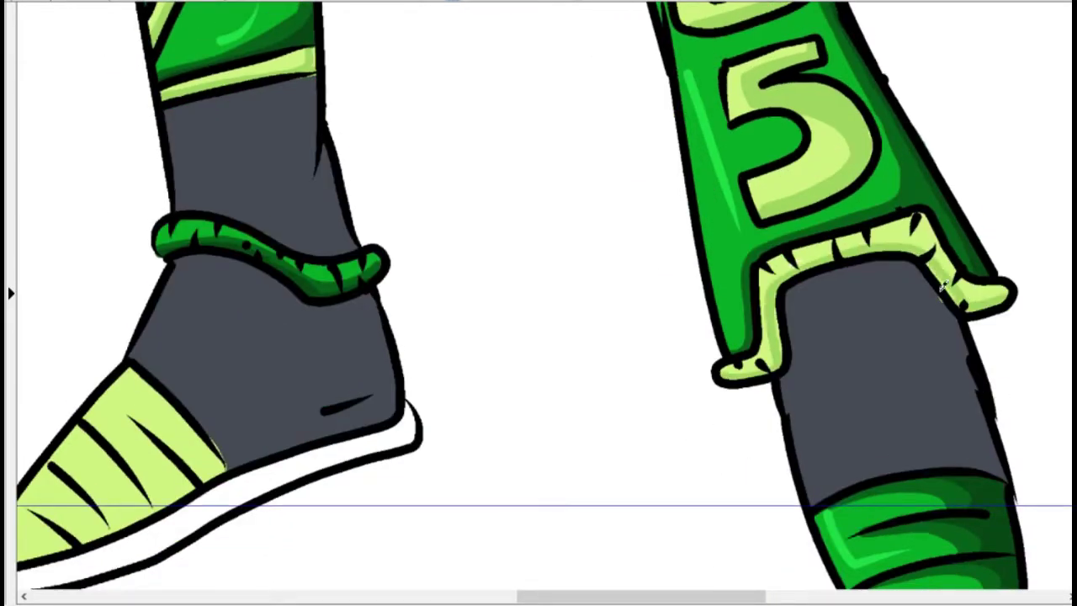
pyautogui.moveTo(925, 265); pyautogui.dragTo(954, 296)
# Paint muted light green shadows between the creases of the light green shoe toe
pyautogui.scroll(-3, 721, 373)
pyautogui.hscroll(-4, 721, 372)
pyautogui.moveTo(156, 444); pyautogui.dragTo(252, 383)
pyautogui.moveTo(210, 419); pyautogui.dragTo(298, 324)
pyautogui.moveTo(238, 310)
pyautogui.mouseDown()
pyautogui.moveTo(313, 304)
pyautogui.moveTo(365, 360)
pyautogui.moveTo(301, 246)
pyautogui.mouseUp()
# Paint a broad muted light green shadow along the forearm gauntlet's inner edge and beneath its elbow cuff
pyautogui.scroll(-5, 539, 337)
pyautogui.scroll(5, 273, 334)
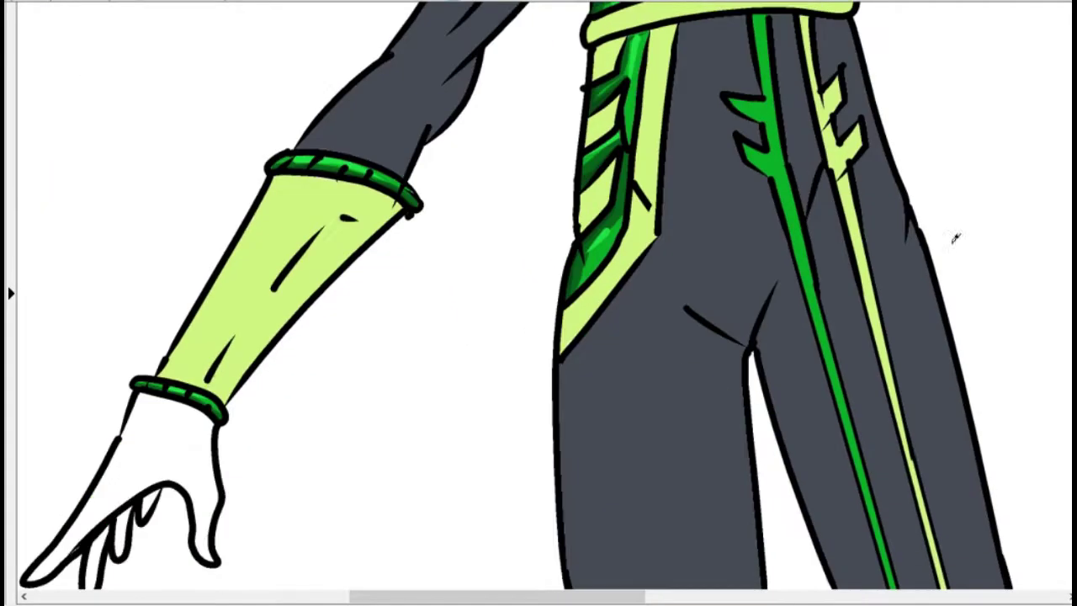
pyautogui.moveTo(219, 378)
pyautogui.mouseDown()
pyautogui.moveTo(371, 193)
pyautogui.moveTo(273, 333)
pyautogui.moveTo(320, 247)
pyautogui.moveTo(366, 210)
pyautogui.mouseUp()
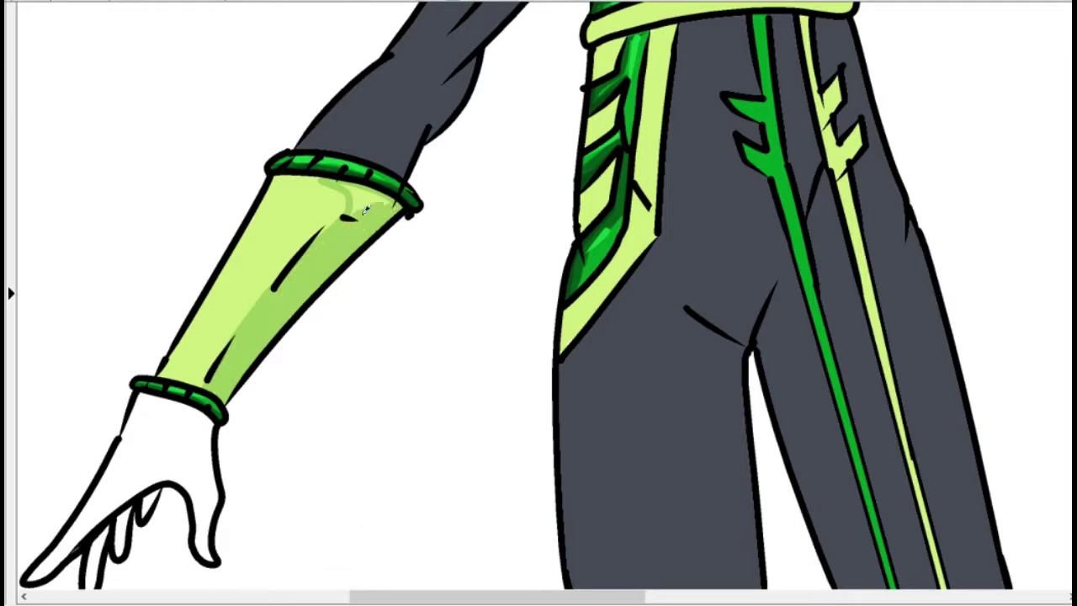
# Shade the light green trim around the hip panel and the slanted light green segments beside it
pyautogui.scroll(2, 569, 422)
pyautogui.scroll(3, 538, 286)
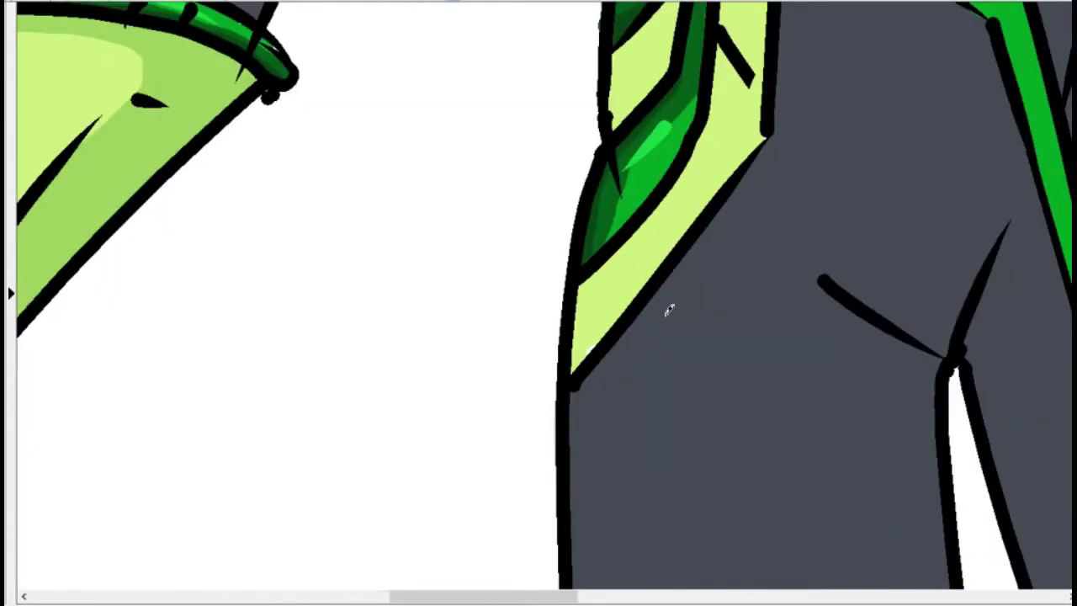
pyautogui.moveTo(668, 308)
pyautogui.mouseDown()
pyautogui.moveTo(764, 126)
pyautogui.moveTo(589, 345)
pyautogui.mouseUp()
pyautogui.scroll(2, 673, 253)
pyautogui.moveTo(765, 341); pyautogui.dragTo(776, 168)
pyautogui.scroll(-2, 776, 168)
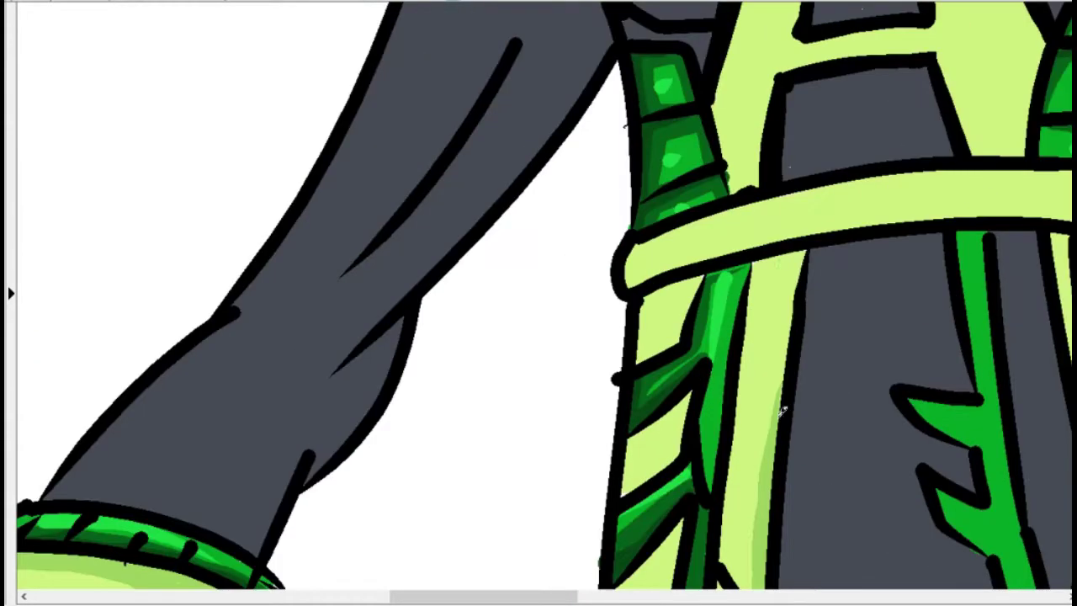
pyautogui.scroll(2, 626, 246)
pyautogui.moveTo(627, 246); pyautogui.dragTo(640, 420)
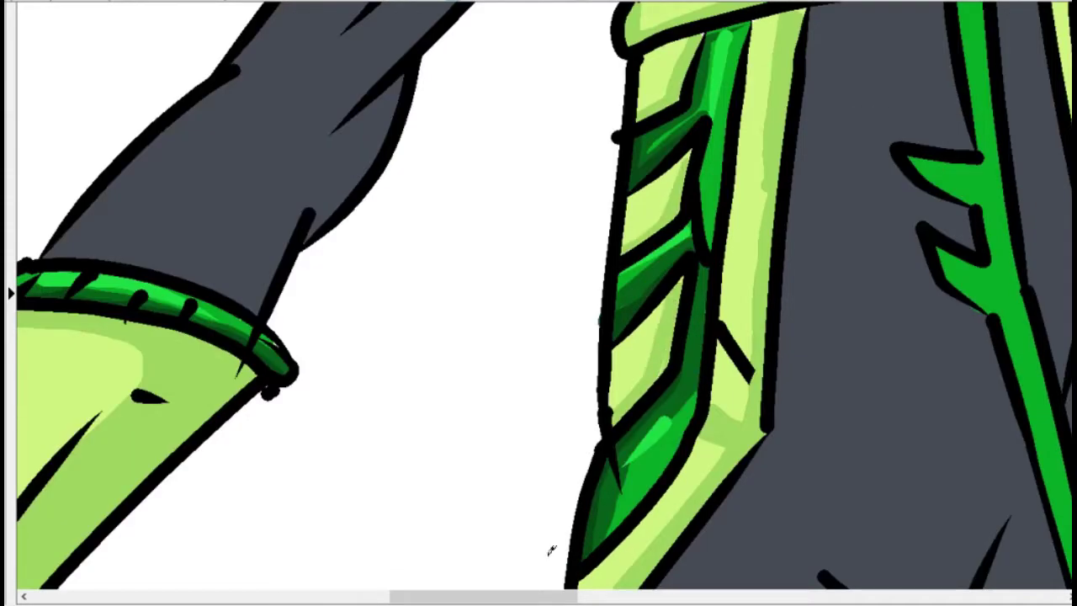
# Paint muted light green shadows on the light green belt and the H-shaped torso panel above it
pyautogui.scroll(-3, 548, 547)
pyautogui.scroll(2, 311, 394)
pyautogui.moveTo(311, 394)
pyautogui.mouseDown()
pyautogui.moveTo(530, 403)
pyautogui.moveTo(567, 283)
pyautogui.moveTo(555, 425)
pyautogui.mouseUp()
pyautogui.scroll(3, 461, 421)
pyautogui.moveTo(462, 421)
pyautogui.mouseDown()
pyautogui.moveTo(565, 294)
pyautogui.moveTo(653, 139)
pyautogui.mouseUp()
# Shade the light green collar band and the shoulder trim of the raised arm with the muted light green
pyautogui.moveTo(740, 286)
pyautogui.mouseDown()
pyautogui.moveTo(833, 172)
pyautogui.moveTo(925, 110)
pyautogui.mouseUp()
pyautogui.scroll(2, 875, 143)
pyautogui.moveTo(530, 93); pyautogui.dragTo(622, 223)
pyautogui.scroll(-3, 623, 223)
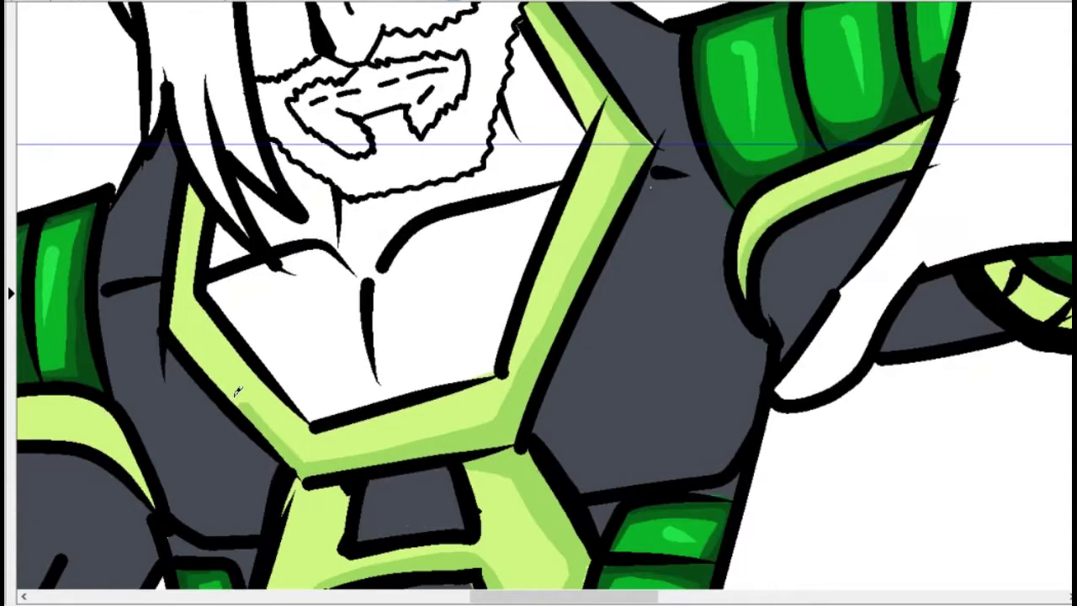
pyautogui.moveTo(247, 189); pyautogui.dragTo(182, 463)
# Shade the light green trim on the lowered arm's shoulder pad and the segmented band on the raised arm
pyautogui.scroll(-3, 252, 336)
pyautogui.moveTo(291, 302); pyautogui.dragTo(259, 78)
pyautogui.scroll(3, 166, 115)
pyautogui.scroll(3, 166, 115)
pyautogui.moveTo(88, 215)
pyautogui.mouseDown()
pyautogui.moveTo(92, 332)
pyautogui.moveTo(144, 317)
pyautogui.mouseUp()
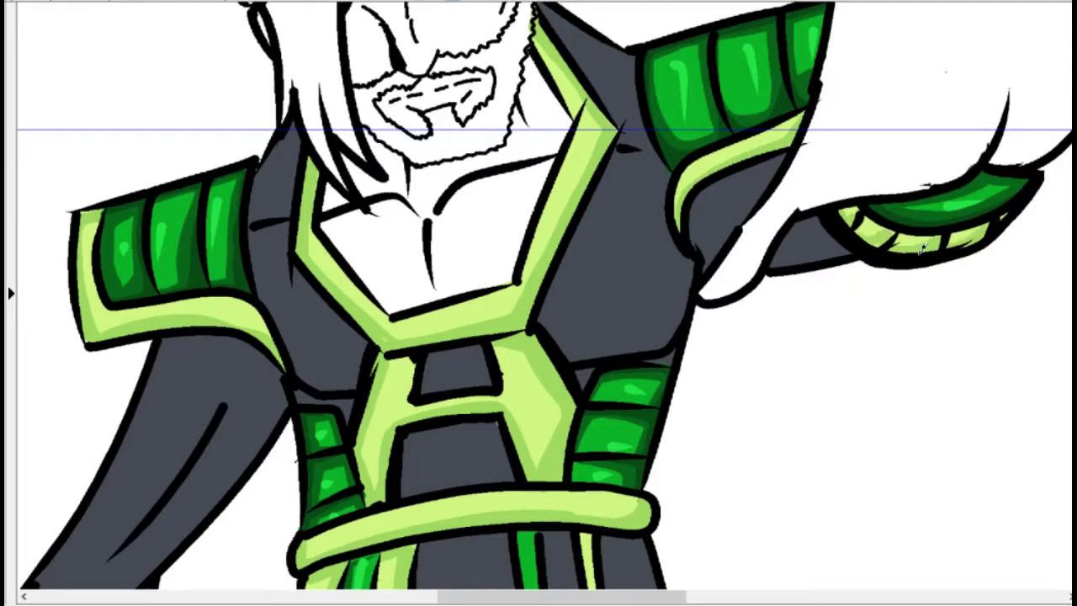
# Set the drawing color to a darker yellow-green for the second shadow layer on the light green parts
pyautogui.scroll(-2, 177, 42)
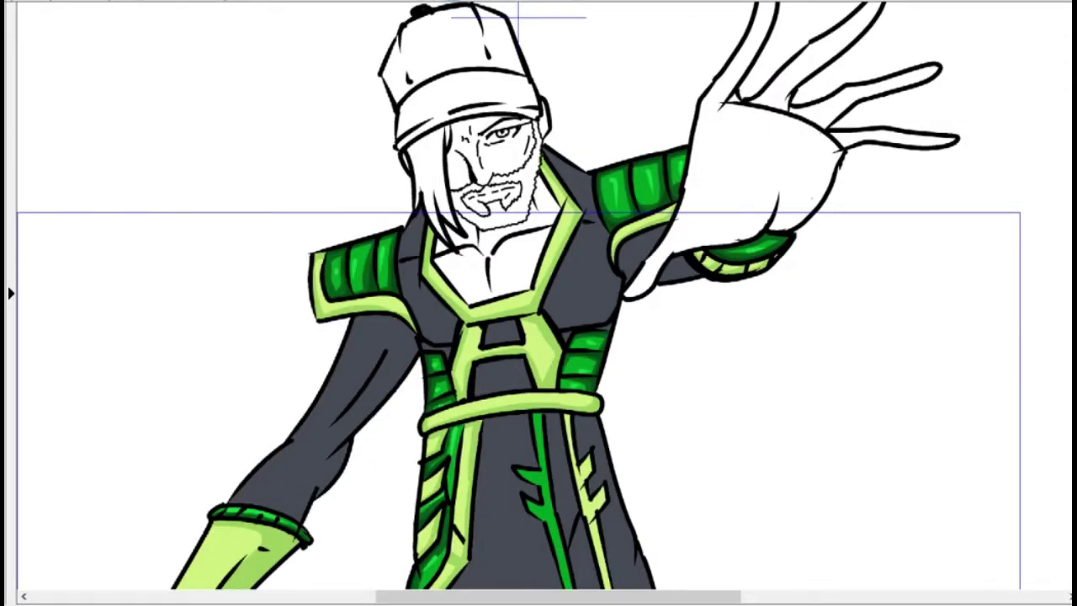
pyautogui.scroll(-8, 518, 16)
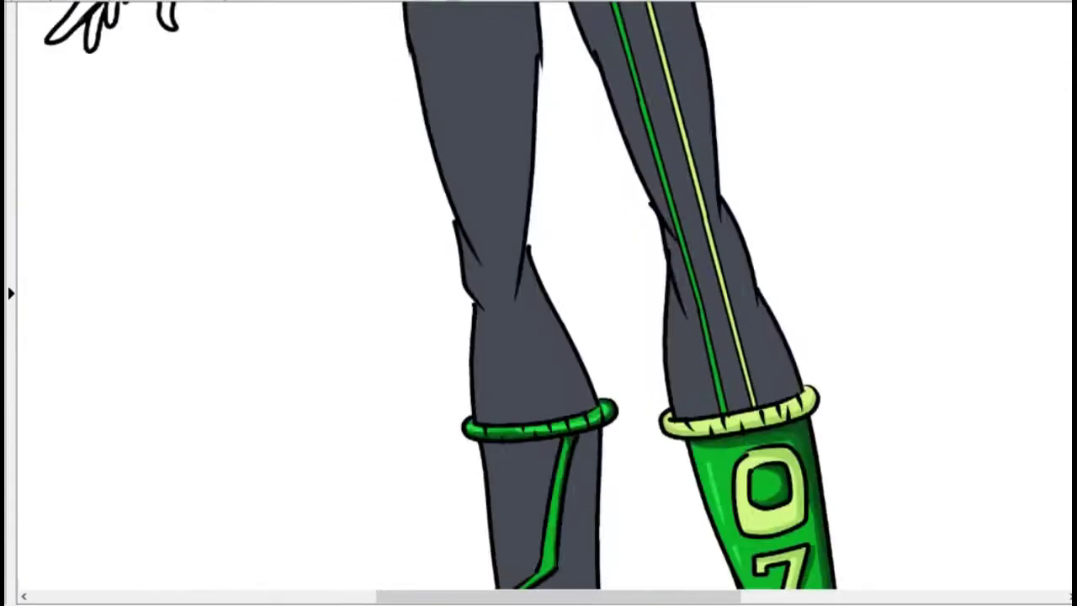
pyautogui.scroll(10, 518, 16)
pyautogui.scroll(-4, 578, 101)
pyautogui.click(988, 107)
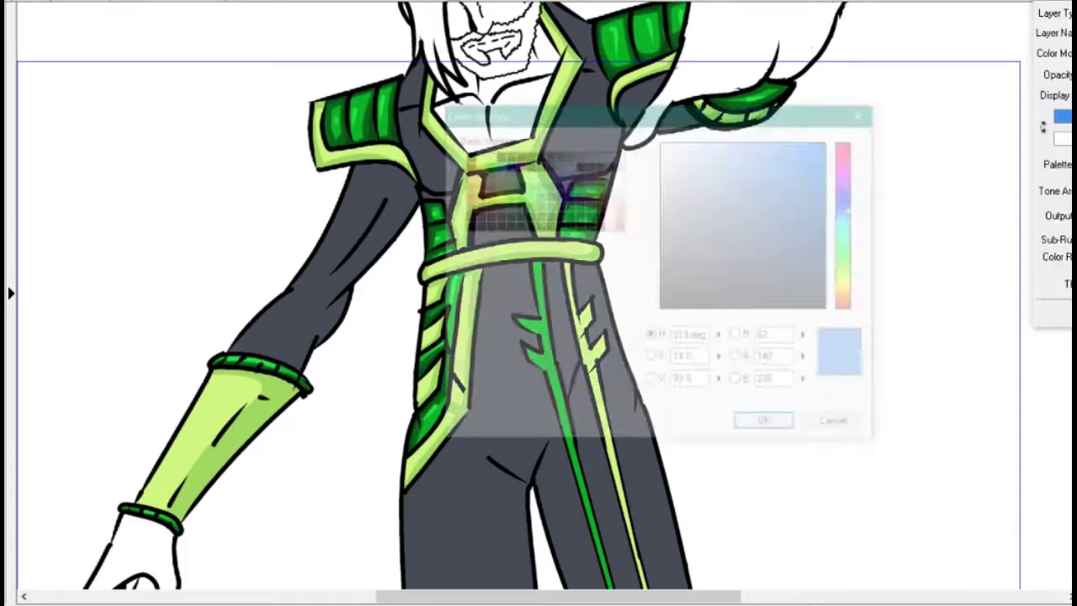
pyautogui.press('Return')
# Add darker yellow-green shadows at the outer edges of the H-shaped torso panel and the collar band
pyautogui.scroll(3, 546, 252)
pyautogui.scroll(1, 418, 315)
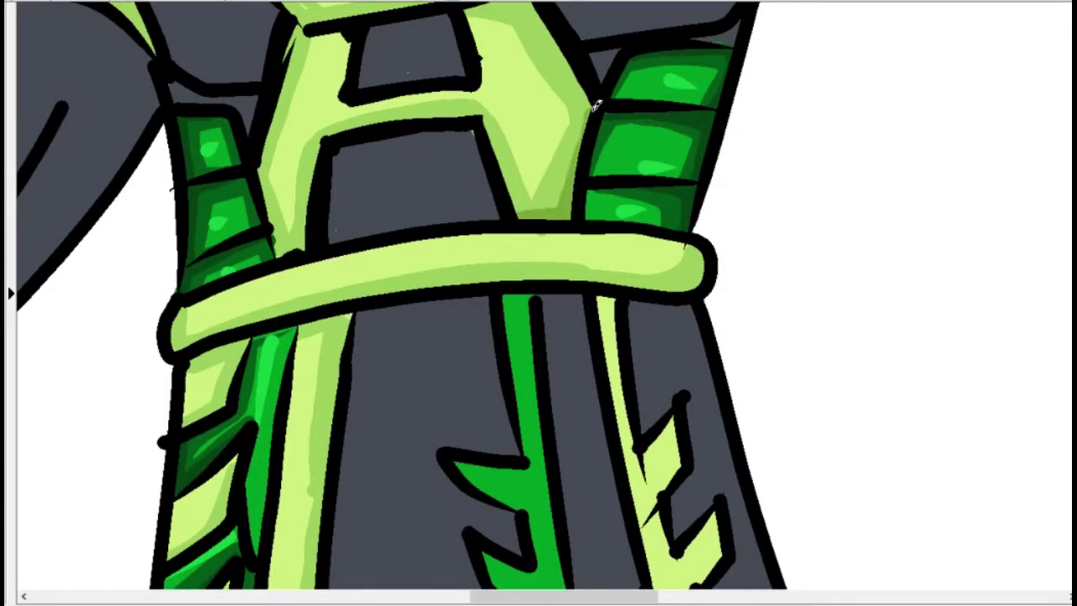
pyautogui.scroll(5, 418, 314)
pyautogui.scroll(3, 418, 315)
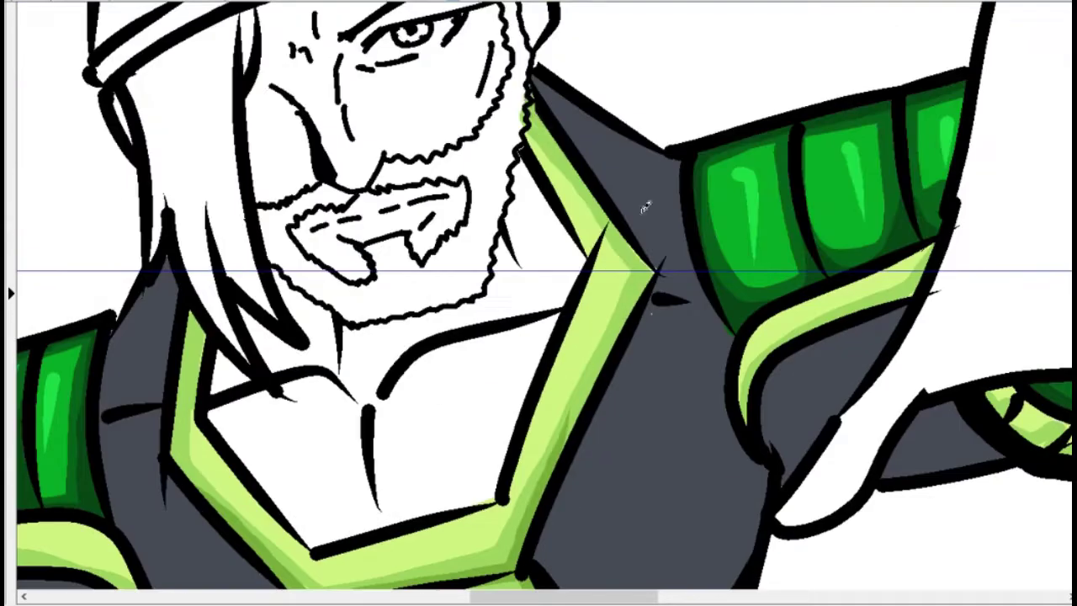
# Add the darker shadow along the underside of the raised arm's shoulder trim and the collar's lower outer edge
pyautogui.scroll(-4, 538, 302)
pyautogui.scroll(2, 539, 303)
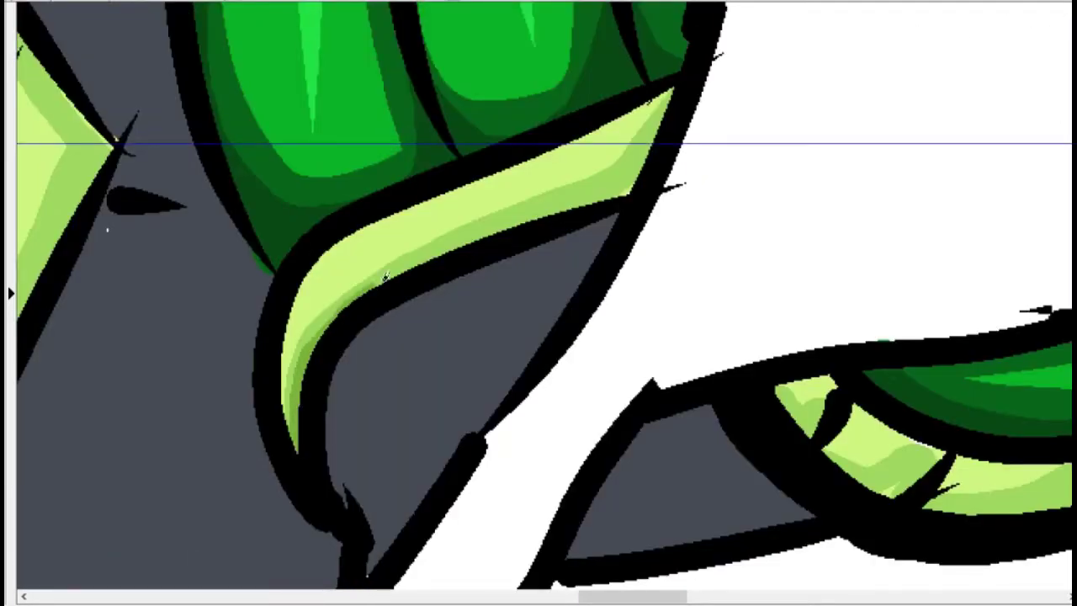
pyautogui.scroll(-1, 538, 303)
pyautogui.scroll(-5, 107, 210)
pyautogui.scroll(6, 168, 294)
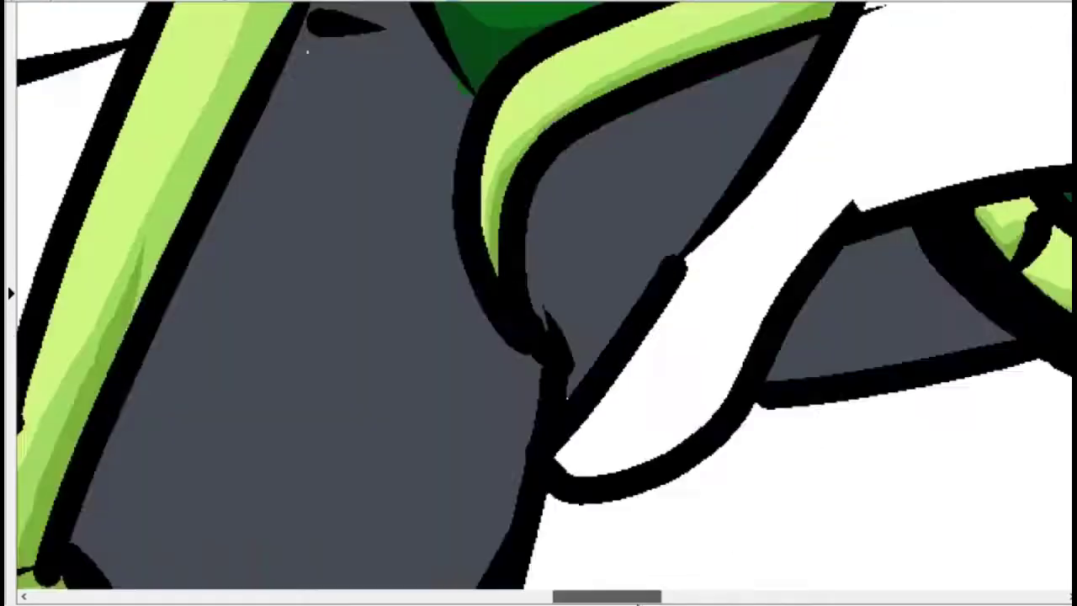
# Paint the darker shadow along the bottom edge of the lowered arm's shoulder trim and that side of the collar
pyautogui.scroll(-2, 210, 352)
pyautogui.scroll(3, 202, 277)
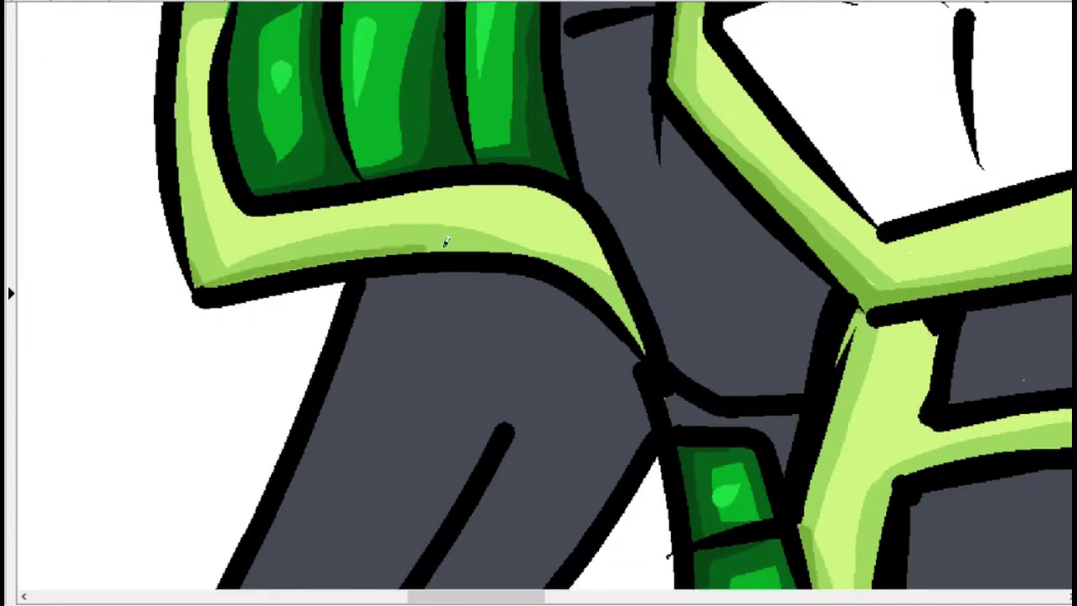
pyautogui.scroll(1, 445, 241)
# Add darker yellow-green shadows to the slanted hip segments and along the lower edge of the belt
pyautogui.scroll(2, 751, 205)
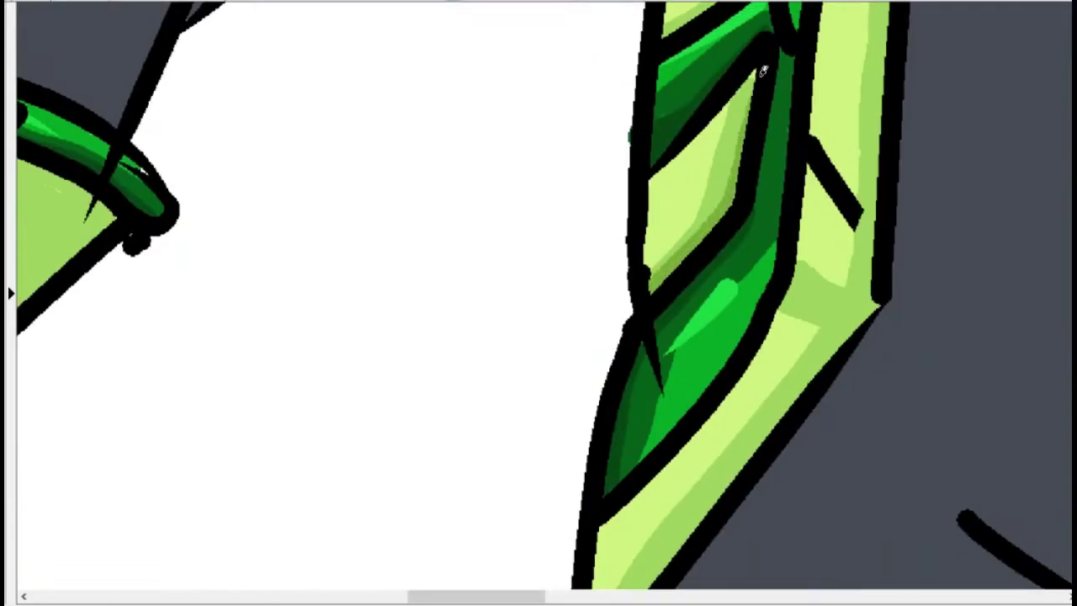
pyautogui.scroll(1, 751, 204)
pyautogui.scroll(2, 740, 148)
pyautogui.hscroll(3, 740, 148)
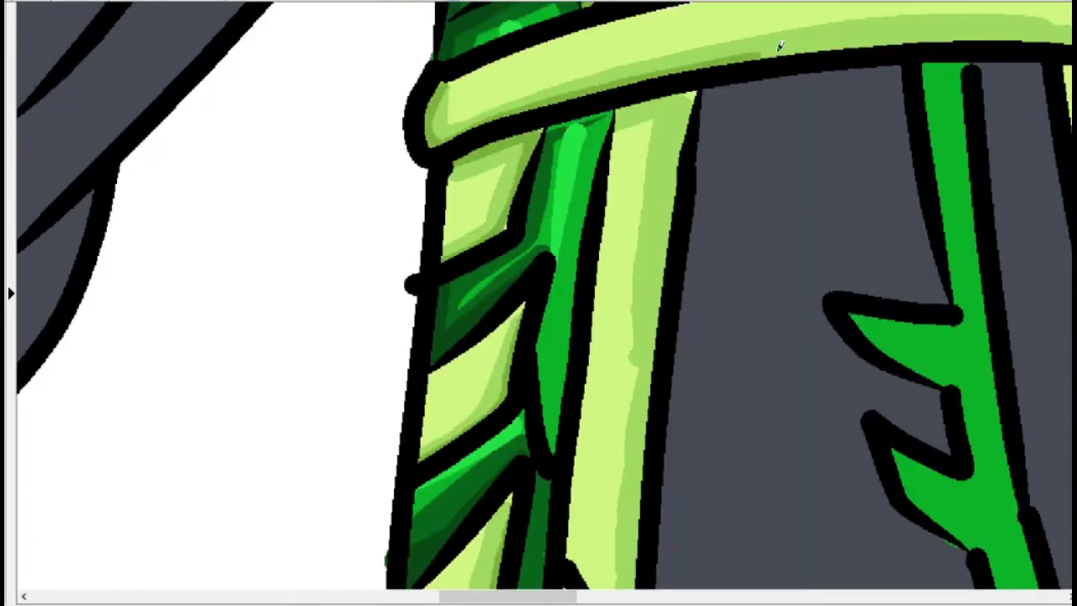
pyautogui.hscroll(6, 752, 163)
pyautogui.scroll(2, 751, 163)
pyautogui.scroll(-2, 198, 132)
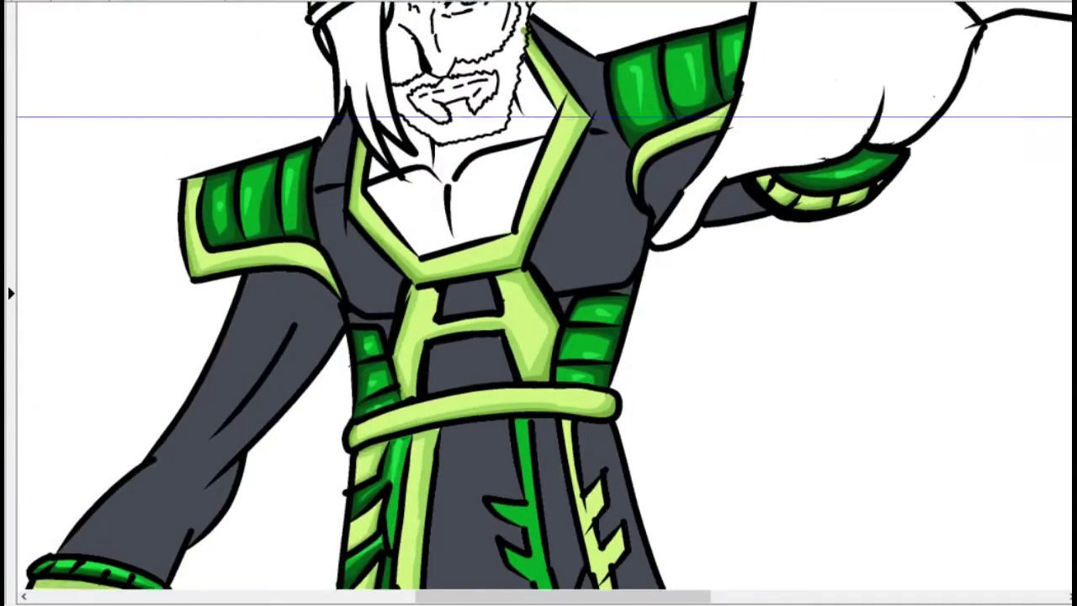
# Clean up the stray green paint at the top of the collar beside the beard outline
pyautogui.scroll(1, 199, 132)
pyautogui.scroll(3, 564, 377)
pyautogui.scroll(3, 200, 294)
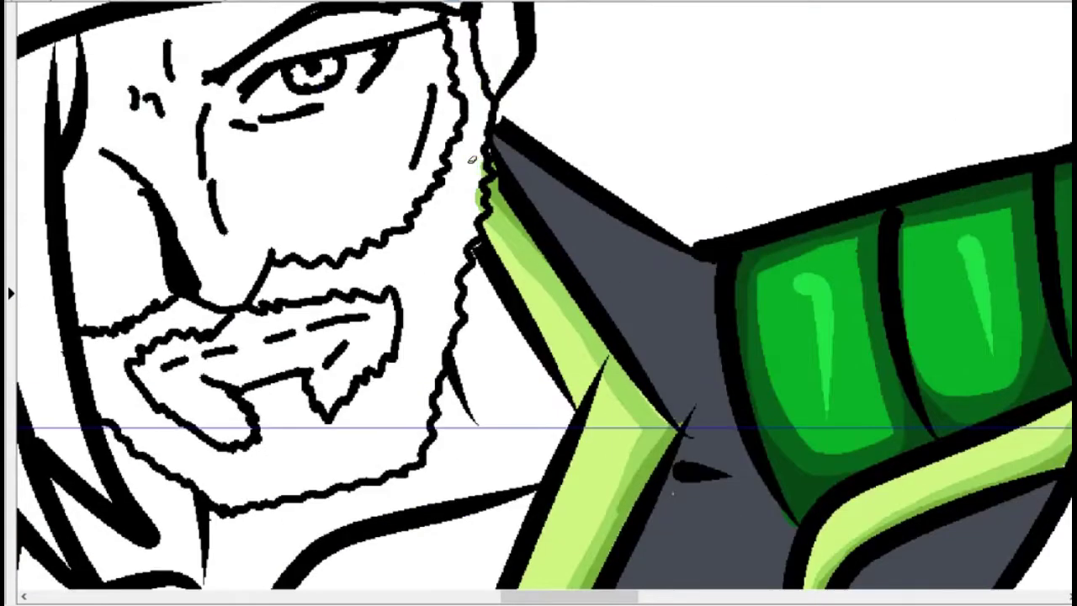
pyautogui.scroll(-2, 200, 294)
# Paint the darker shadow along the forearm gauntlet's inner edge and beneath its elbow cuff
pyautogui.scroll(2, 201, 293)
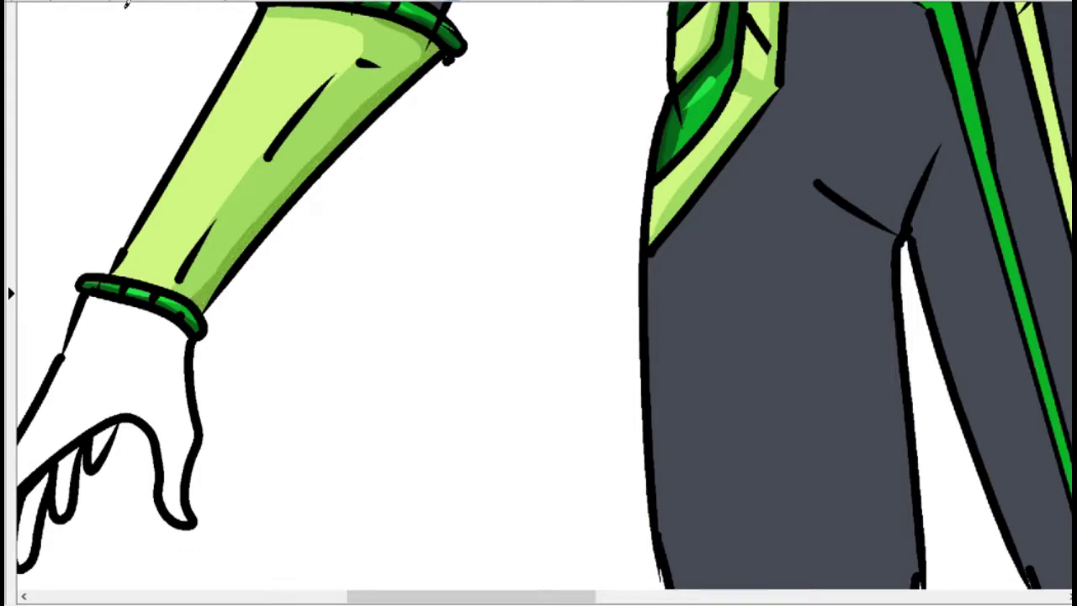
pyautogui.scroll(-2, 126, 4)
pyautogui.scroll(3, 367, 171)
pyautogui.moveTo(346, 196); pyautogui.dragTo(301, 137)
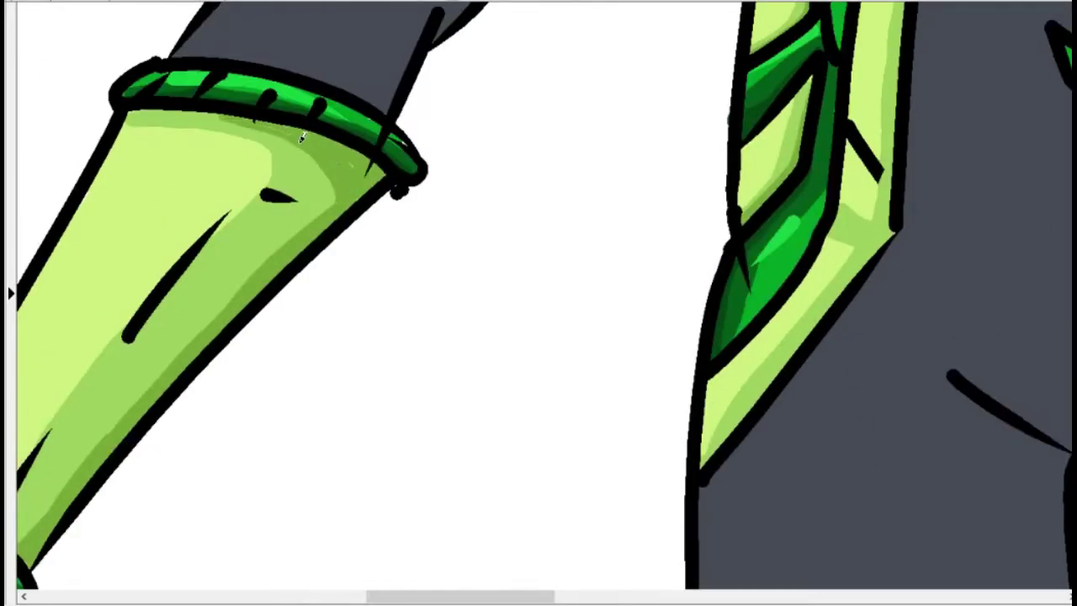
pyautogui.scroll(-2, 202, 107)
# Add darker yellow-green shadows along the creases and sole edge of the light green shoe toe
pyautogui.scroll(-5, 173, 21)
pyautogui.scroll(2, 164, 24)
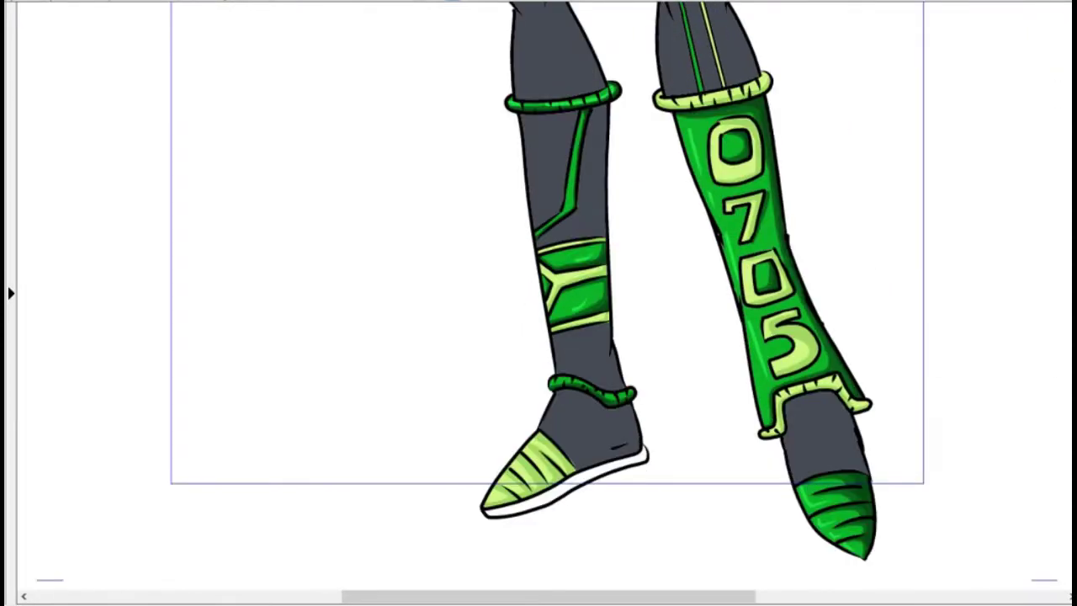
pyautogui.scroll(3, 377, 449)
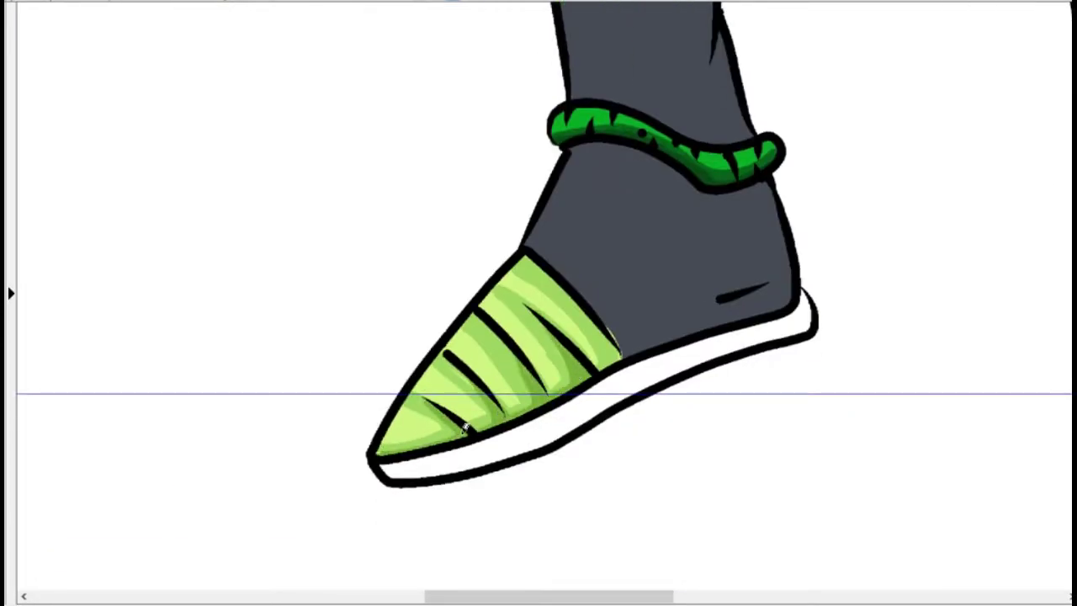
# Add darker yellow-green shadows along the edges of the digits 0, 7 and 0 on the leg guard
pyautogui.scroll(-3, 428, 153)
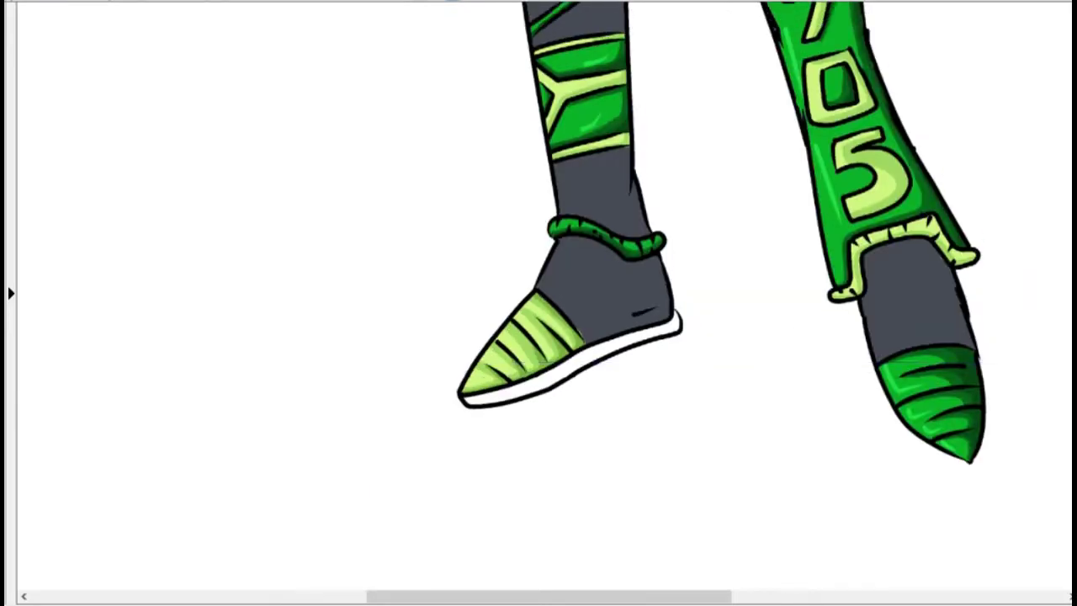
pyautogui.scroll(1, 375, 200)
pyautogui.scroll(3, 375, 200)
pyautogui.scroll(5, 649, 353)
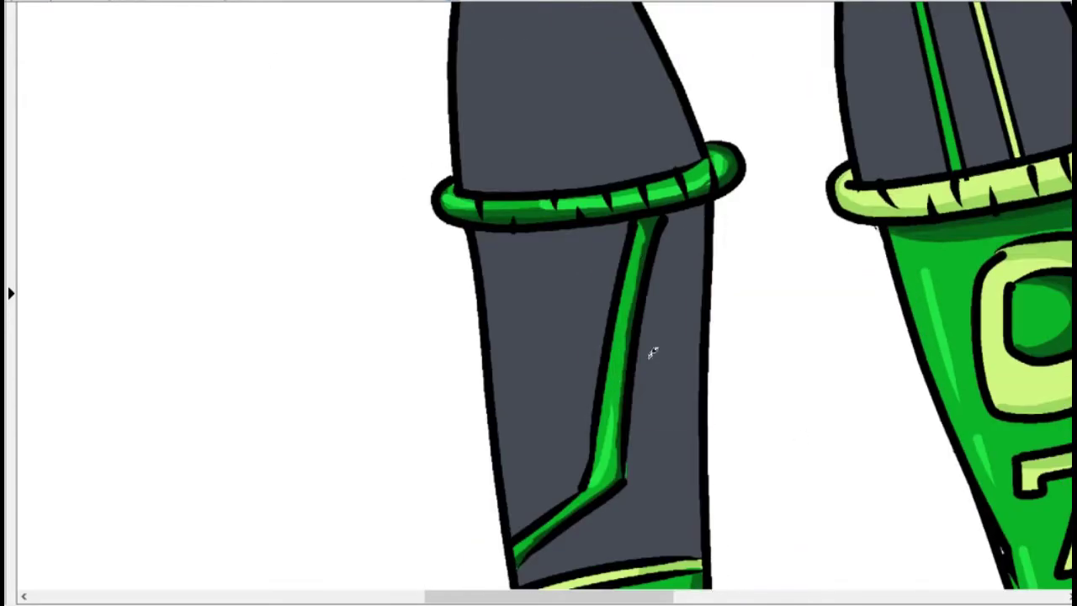
pyautogui.hscroll(3, 424, 206)
pyautogui.scroll(-2, 597, 299)
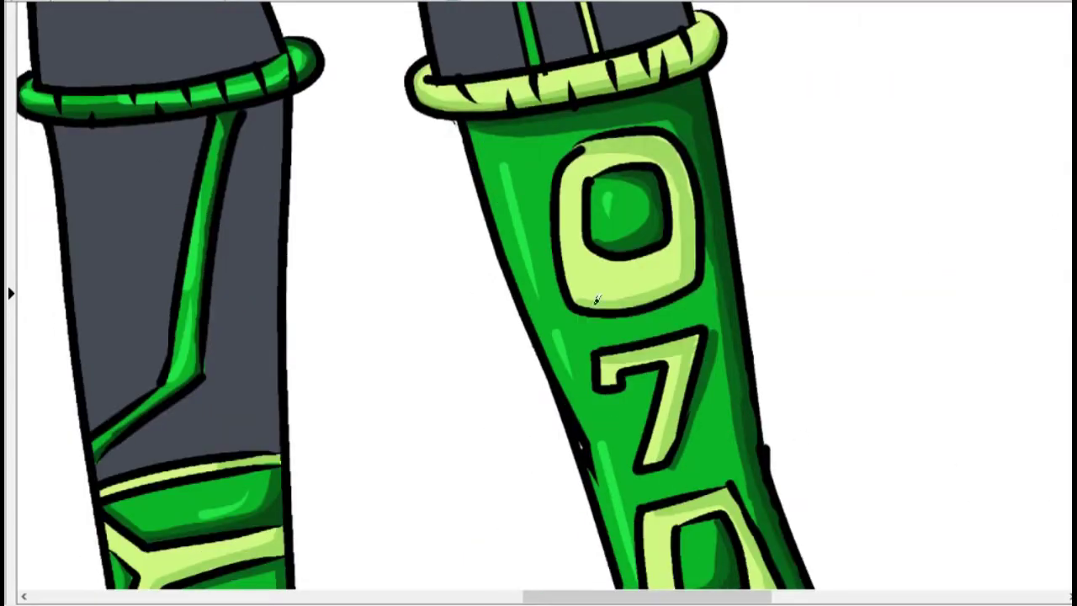
pyautogui.scroll(-3, 613, 213)
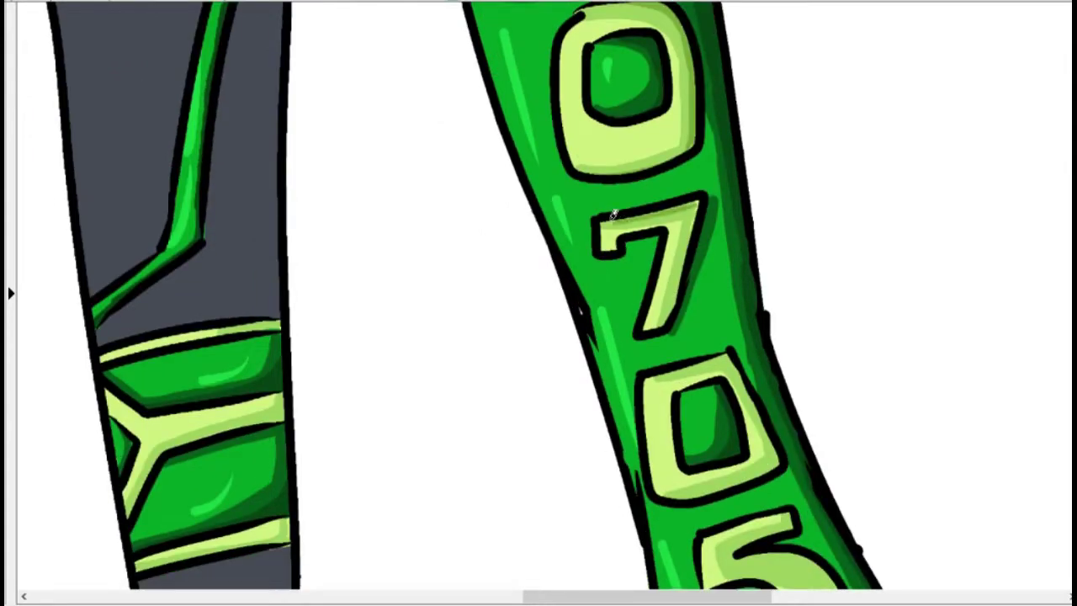
pyautogui.scroll(-4, 677, 305)
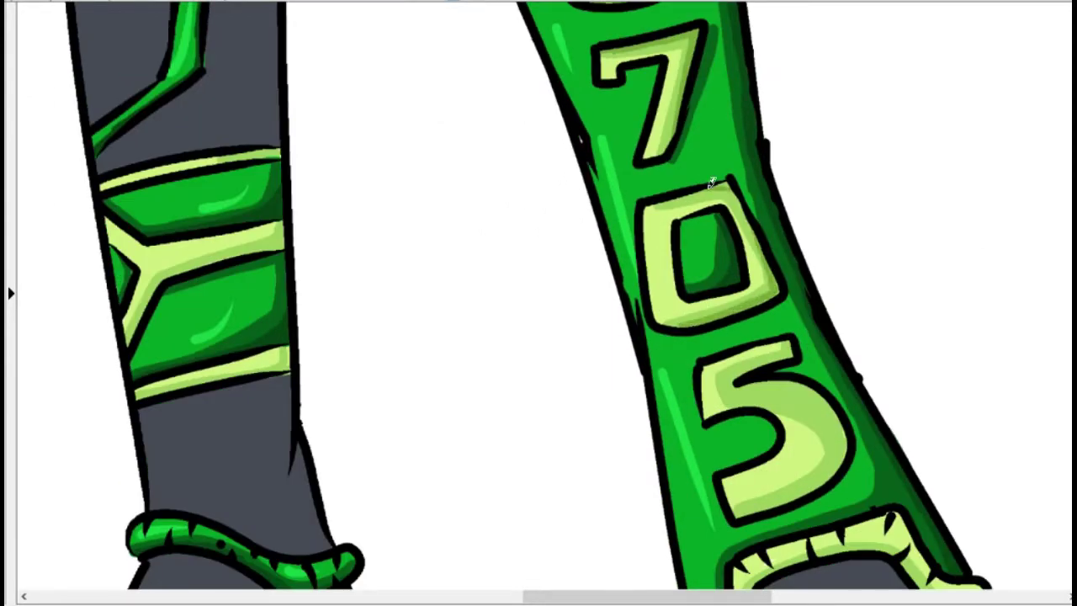
# Add darker yellow-green shadows along the inner edge of the light green ankle trim on the leg guard
pyautogui.scroll(-8, 779, 272)
pyautogui.scroll(2, 486, 294)
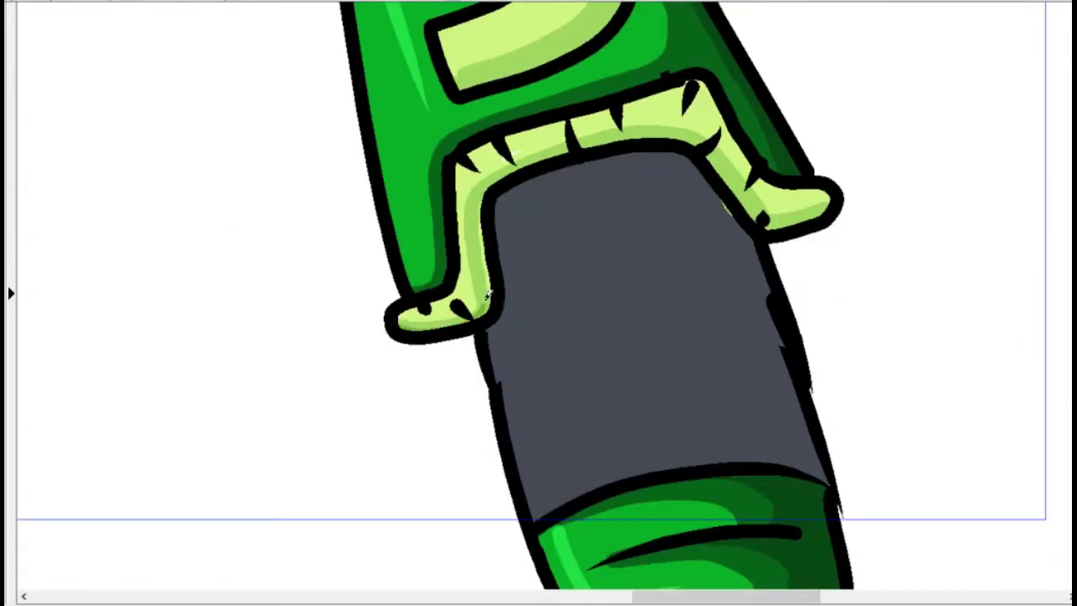
pyautogui.scroll(2, 555, 286)
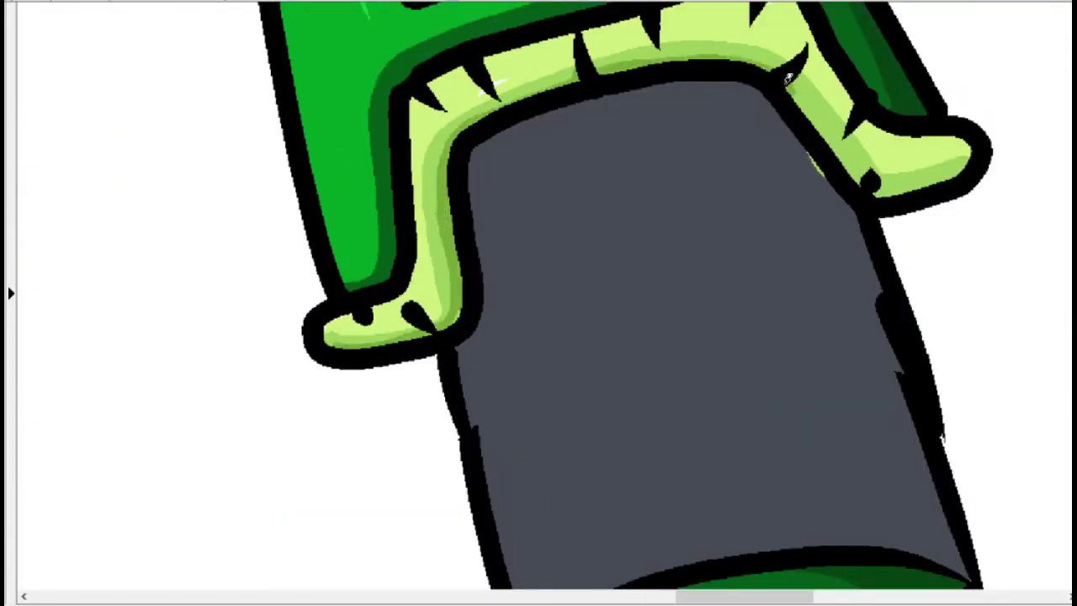
pyautogui.click(130, 2)
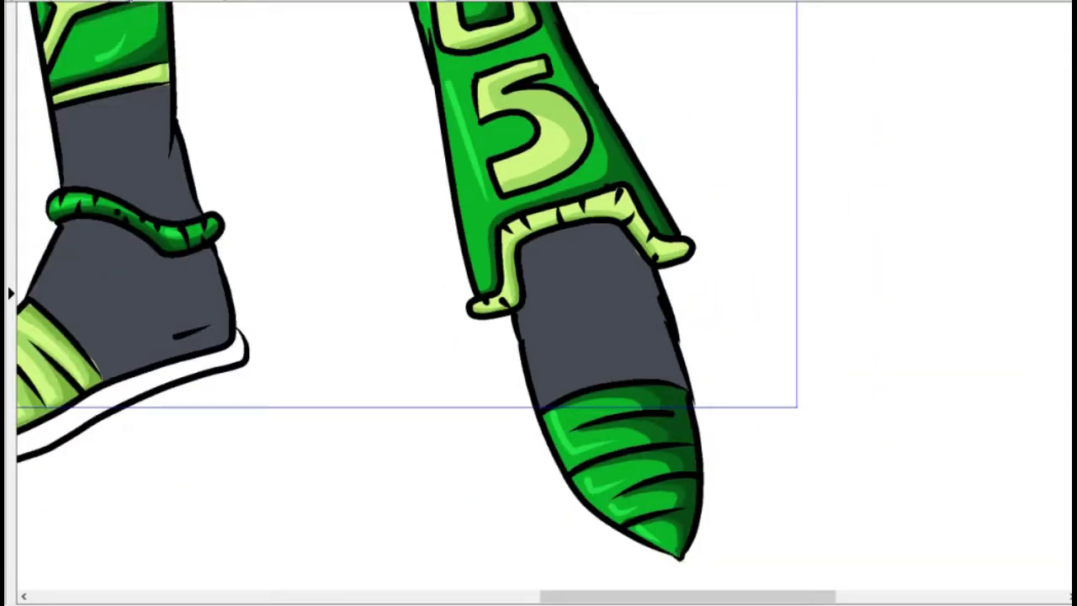
# Add darker yellow-green shadows to the light green bands and Y-shaped strip around the other shin
pyautogui.scroll(5, 409, 488)
pyautogui.scroll(4, 358, 318)
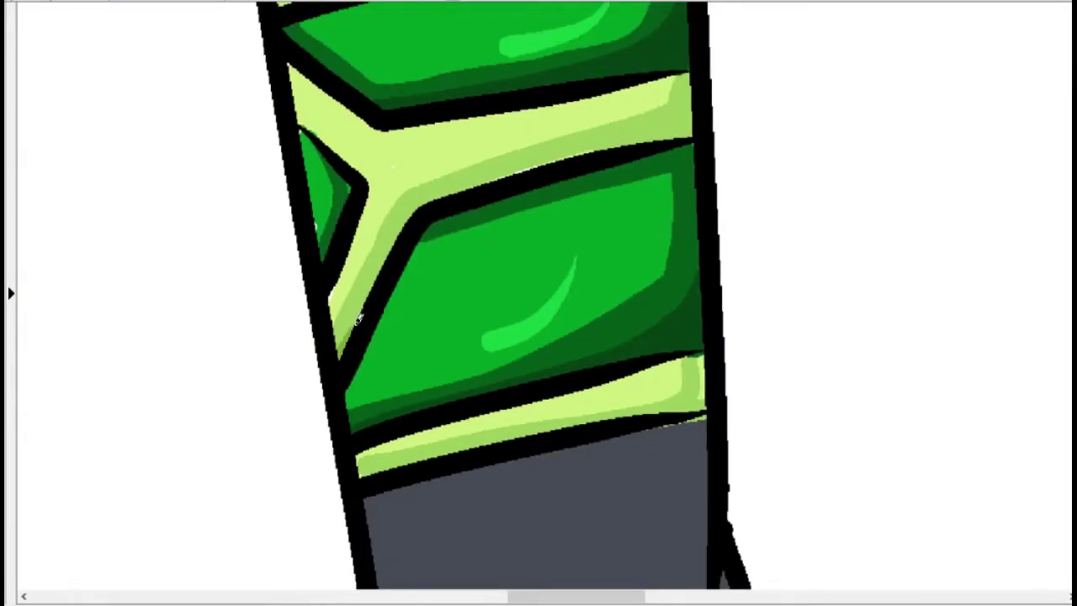
pyautogui.scroll(3, 647, 194)
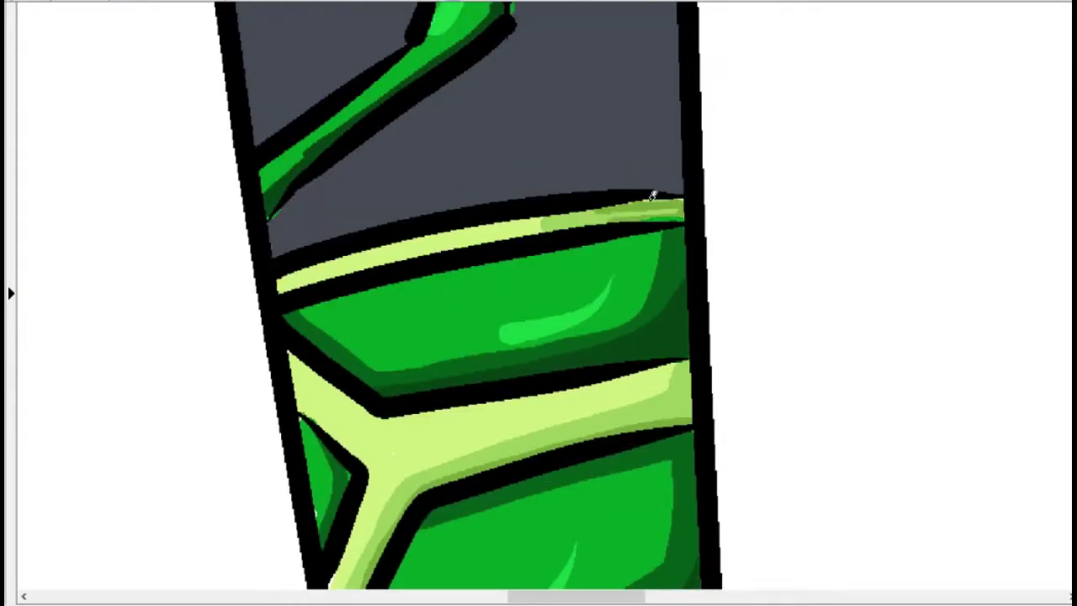
# Shade the lowered arm's gray sleeve along its folds and inner edge with dark gray R 50, G 54, B 62
pyautogui.scroll(-4, 648, 194)
pyautogui.scroll(5, 648, 193)
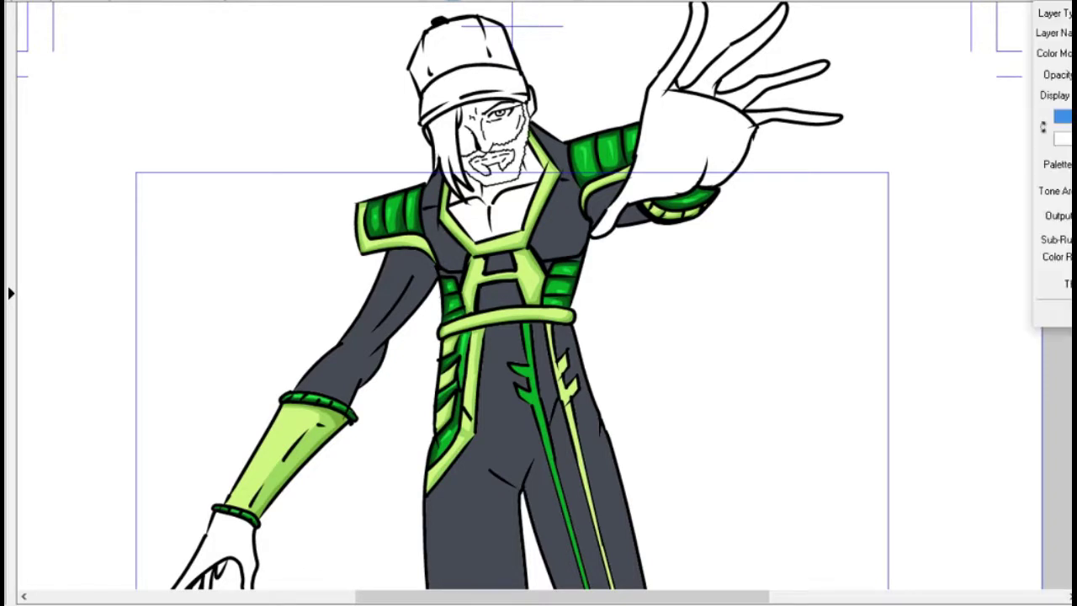
pyautogui.click(1061, 117)
pyautogui.click(538, 164)
pyautogui.click(696, 270)
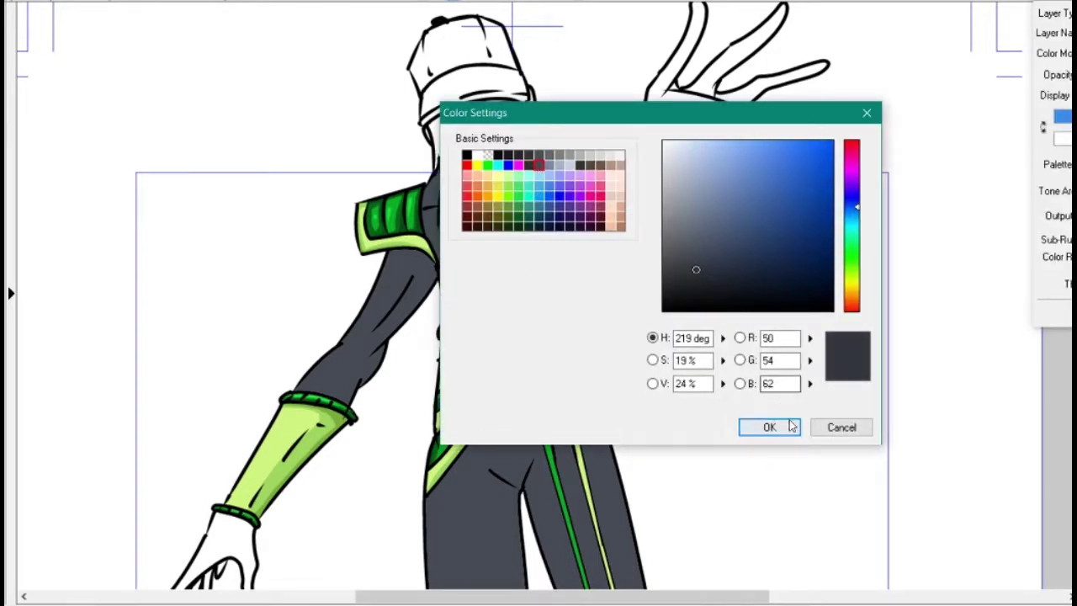
pyautogui.click(769, 426)
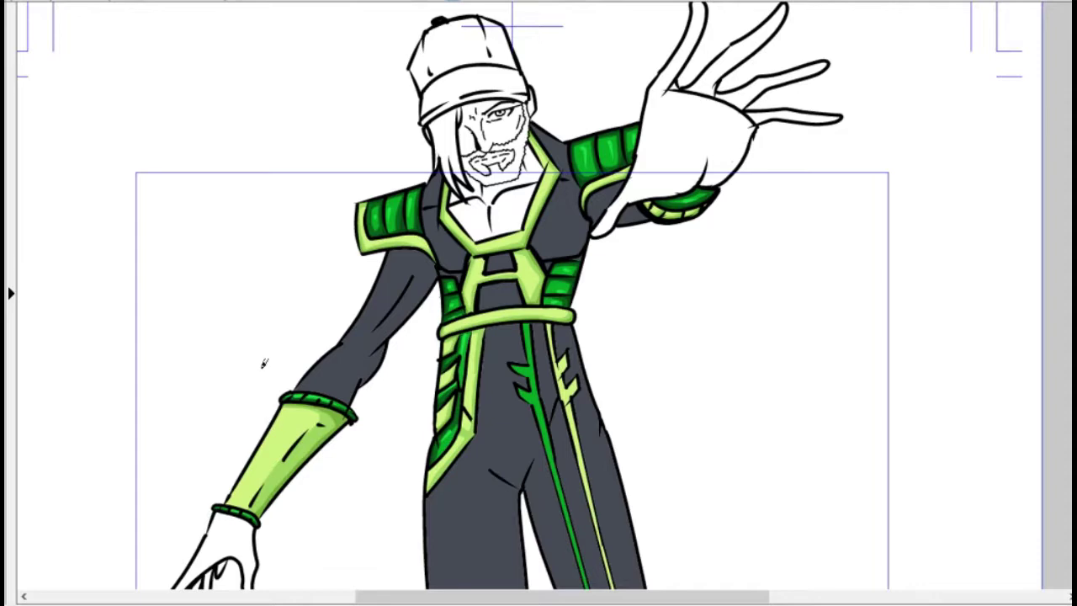
pyautogui.scroll(4, 403, 416)
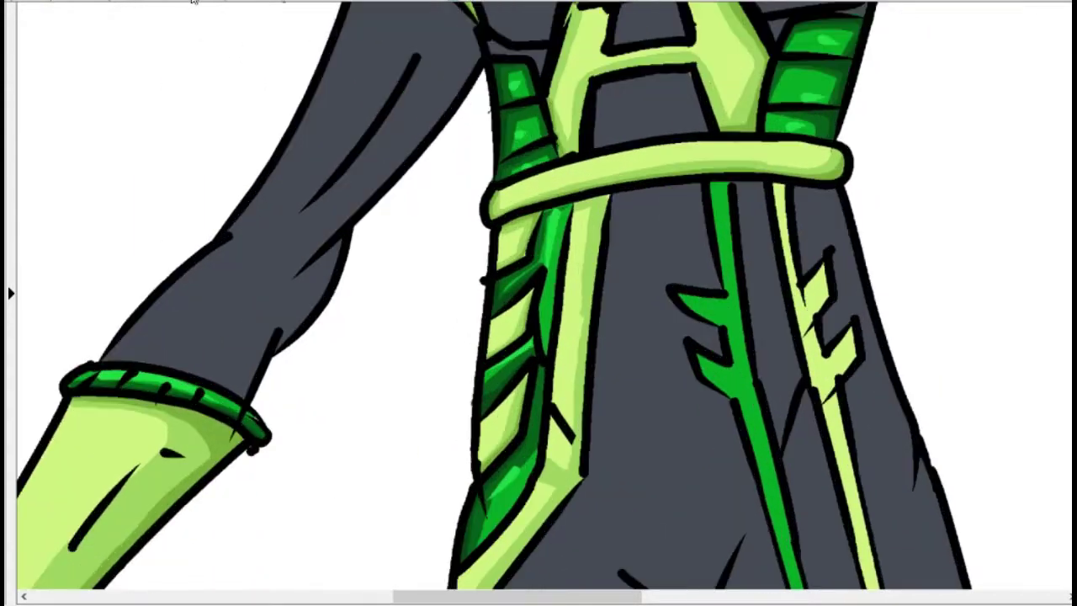
pyautogui.moveTo(324, 214); pyautogui.dragTo(152, 362)
pyautogui.moveTo(324, 193); pyautogui.dragTo(268, 335)
pyautogui.moveTo(337, 239)
pyautogui.mouseDown()
pyautogui.moveTo(247, 355)
pyautogui.moveTo(172, 383)
pyautogui.mouseUp()
pyautogui.scroll(3, 172, 382)
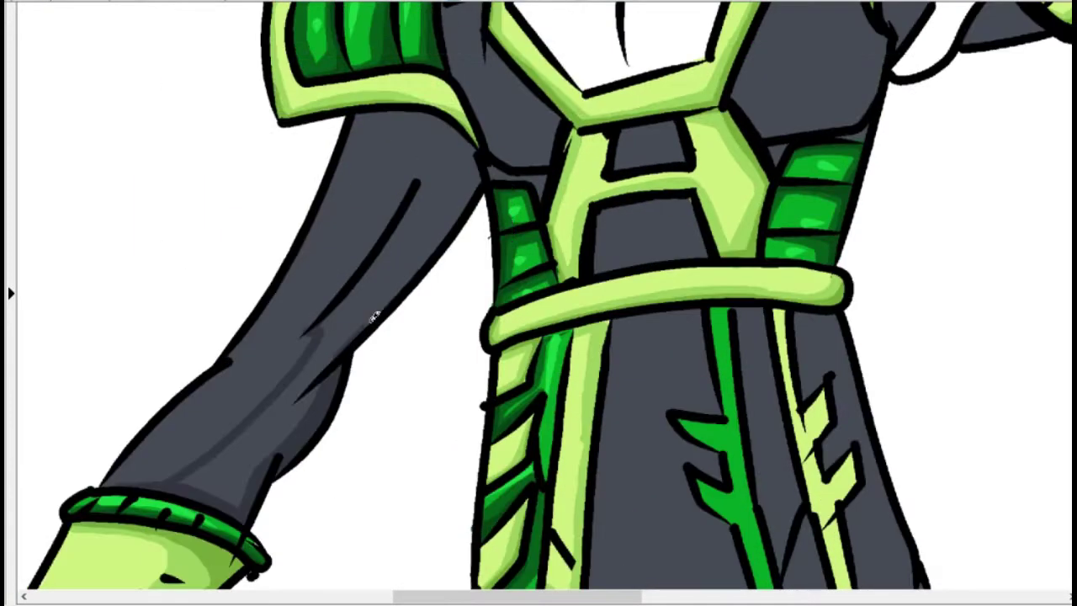
pyautogui.moveTo(471, 173)
pyautogui.mouseDown()
pyautogui.moveTo(370, 324)
pyautogui.moveTo(472, 133)
pyautogui.mouseUp()
# Paint dark gray shadows on the abdomen panels and the chest panel beside the lowered arm
pyautogui.scroll(3, 454, 253)
pyautogui.hscroll(5, 478, 352)
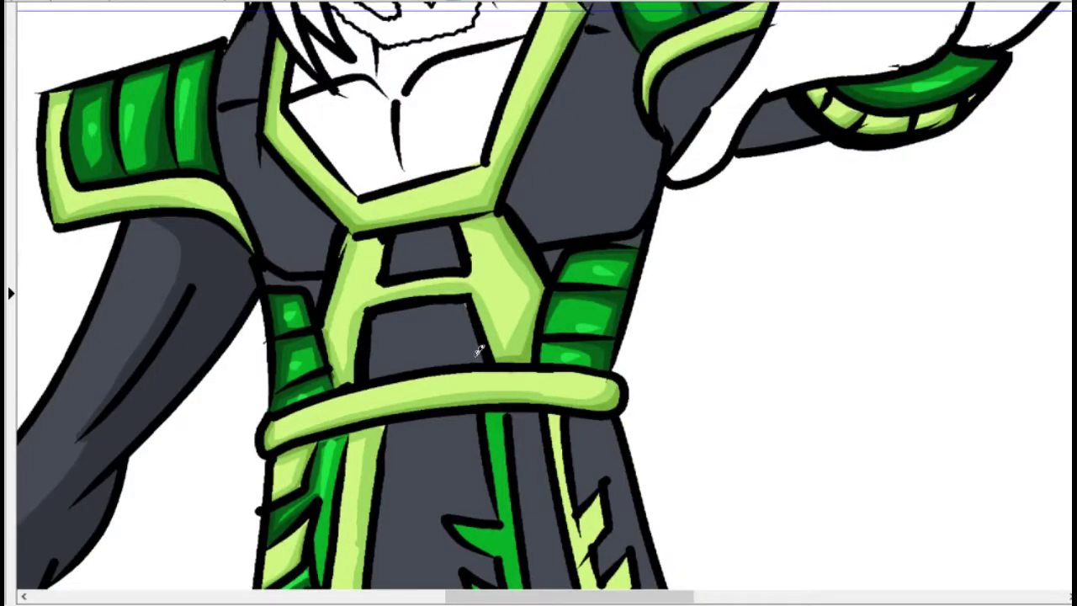
pyautogui.moveTo(450, 356)
pyautogui.mouseDown()
pyautogui.moveTo(421, 253)
pyautogui.moveTo(446, 244)
pyautogui.mouseUp()
pyautogui.scroll(3, 446, 252)
pyautogui.moveTo(311, 353)
pyautogui.mouseDown()
pyautogui.moveTo(262, 225)
pyautogui.moveTo(256, 324)
pyautogui.mouseUp()
# Paint dark gray shadows on the chest panel, shoulder and sleeve on the raised arm's side
pyautogui.scroll(3, 256, 324)
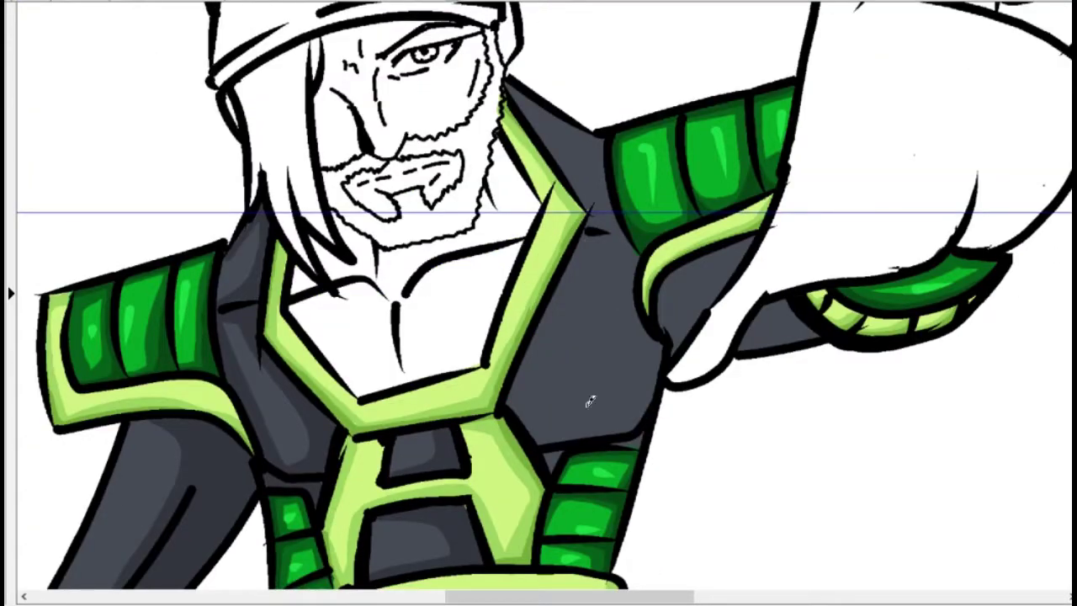
pyautogui.moveTo(586, 396)
pyautogui.mouseDown()
pyautogui.moveTo(550, 428)
pyautogui.moveTo(642, 394)
pyautogui.moveTo(589, 244)
pyautogui.moveTo(631, 273)
pyautogui.mouseUp()
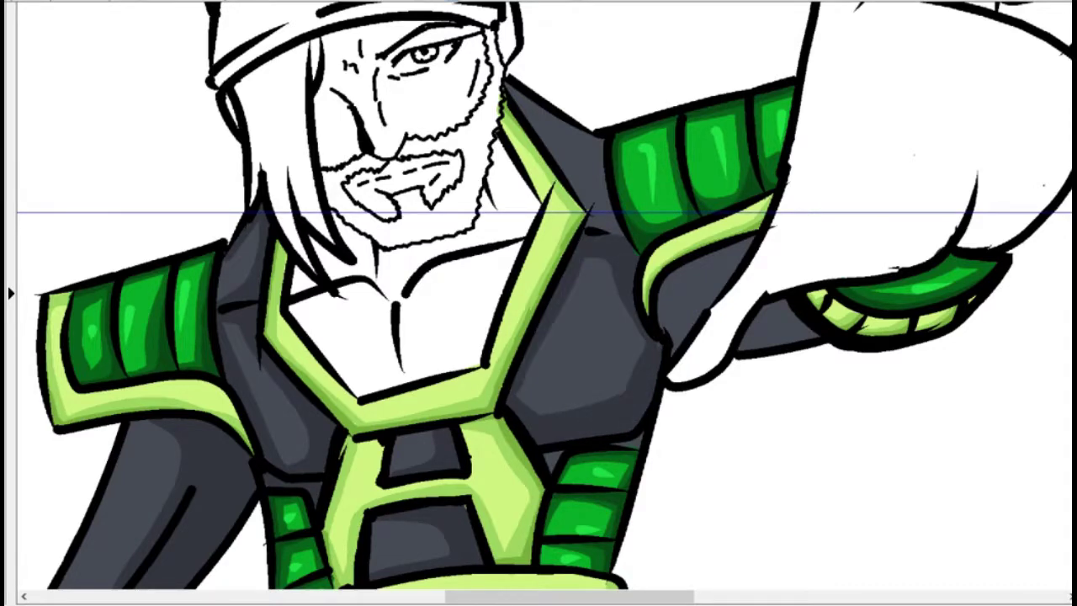
pyautogui.scroll(3, 631, 273)
pyautogui.moveTo(589, 353); pyautogui.dragTo(574, 263)
pyautogui.scroll(-4, 744, 162)
pyautogui.moveTo(665, 268); pyautogui.dragTo(744, 162)
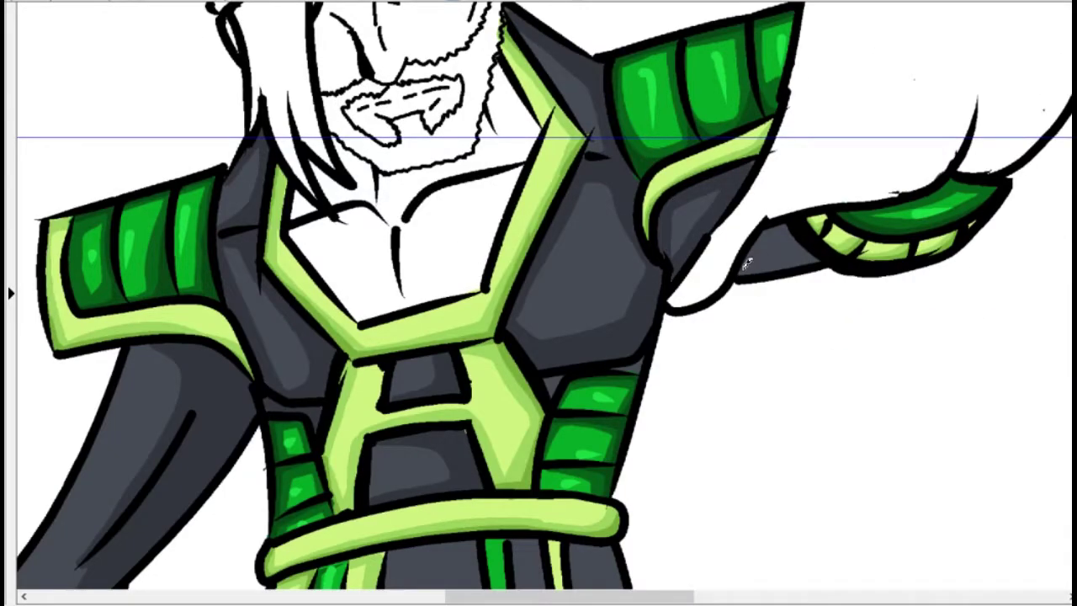
pyautogui.moveTo(747, 262); pyautogui.dragTo(804, 248)
# Paint dark gray shadows on the trousers' waist and crotch area beside the green stripe
pyautogui.scroll(-8, 757, 252)
pyautogui.moveTo(421, 444); pyautogui.dragTo(391, 84)
pyautogui.moveTo(475, 67)
pyautogui.mouseDown()
pyautogui.moveTo(531, 373)
pyautogui.moveTo(481, 276)
pyautogui.mouseUp()
pyautogui.moveTo(492, 172); pyautogui.dragTo(400, 80)
# Select the gray trouser area and paint a dark gray shadow down the plain leg's inner side to the knee cuff
pyautogui.scroll(-3, 1051, 192)
pyautogui.scroll(-4, 1050, 193)
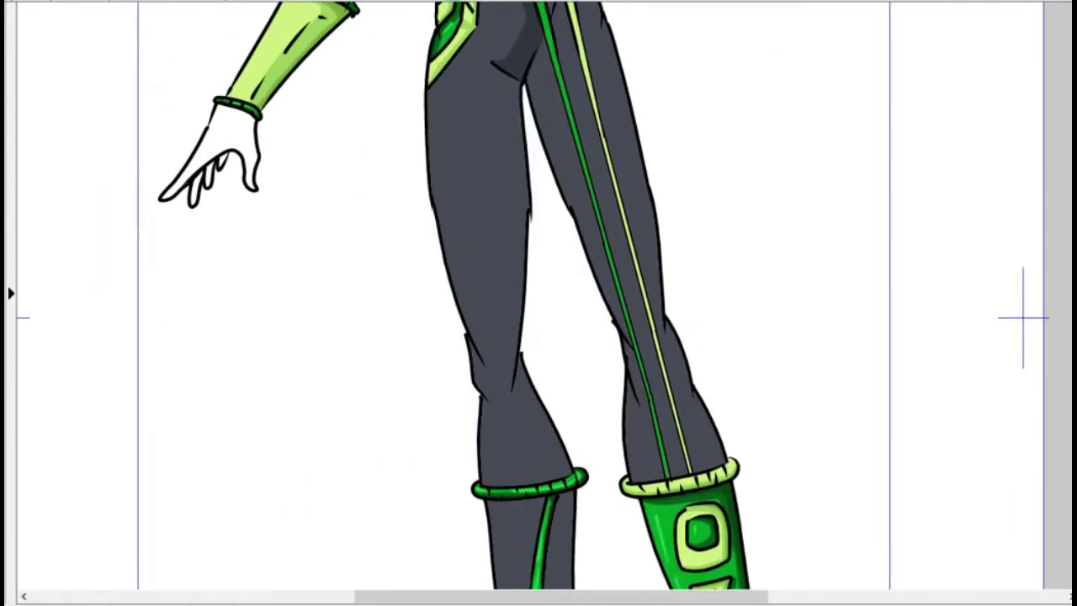
pyautogui.click(511, 289)
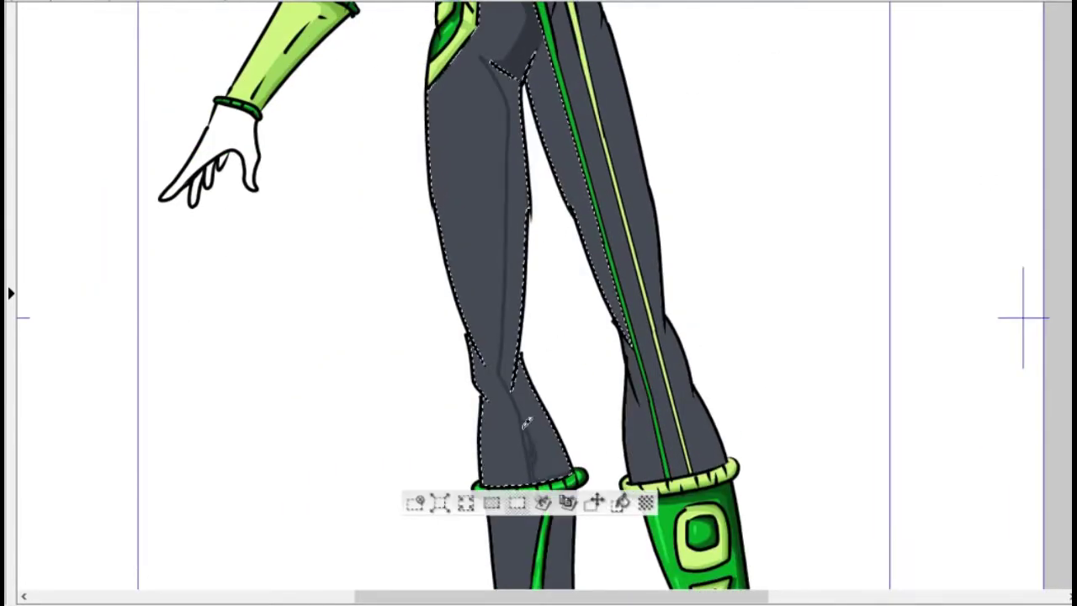
pyautogui.moveTo(515, 341)
pyautogui.mouseDown()
pyautogui.moveTo(509, 126)
pyautogui.moveTo(505, 404)
pyautogui.moveTo(529, 381)
pyautogui.mouseUp()
# Select the striped trouser leg's gray areas, paint dark gray shadows along its outer edge and knee folds, and deselect
pyautogui.scroll(5, 1023, 354)
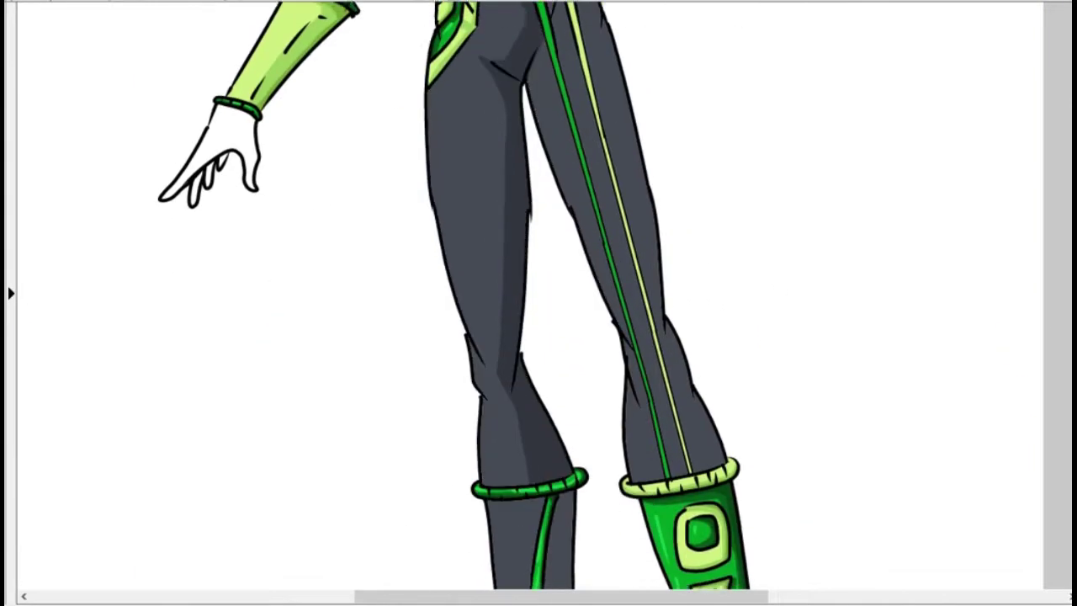
pyautogui.click(632, 425)
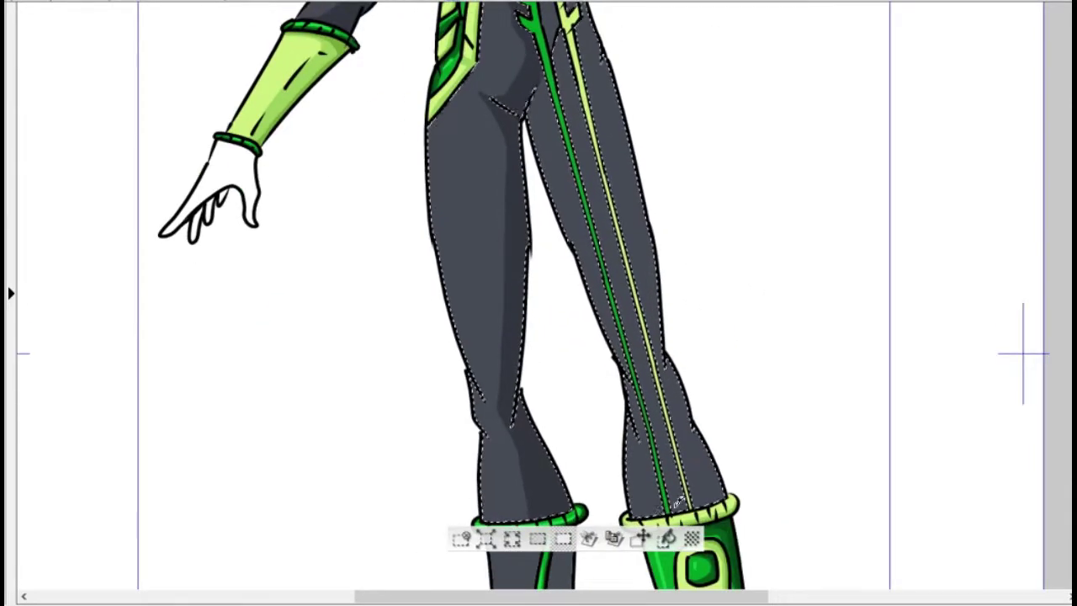
pyautogui.moveTo(652, 476)
pyautogui.mouseDown()
pyautogui.moveTo(674, 509)
pyautogui.moveTo(680, 453)
pyautogui.moveTo(659, 377)
pyautogui.moveTo(696, 506)
pyautogui.moveTo(681, 391)
pyautogui.moveTo(709, 499)
pyautogui.mouseUp()
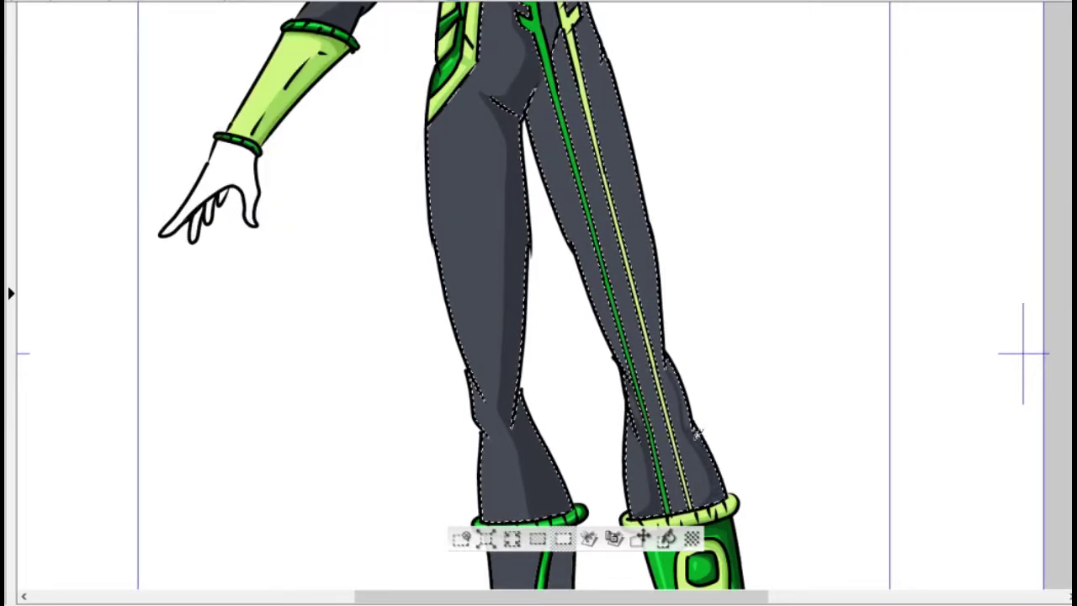
pyautogui.scroll(2, 730, 497)
pyautogui.moveTo(656, 454)
pyautogui.mouseDown()
pyautogui.moveTo(589, 118)
pyautogui.moveTo(637, 331)
pyautogui.moveTo(581, 278)
pyautogui.moveTo(656, 547)
pyautogui.moveTo(572, 84)
pyautogui.moveTo(647, 581)
pyautogui.mouseUp()
pyautogui.hotkey('ctrl', 'd')
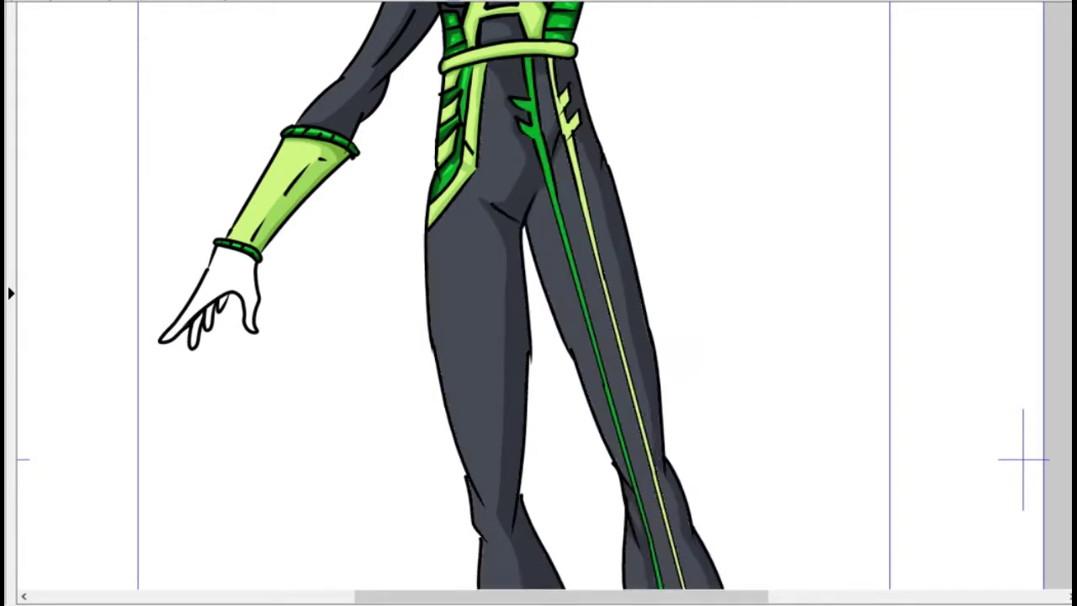
# Select the gray lower-leg and foot areas and paint dark gray shadows on both feet and the ankle
pyautogui.scroll(-3, 666, 243)
pyautogui.scroll(5, 630, 373)
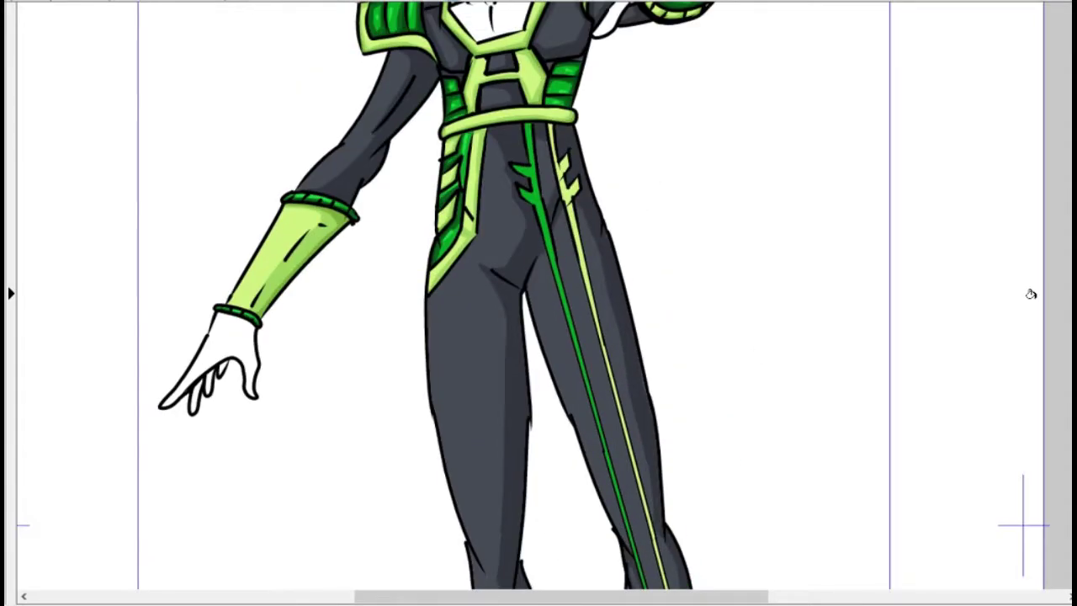
pyautogui.scroll(-5, 1031, 293)
pyautogui.click(547, 222)
pyautogui.click(555, 387)
pyautogui.click(822, 510)
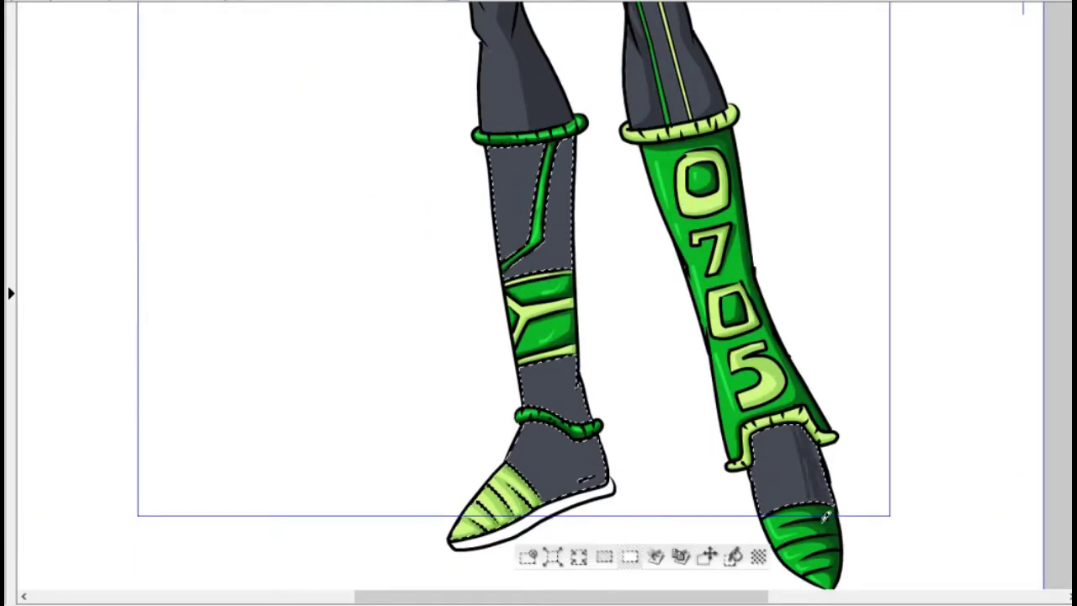
pyautogui.click(604, 447)
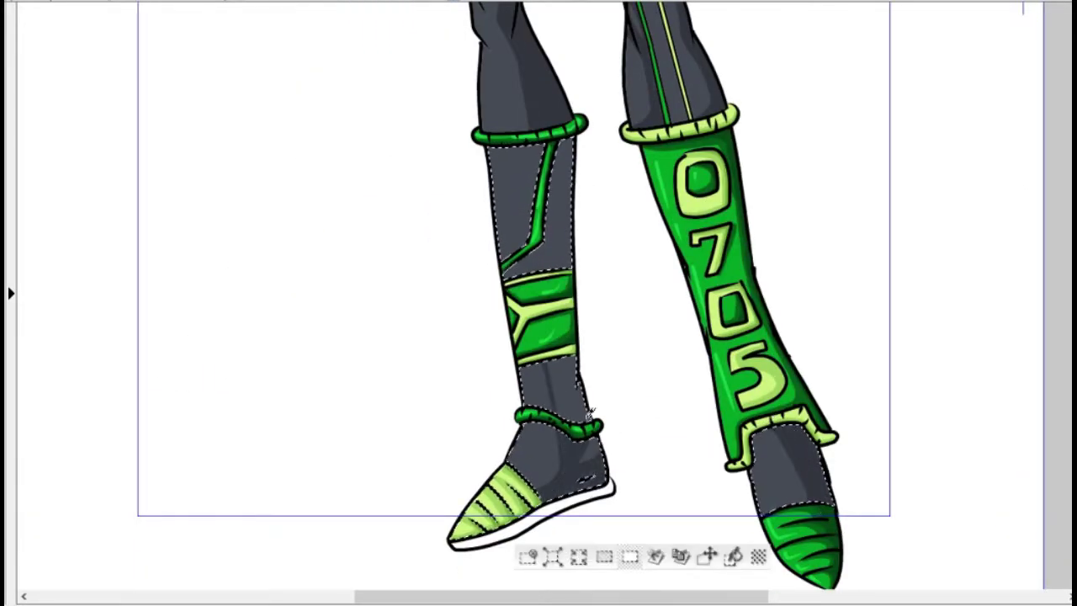
# Paint dark gray shadows on the shin's gray panels around the green stripe and clear the selection
pyautogui.scroll(3, 1041, 348)
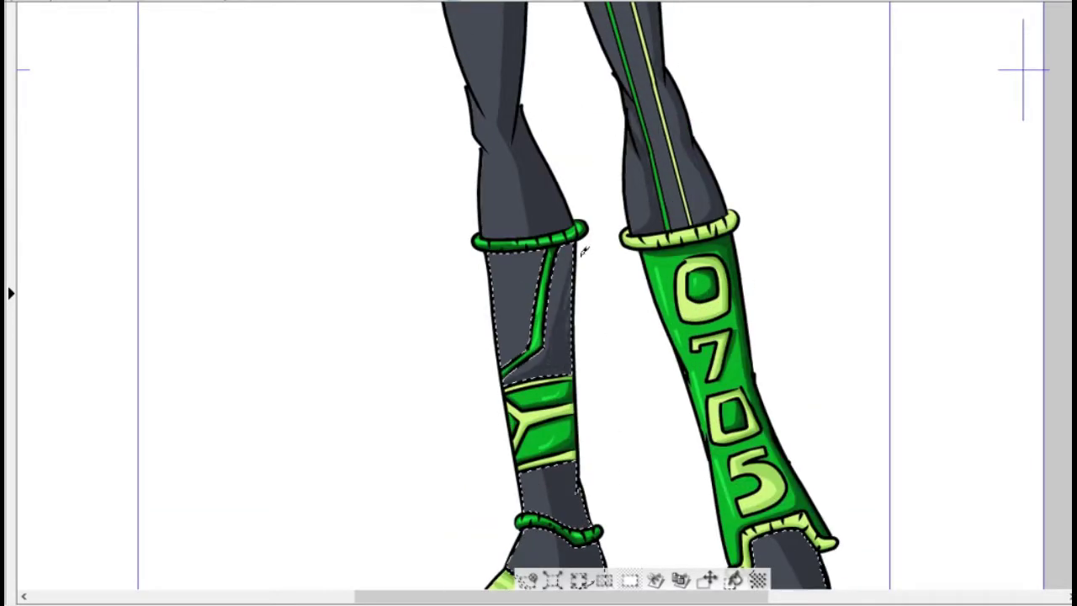
pyautogui.click(528, 337)
pyautogui.hotkey('ctrl', 'd')
pyautogui.hotkey('ctrl', '+')
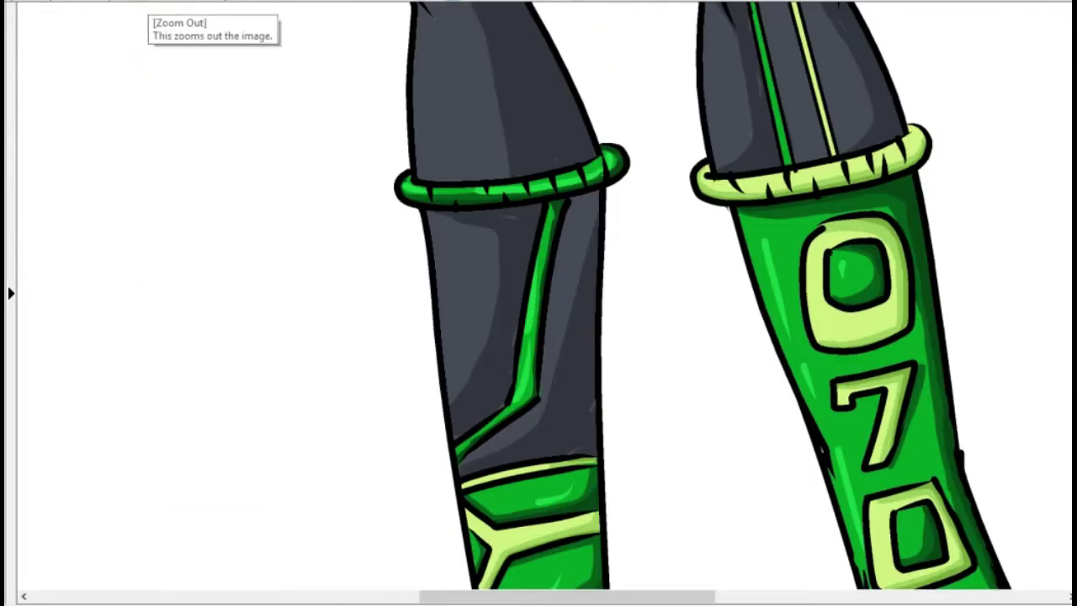
# Paint a second, deeper shadow along the heel and sole edge of the side-facing foot using R 31, G 34, B 39
pyautogui.scroll(5, 1028, 277)
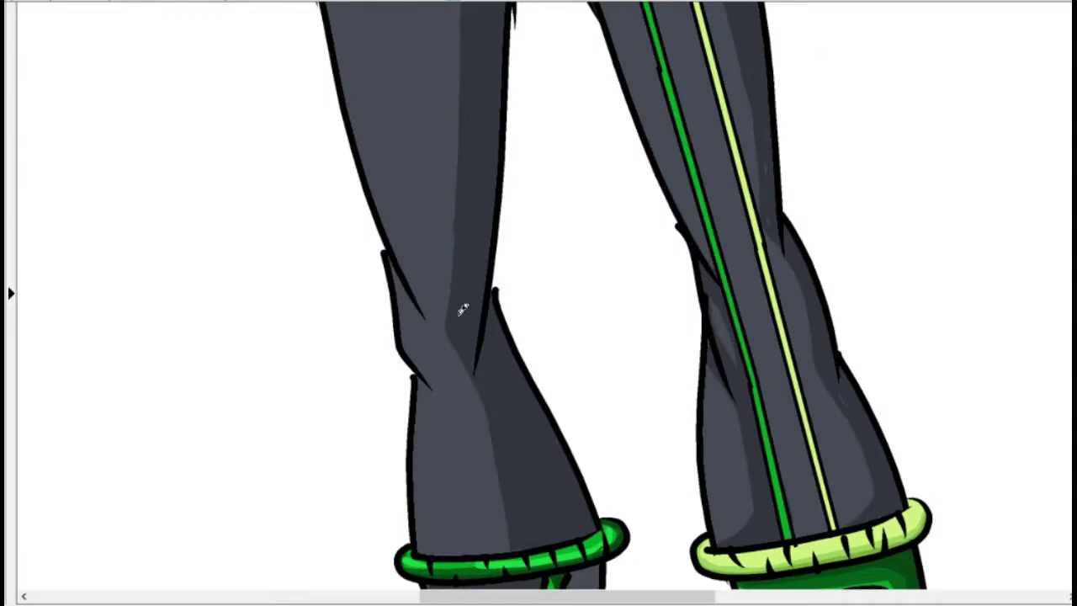
pyautogui.scroll(10, 765, 233)
pyautogui.scroll(-20, 698, 332)
pyautogui.hscroll(4, 698, 332)
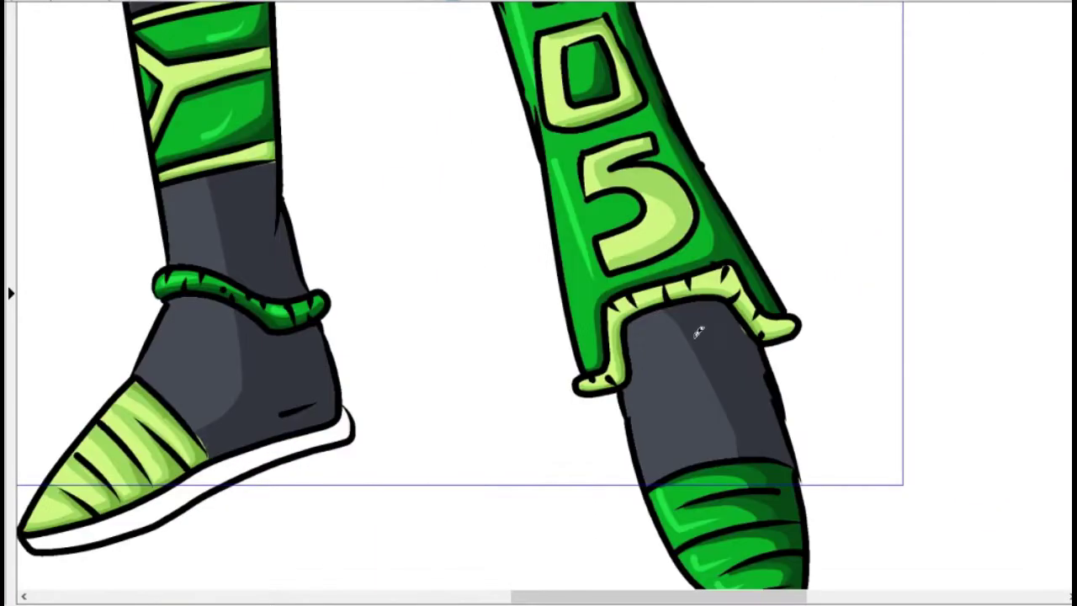
pyautogui.click(1058, 112)
pyautogui.click(765, 426)
pyautogui.click(1057, 112)
pyautogui.click(695, 284)
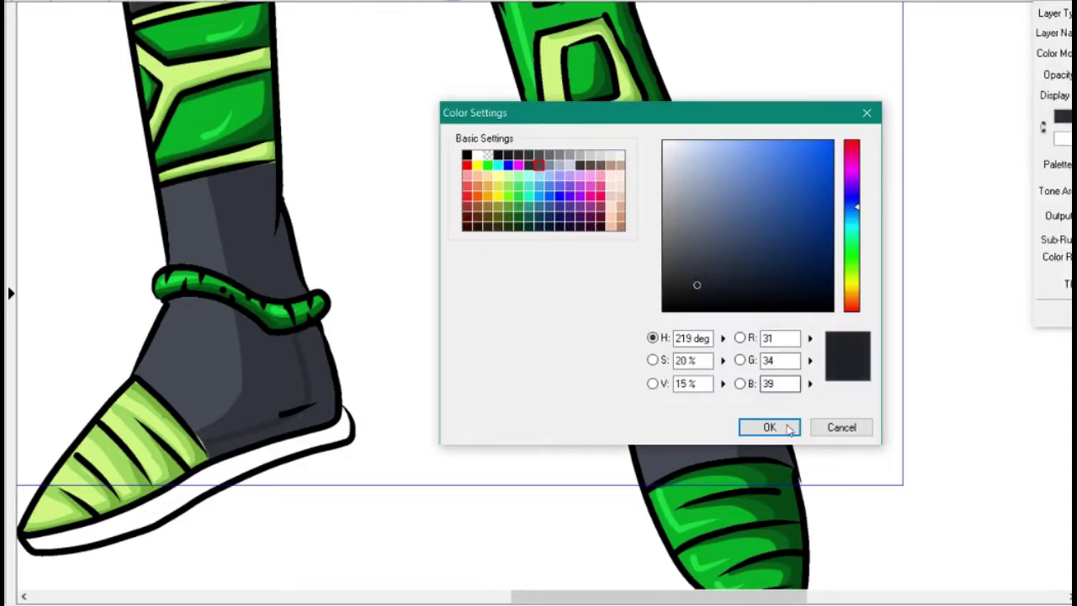
pyautogui.click(764, 425)
pyautogui.hscroll(-4, 538, 303)
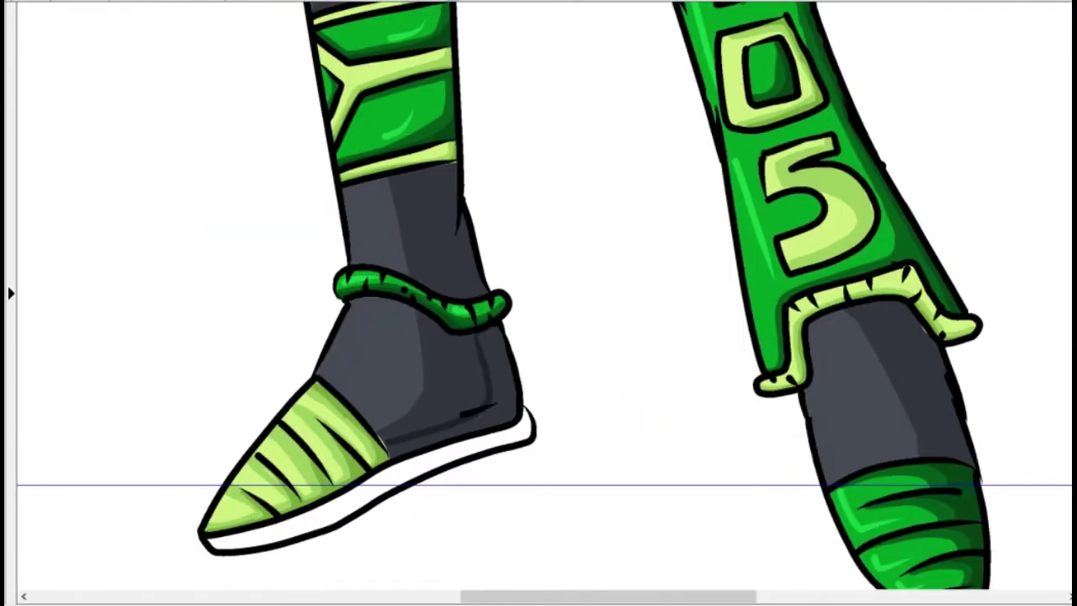
pyautogui.scroll(3, 538, 302)
pyautogui.scroll(-4, 539, 303)
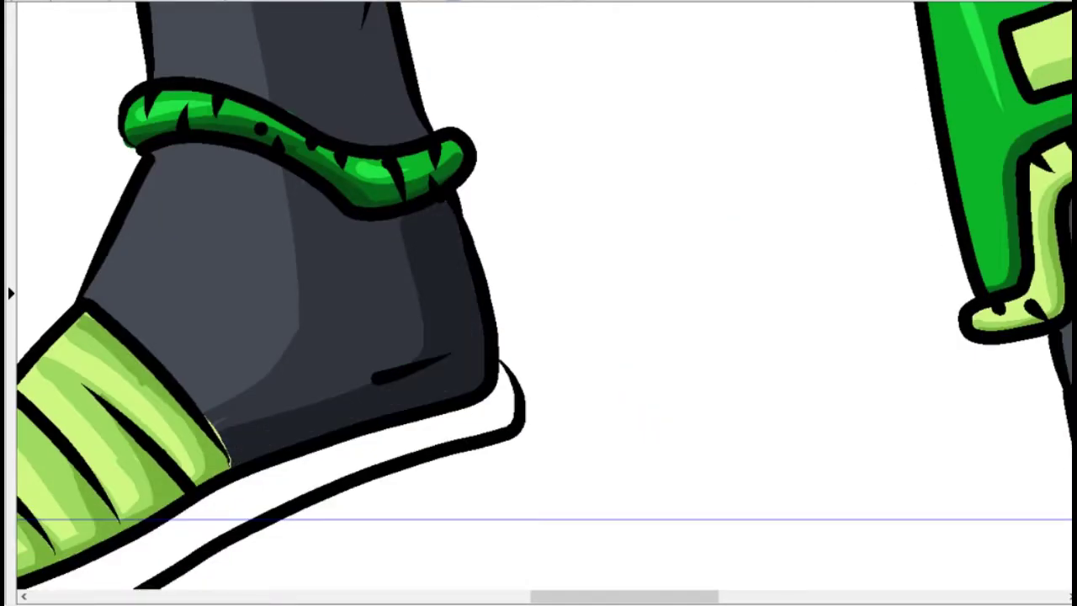
# Paint the deeper near-black shadow along the edges of the shin's gray panels on both sides of the green stripe
pyautogui.scroll(3, 355, 389)
pyautogui.scroll(3, 350, 480)
pyautogui.scroll(3, 361, 458)
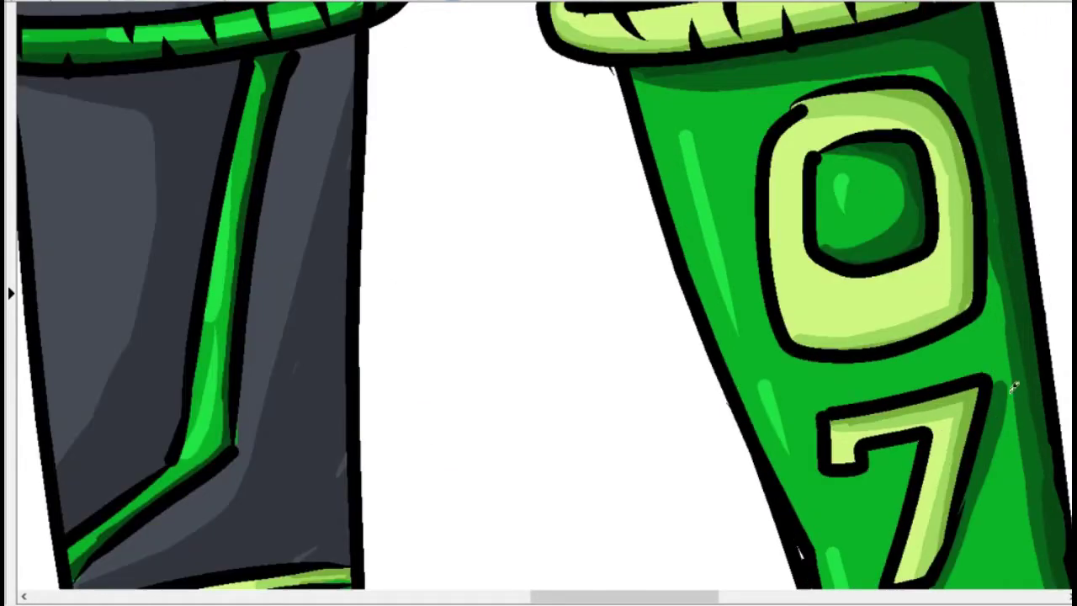
pyautogui.scroll(-1, 356, 457)
pyautogui.scroll(1, 538, 303)
pyautogui.moveTo(57, 555); pyautogui.dragTo(173, 365)
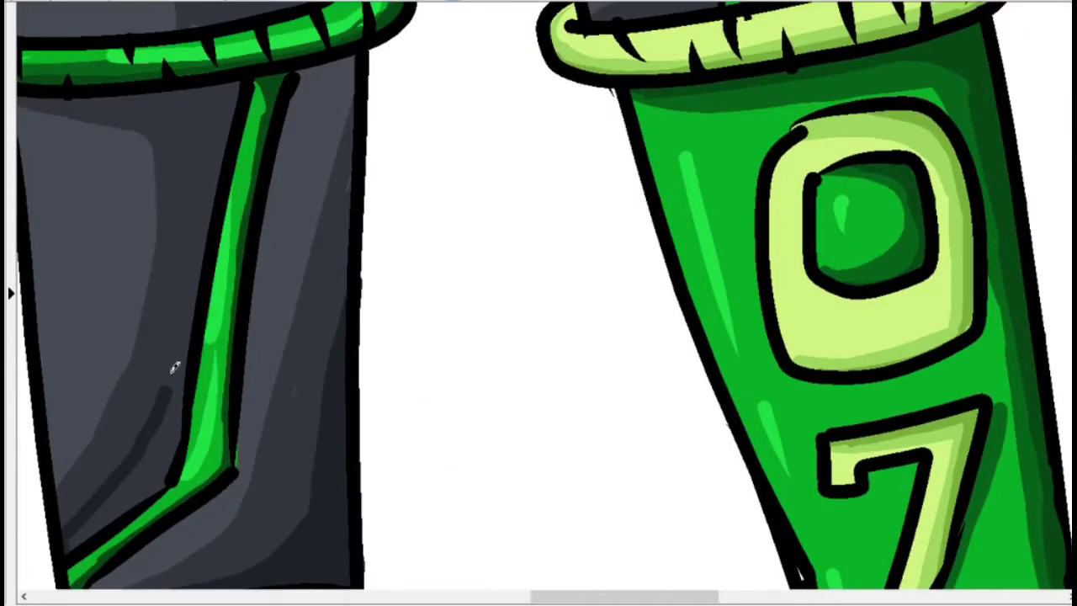
pyautogui.moveTo(109, 389); pyautogui.dragTo(216, 78)
pyautogui.moveTo(69, 550); pyautogui.dragTo(169, 457)
pyautogui.moveTo(132, 503); pyautogui.dragTo(243, 105)
pyautogui.moveTo(202, 244); pyautogui.dragTo(217, 124)
pyautogui.scroll(-2, 1051, 202)
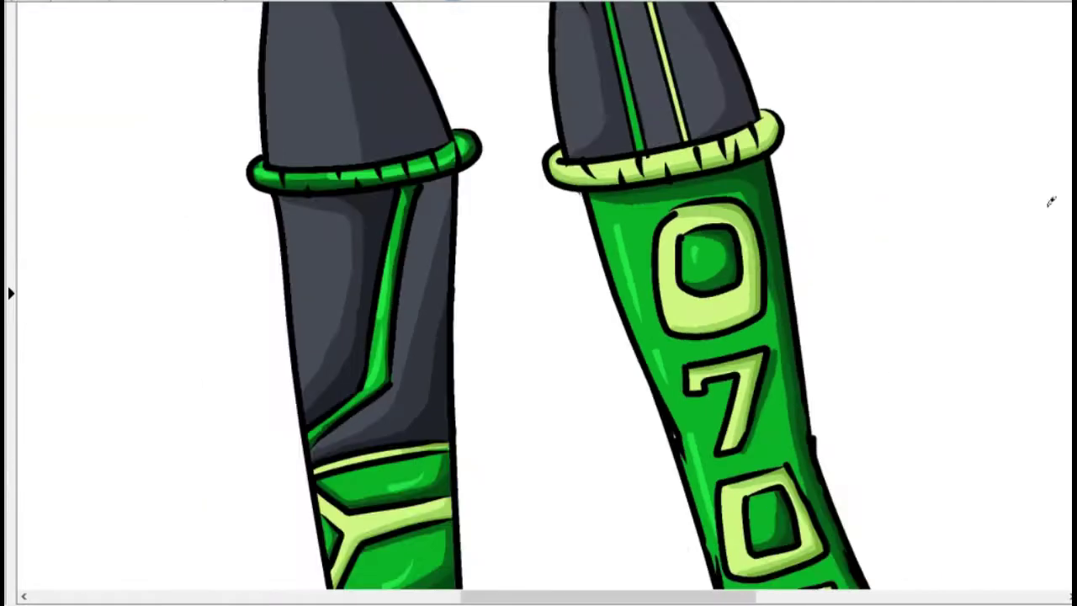
# Paint the deeper near-black shadow along the outer edge and top of the front-facing foot's gray area
pyautogui.scroll(-3, 1063, 410)
pyautogui.scroll(2, 474, 221)
pyautogui.moveTo(696, 288); pyautogui.dragTo(782, 465)
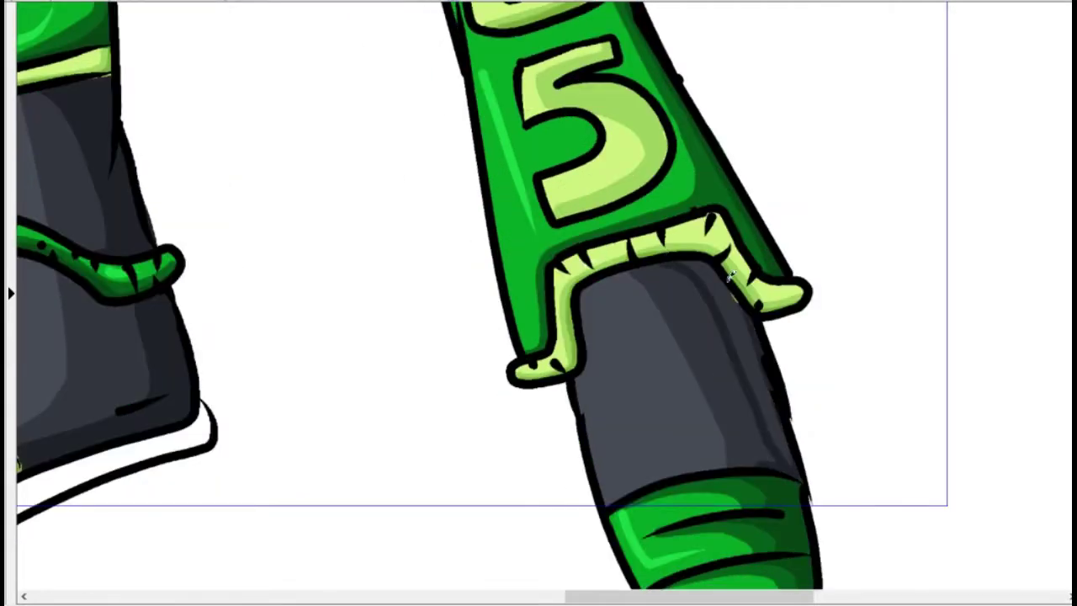
pyautogui.moveTo(686, 267)
pyautogui.mouseDown()
pyautogui.moveTo(769, 413)
pyautogui.moveTo(705, 262)
pyautogui.mouseUp()
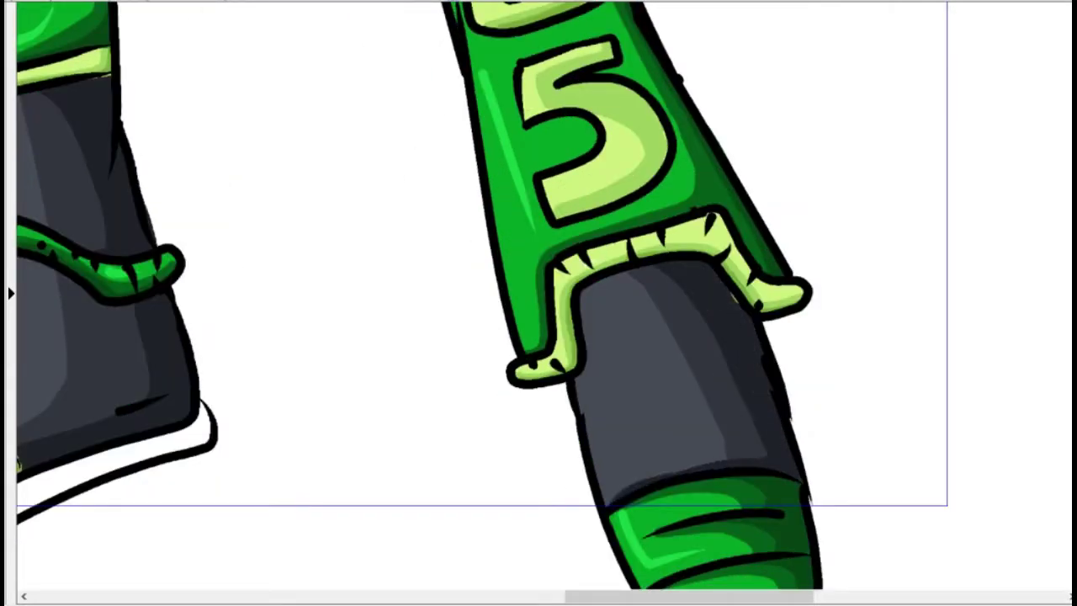
# Paint the deeper near-black shadow down the inner side of the unstriped leg, from the crotch folds to the flared calf
pyautogui.scroll(3, 751, 455)
pyautogui.hscroll(-2, 539, 303)
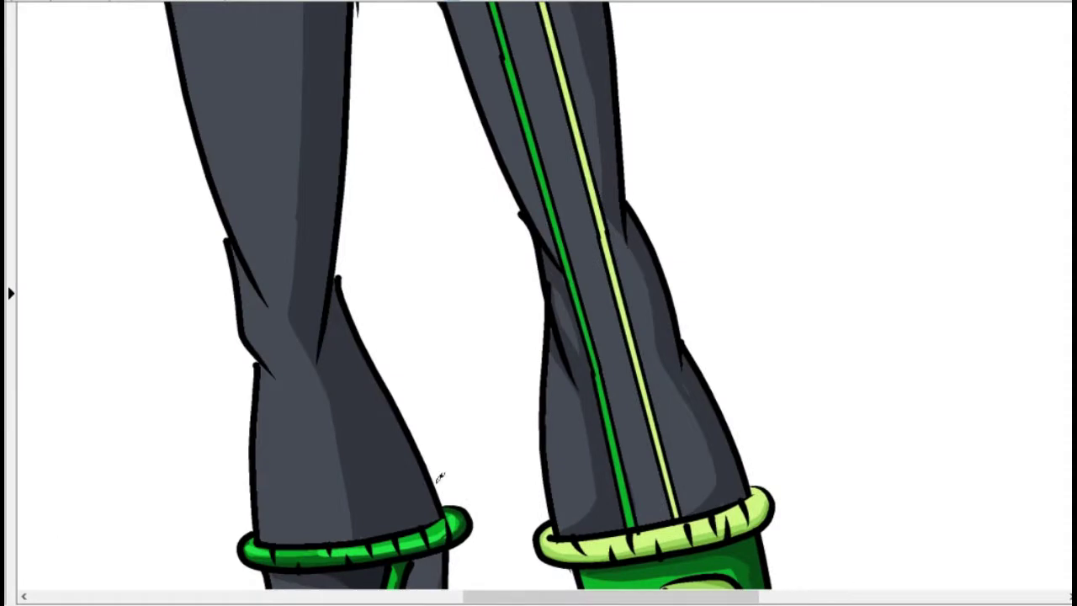
pyautogui.moveTo(366, 315)
pyautogui.mouseDown()
pyautogui.moveTo(342, 358)
pyautogui.moveTo(407, 432)
pyautogui.moveTo(420, 505)
pyautogui.mouseUp()
pyautogui.scroll(3, 395, 345)
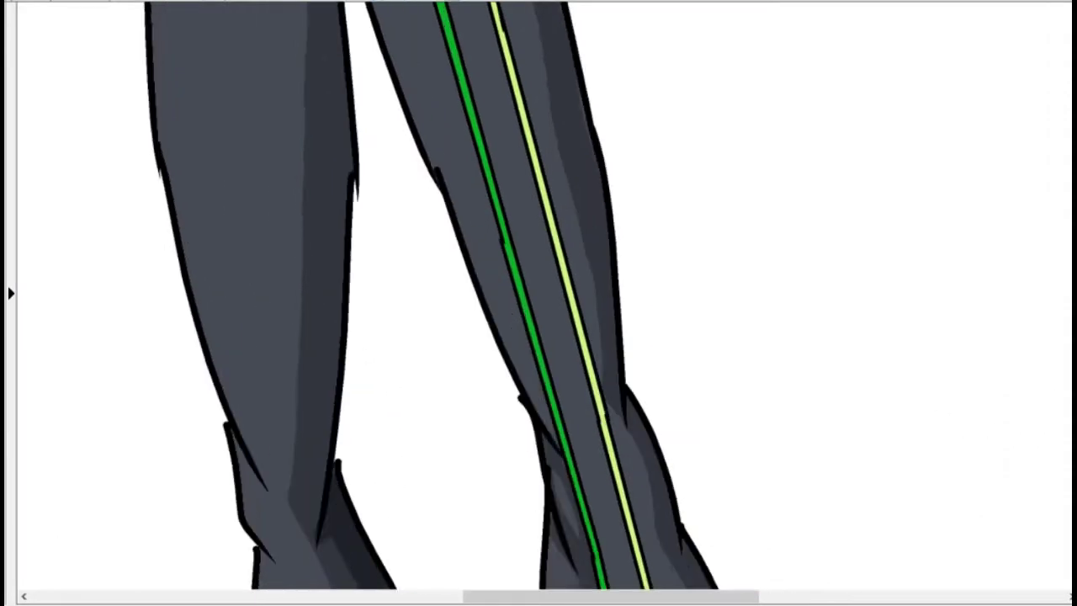
pyautogui.moveTo(350, 280)
pyautogui.mouseDown()
pyautogui.moveTo(336, 394)
pyautogui.moveTo(341, 168)
pyautogui.mouseUp()
pyautogui.scroll(3, 433, 288)
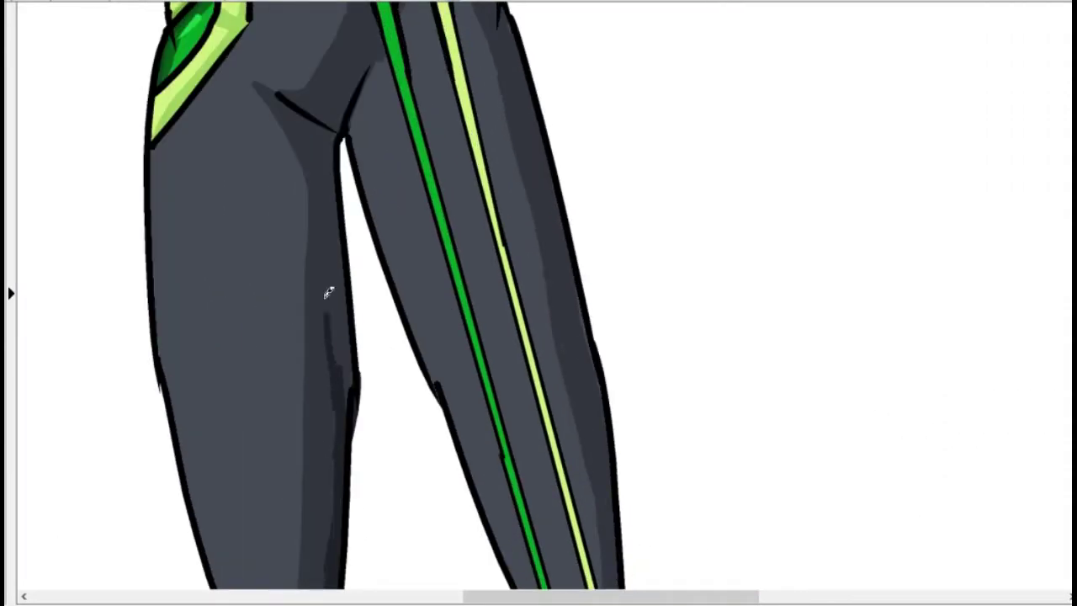
pyautogui.moveTo(329, 291)
pyautogui.mouseDown()
pyautogui.moveTo(345, 418)
pyautogui.moveTo(325, 136)
pyautogui.mouseUp()
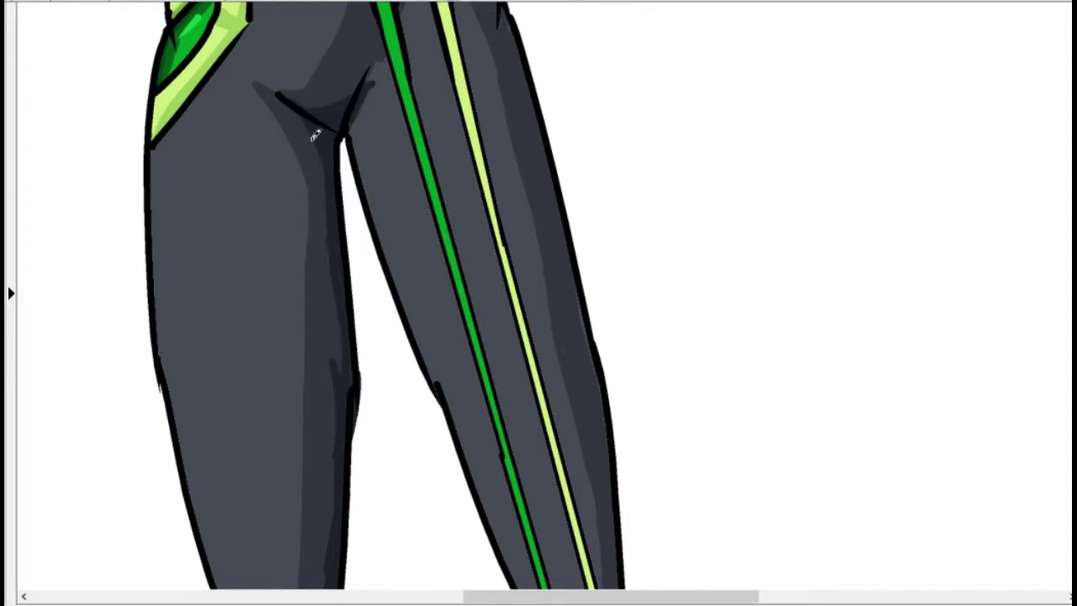
pyautogui.scroll(3, 1044, 307)
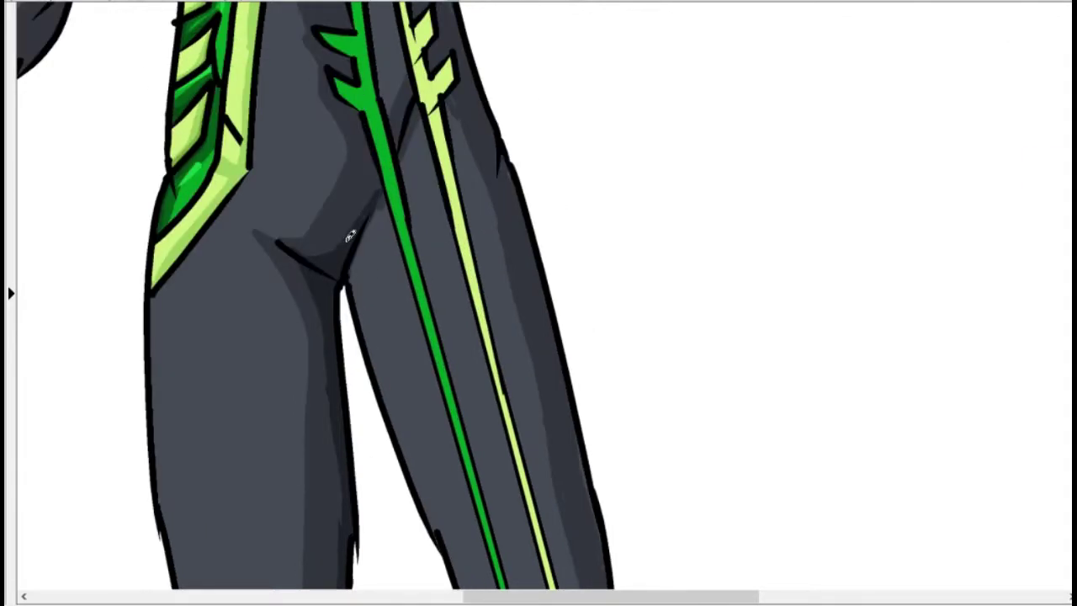
pyautogui.scroll(4, 981, 277)
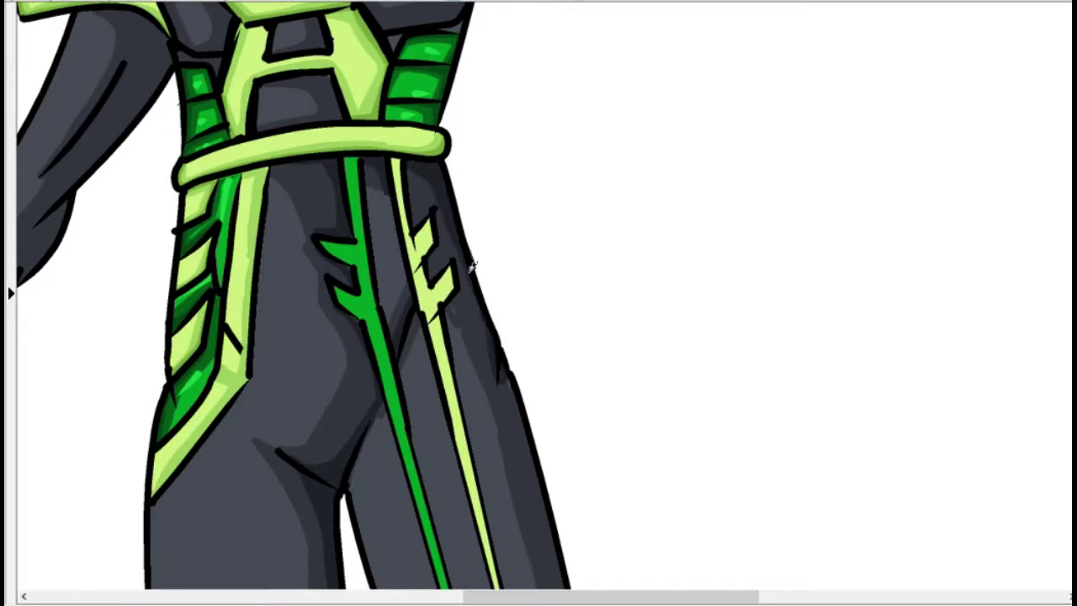
# Paint the deeper near-black shadow along the outer edge of the striped leg, from the hip down to the calf
pyautogui.scroll(-4, 1068, 326)
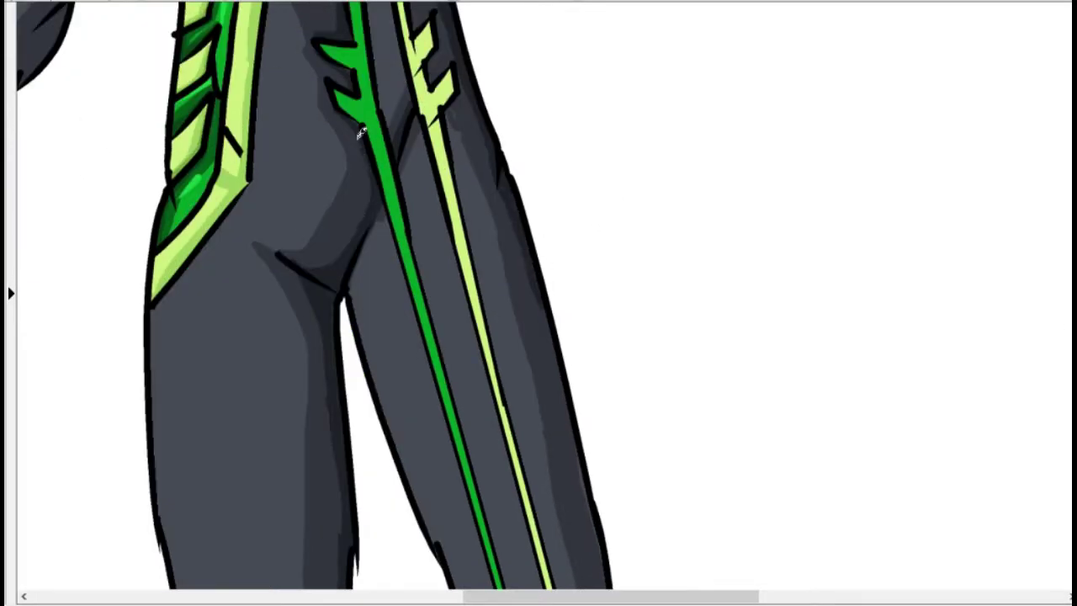
pyautogui.scroll(-4, 567, 247)
pyautogui.scroll(-4, 602, 167)
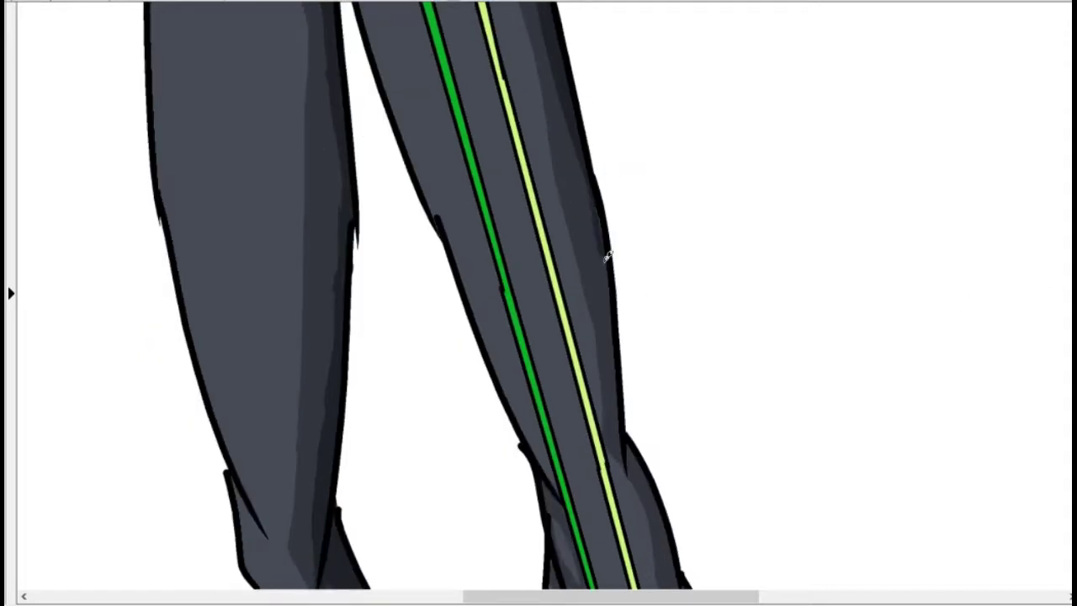
pyautogui.scroll(-4, 618, 269)
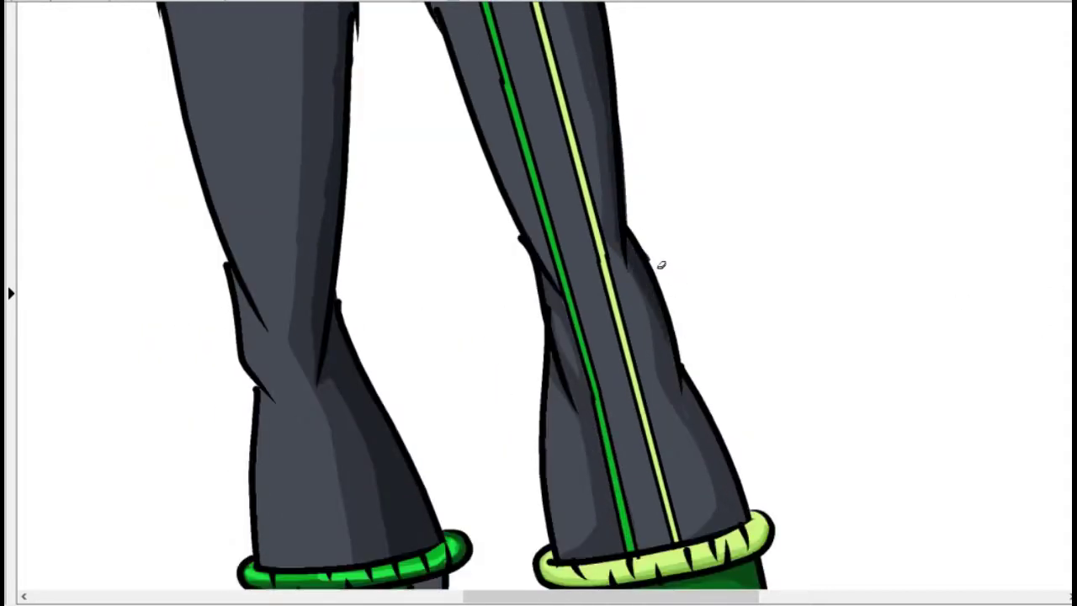
pyautogui.scroll(-4, 661, 265)
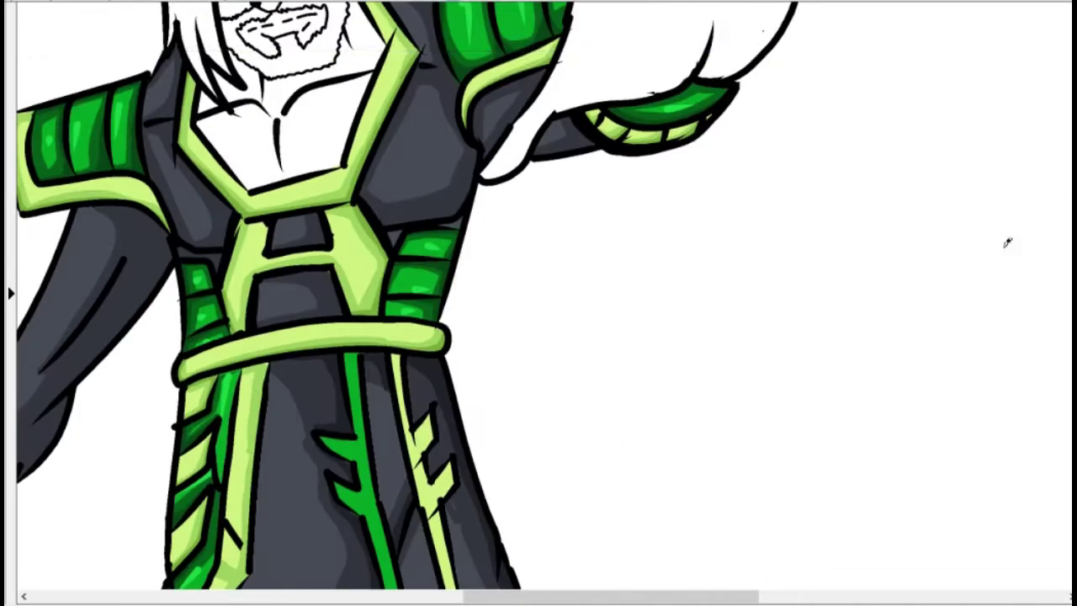
# Paint the deeper near-black shadow along the underside of the lowered arm's gray sleeve and around the gray abdomen panel
pyautogui.scroll(5, 149, 48)
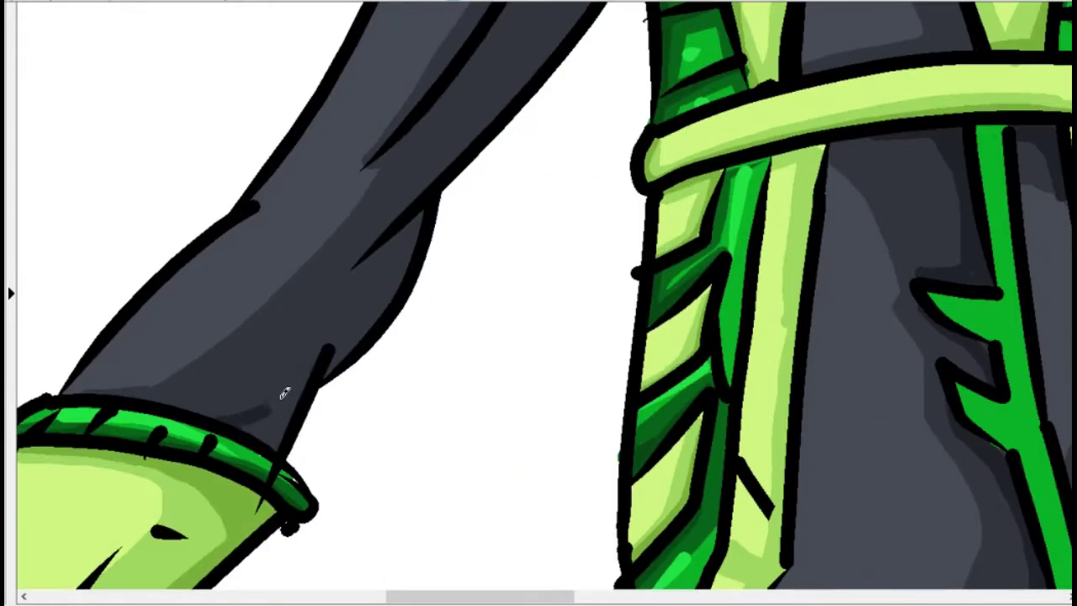
pyautogui.scroll(4, 123, 3)
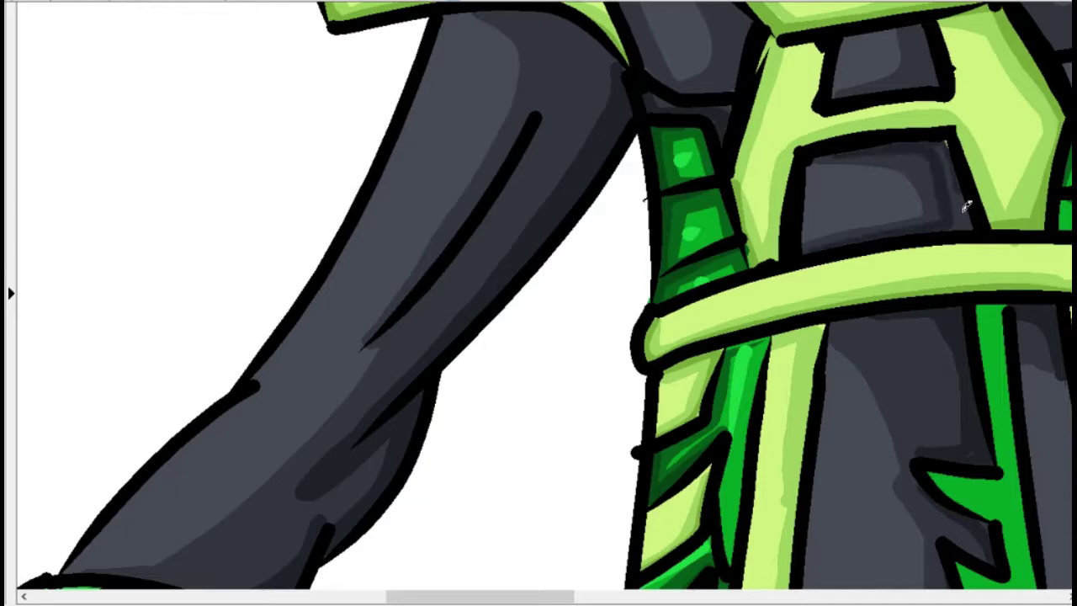
pyautogui.scroll(5, 644, 313)
pyautogui.moveTo(605, 354)
pyautogui.mouseDown()
pyautogui.moveTo(505, 256)
pyautogui.moveTo(589, 324)
pyautogui.mouseUp()
# Add jagged hatching to the dark shadow edges of the gray chest panels, the lowered sleeve and the trousers below the belt
pyautogui.hscroll(5, 784, 284)
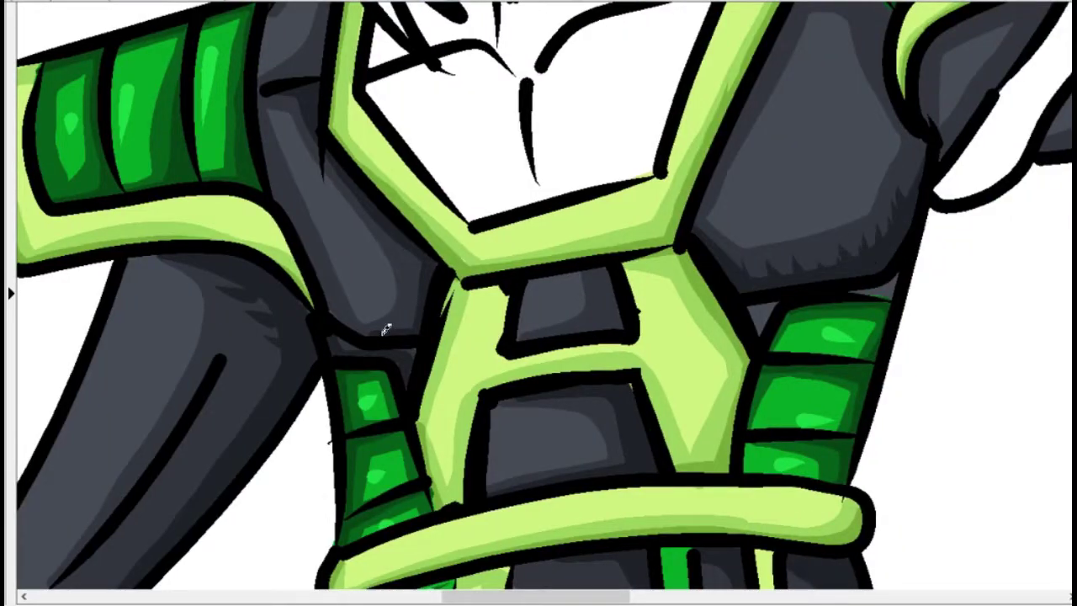
pyautogui.scroll(5, 181, 497)
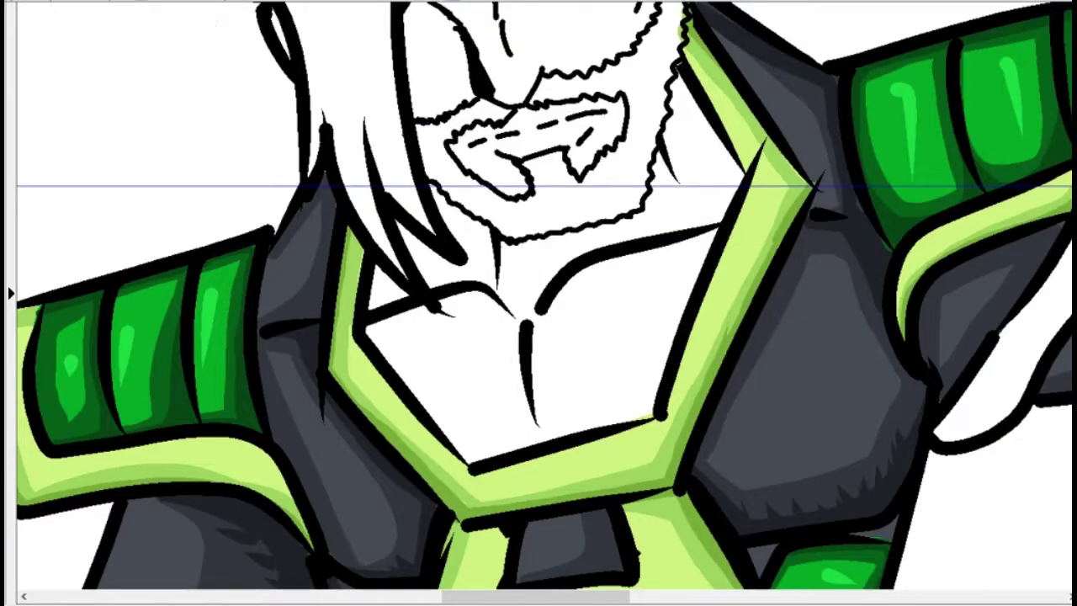
pyautogui.scroll(-5, 134, 487)
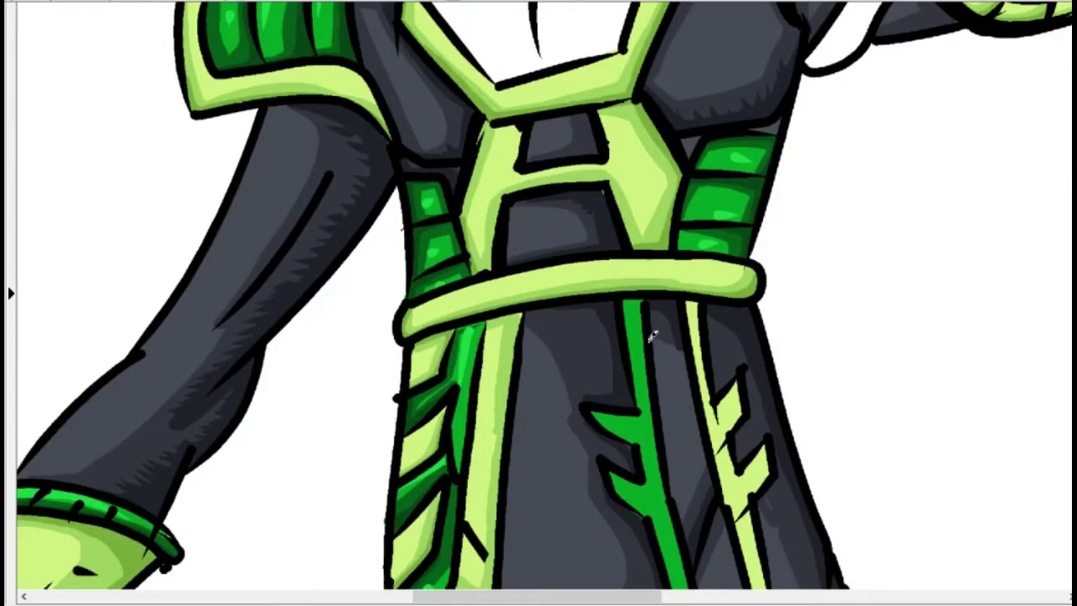
pyautogui.scroll(-6, 621, 283)
pyautogui.scroll(6, 648, 234)
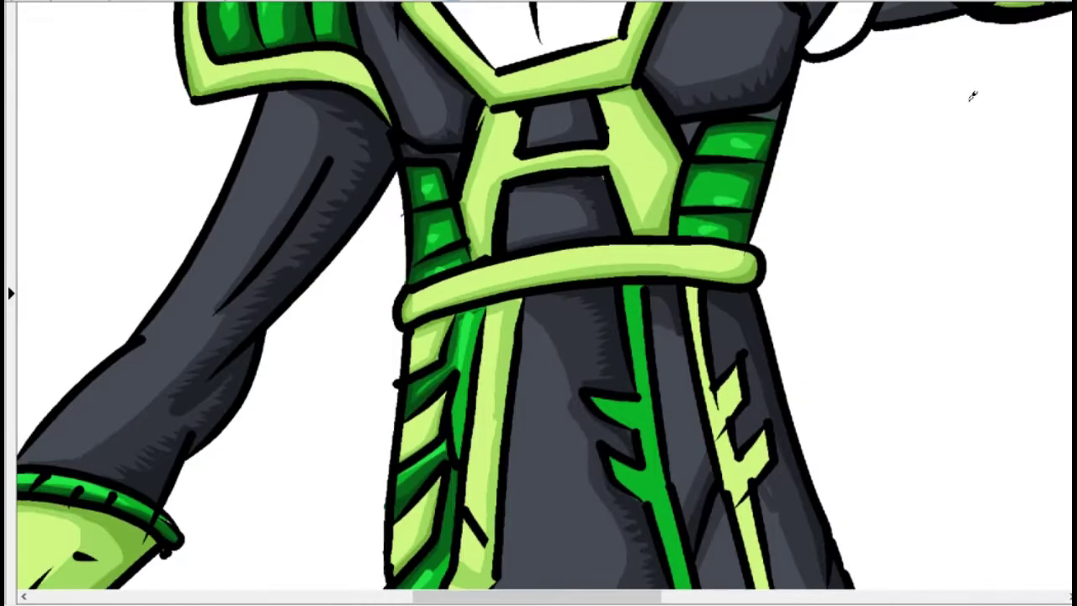
# Add jagged hatching along the inner shadow edge of the unstriped leg, from the flared calf up the thigh
pyautogui.scroll(-10, 644, 209)
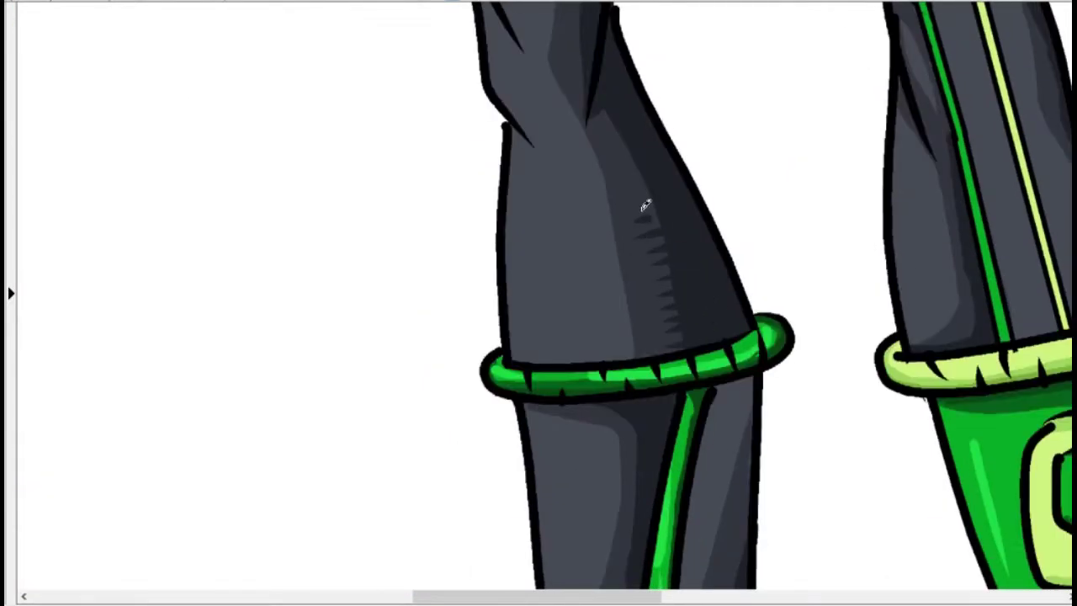
pyautogui.scroll(4, 584, 372)
pyautogui.scroll(4, 610, 128)
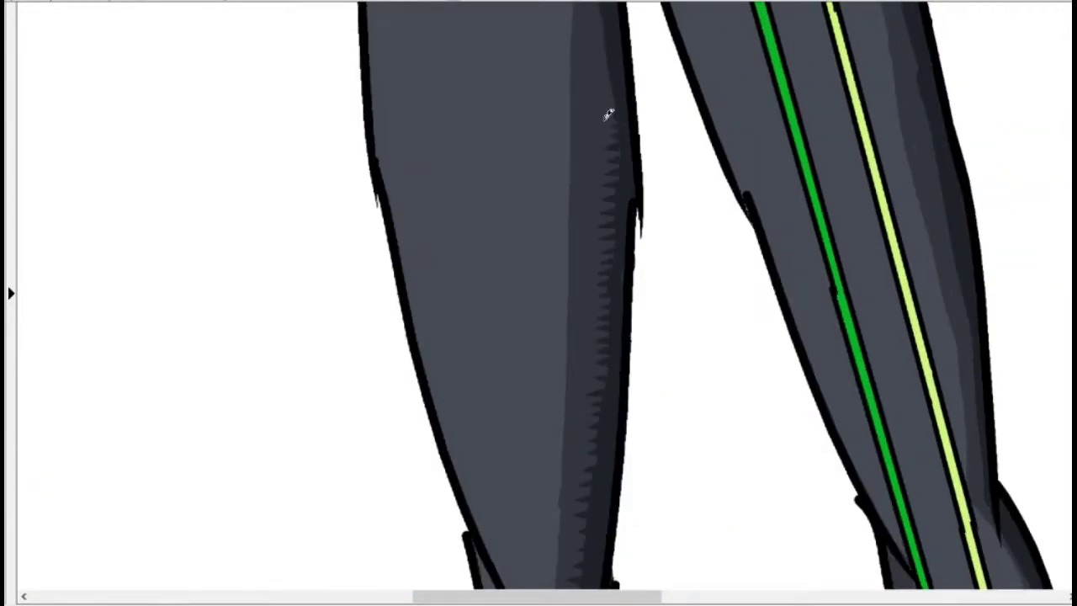
pyautogui.scroll(3, 608, 116)
# Add jagged hatching to the shadow edges on the gray shin, ankle and heel of the side-facing foot
pyautogui.scroll(-5, 191, 5)
pyautogui.scroll(5, 654, 305)
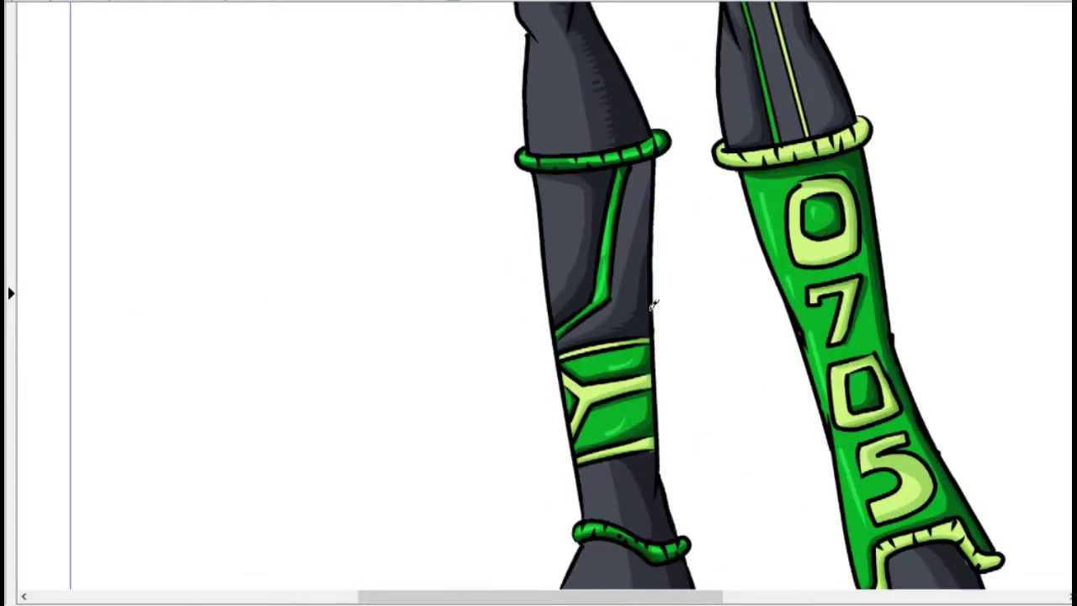
pyautogui.scroll(-3, 732, 208)
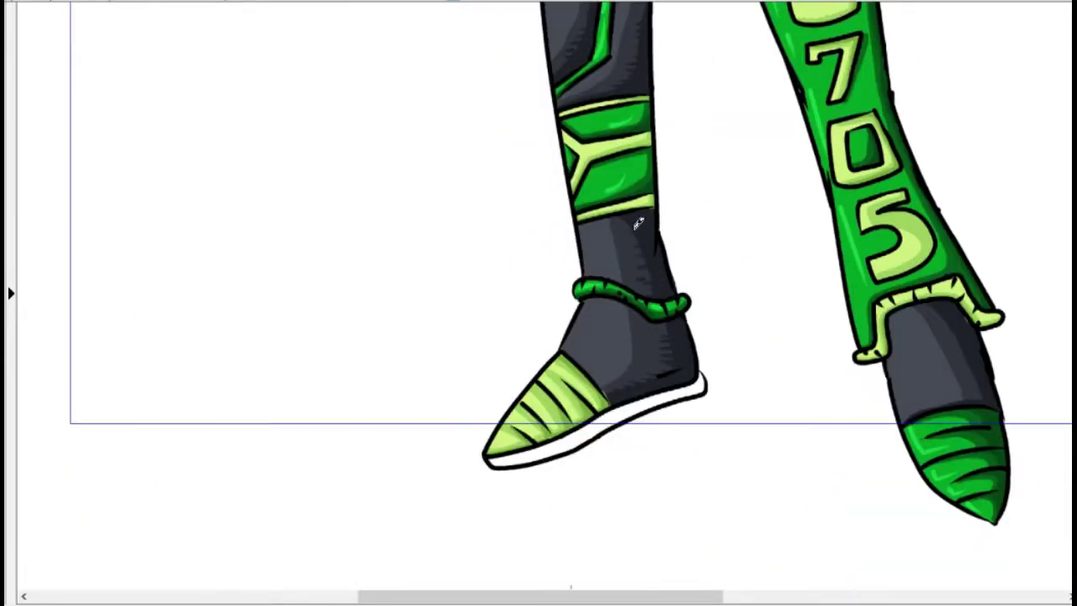
pyautogui.scroll(10, 930, 302)
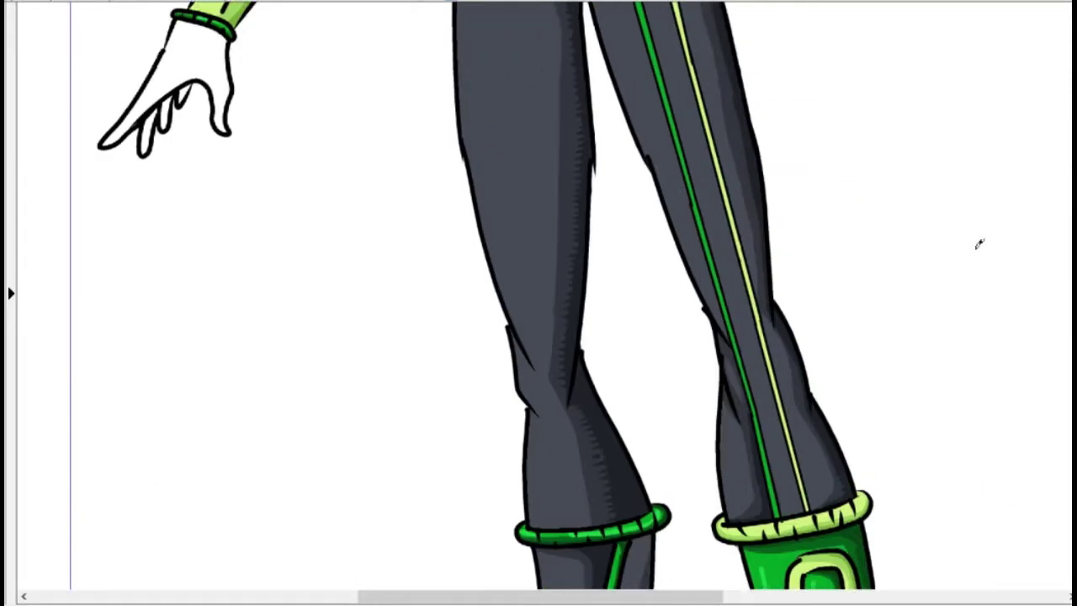
# Add jagged hatching to the gray shadows on the raised arm's shoulder, sleeve and collar area
pyautogui.scroll(10, 696, 77)
pyautogui.scroll(3, 757, 168)
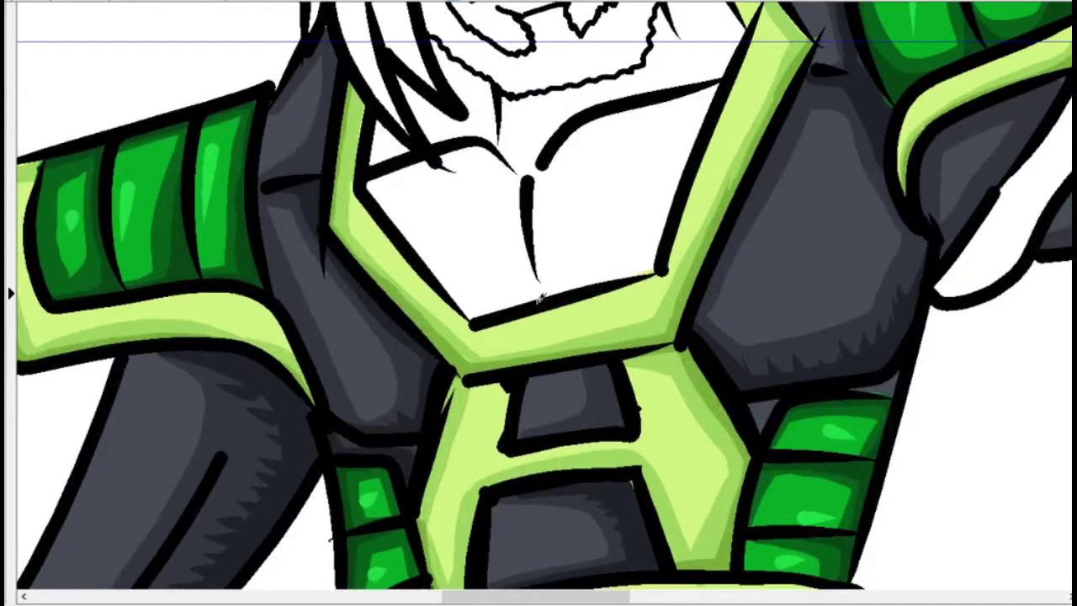
pyautogui.hscroll(5, 997, 236)
pyautogui.scroll(3, 997, 235)
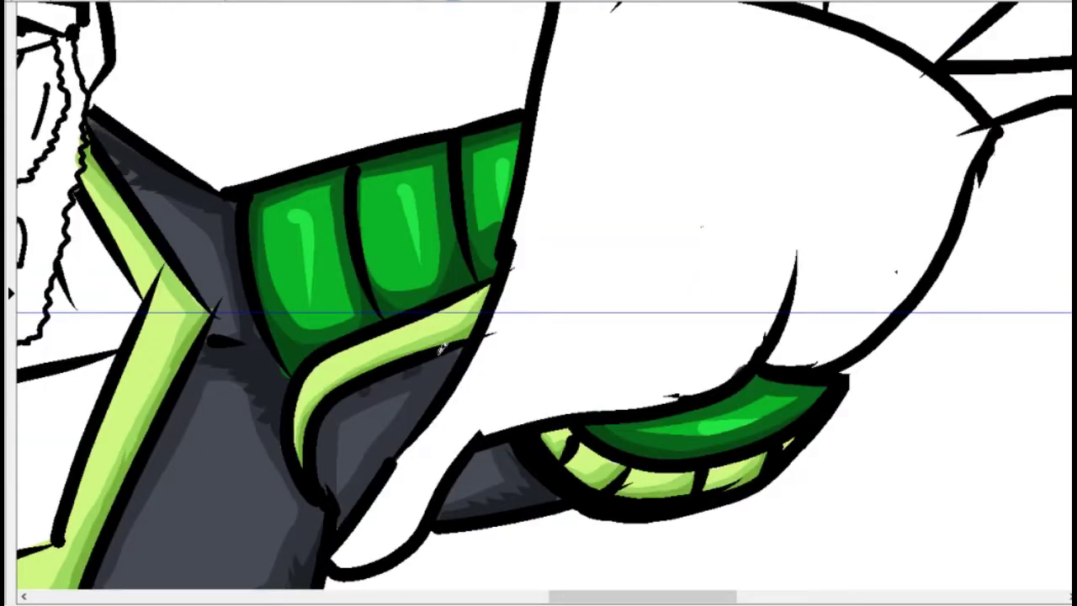
pyautogui.scroll(-5, 439, 348)
pyautogui.scroll(3, 758, 72)
pyautogui.scroll(-3, 757, 71)
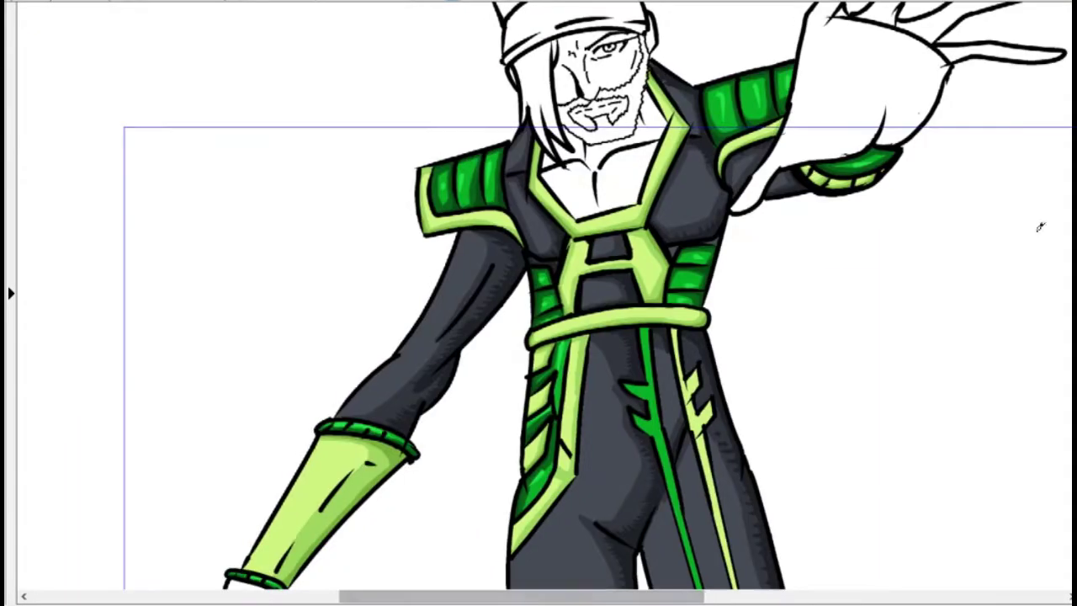
# Add jagged hatching to the light green shadow edges on the lowered forearm guard, shoulder trim and collar
pyautogui.scroll(5, 291, 501)
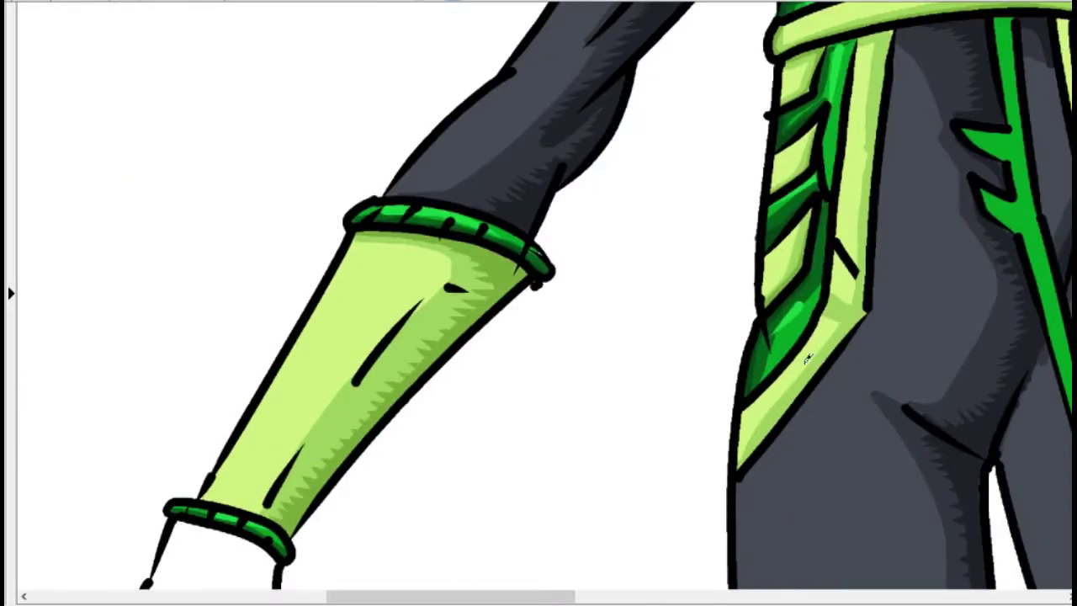
pyautogui.scroll(5, 806, 358)
pyautogui.hscroll(5, 539, 303)
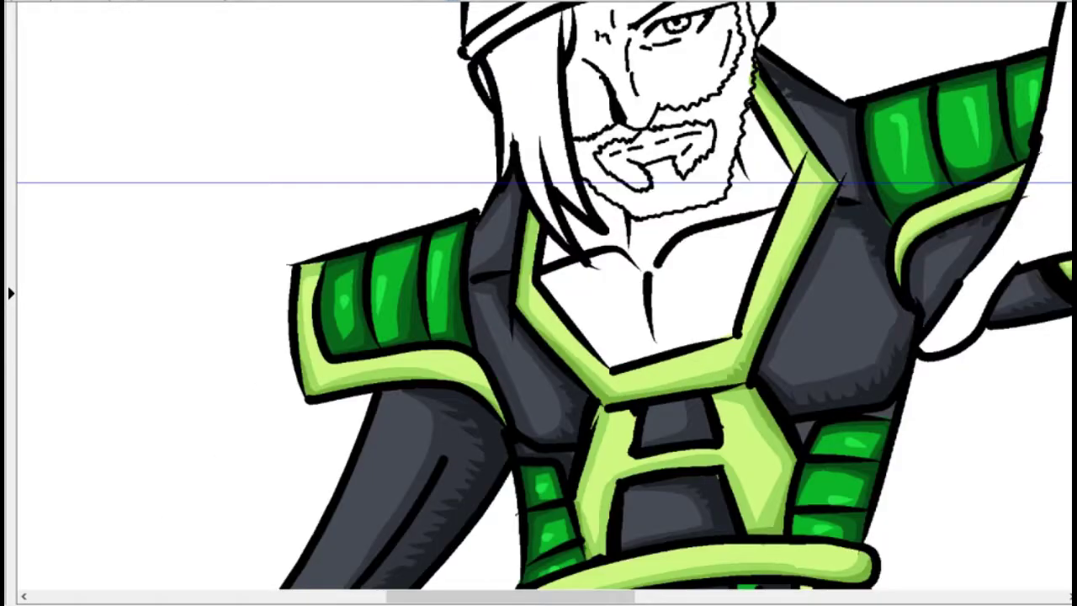
# Choose a pale cream color (R 247, G 247, B 209) and paint highlights on the light green collar and shoulder trim
pyautogui.click(1058, 116)
pyautogui.press('Escape')
pyautogui.click(1058, 116)
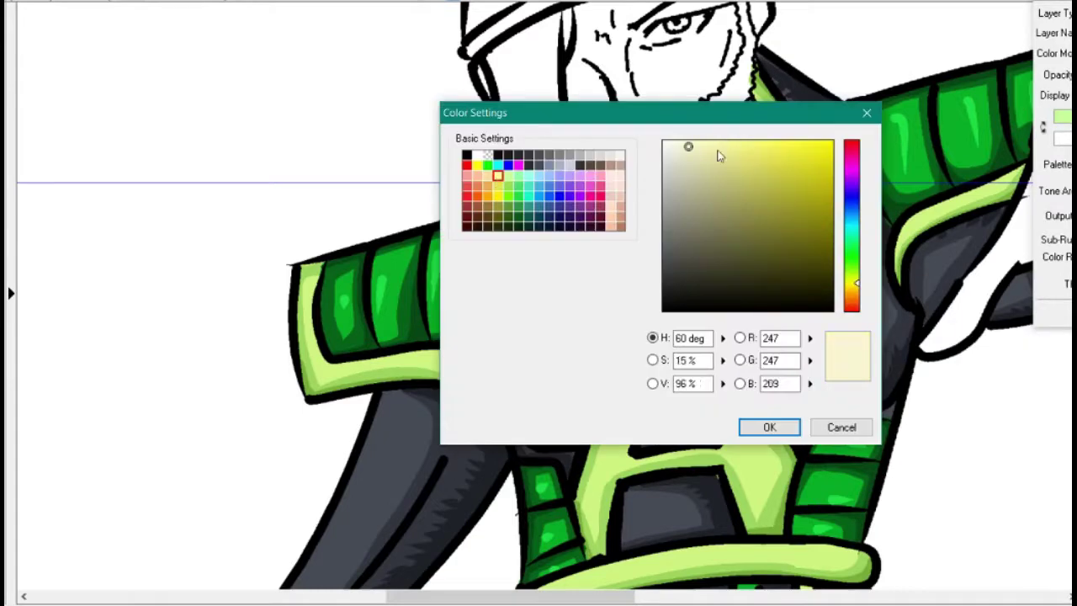
pyautogui.press('Escape')
pyautogui.scroll(3, 538, 303)
pyautogui.rightClick(54, 2)
pyautogui.press('Escape')
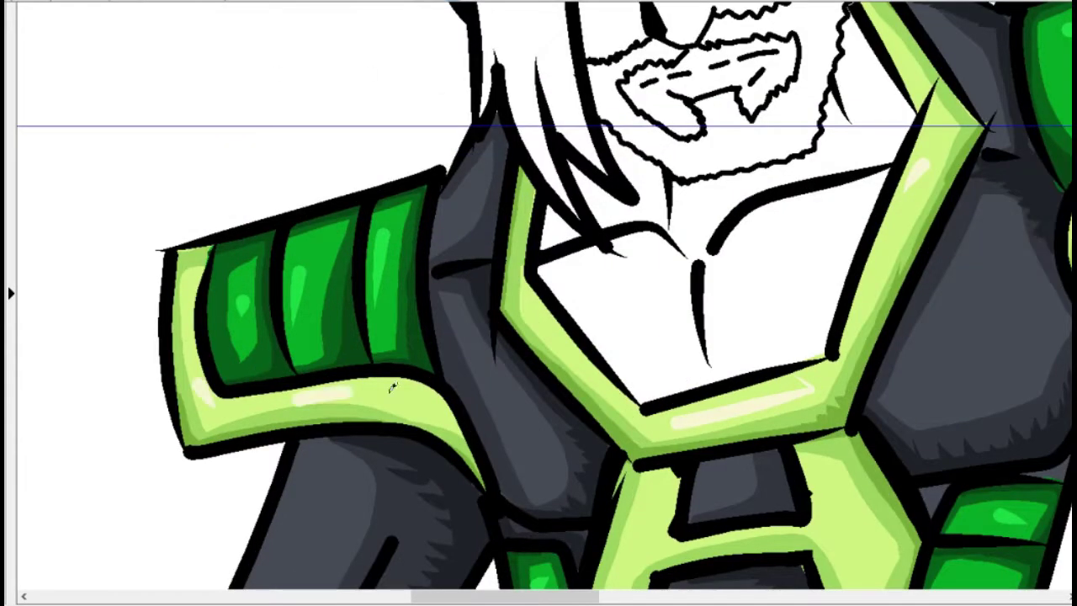
# Paint pale cream highlights with hatch marks on the light green H-shaped abdomen piece and the belt
pyautogui.scroll(-5, 582, 243)
pyautogui.rightClick(582, 242)
pyautogui.press('Escape')
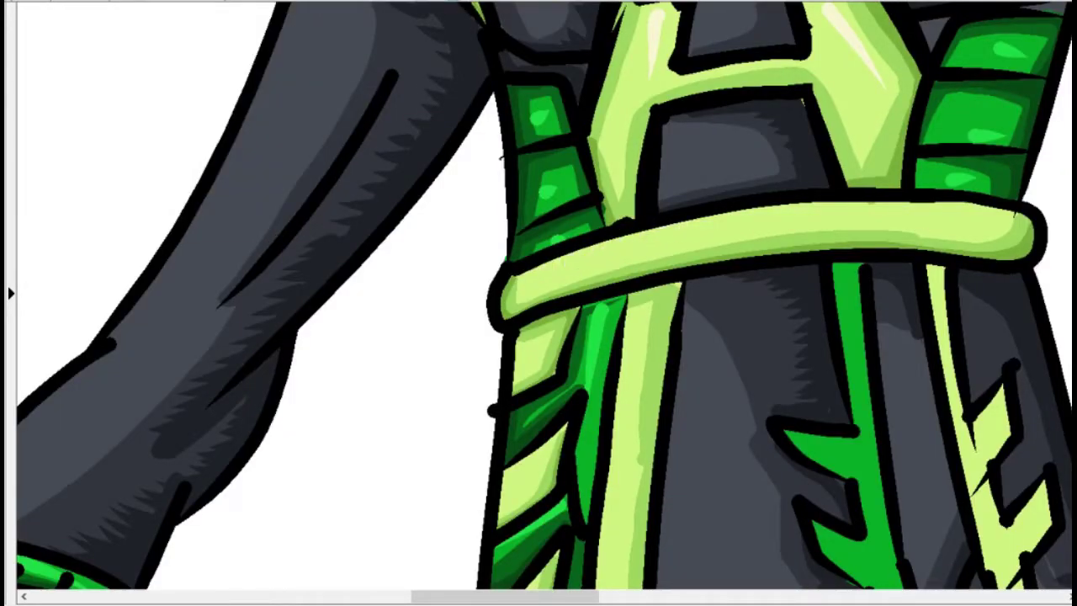
pyautogui.scroll(3, 664, 223)
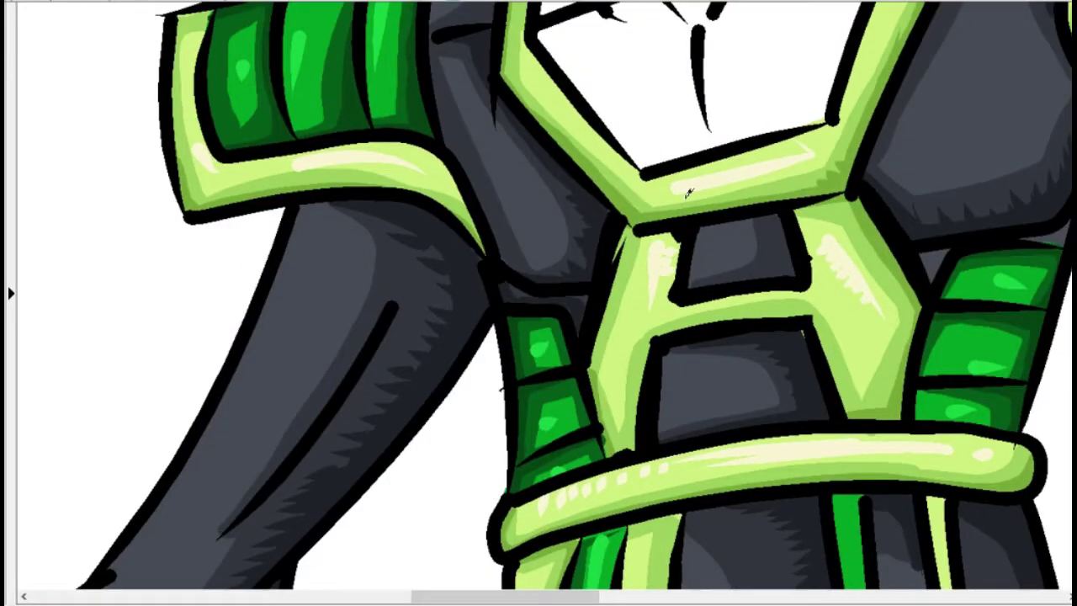
# Paint pale cream highlights on the side-facing shoe's light green toe bands and the other boot's light green frill
pyautogui.hscroll(5, 688, 192)
pyautogui.scroll(4, 688, 192)
pyautogui.scroll(-15, 371, 208)
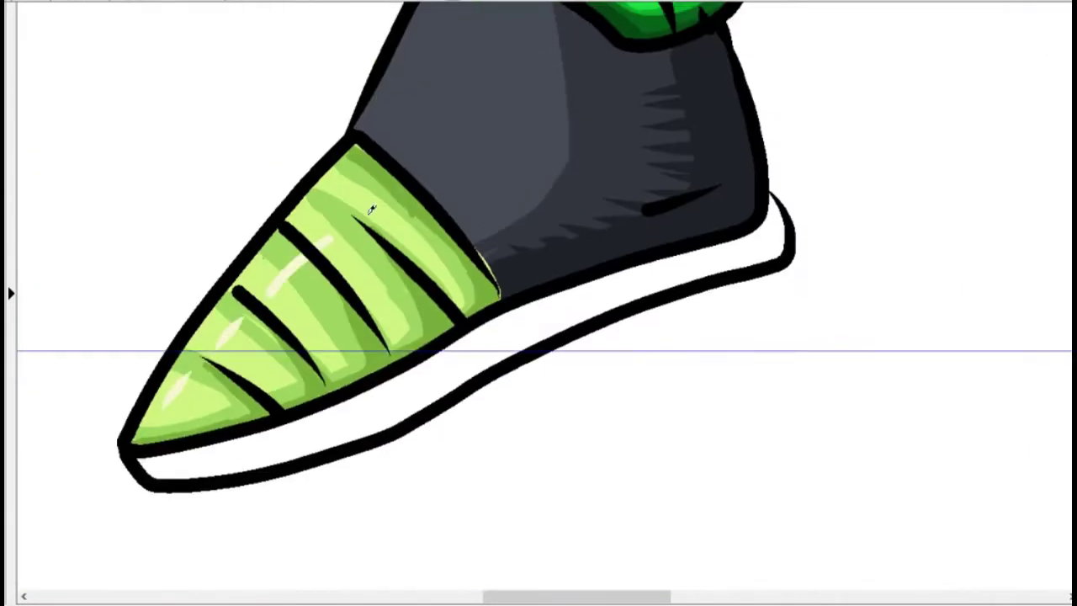
pyautogui.hscroll(3, 705, 328)
pyautogui.scroll(8, 705, 328)
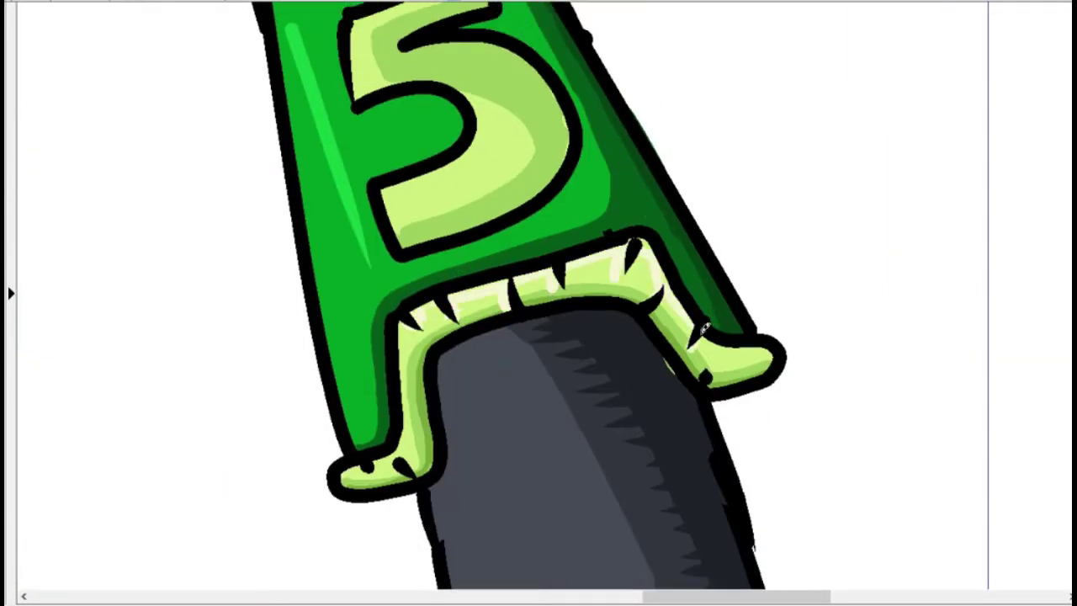
# Paint pale cream highlights on the boot's light green numerals and the light green trim of the raised arm
pyautogui.scroll(10, 705, 328)
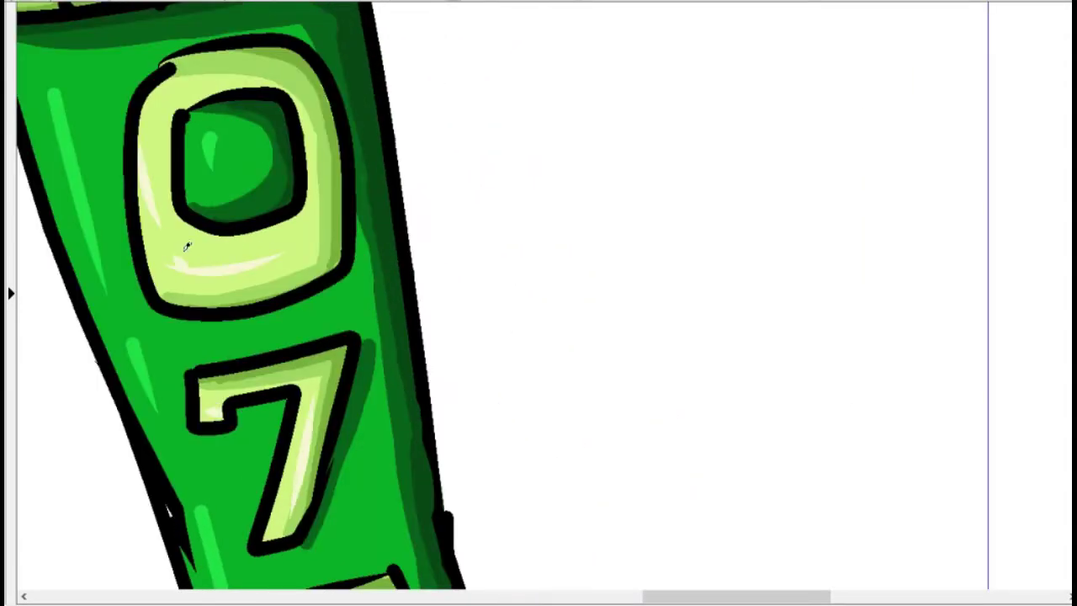
pyautogui.scroll(5, 595, 427)
pyautogui.hscroll(-3, 596, 427)
pyautogui.scroll(10, 596, 427)
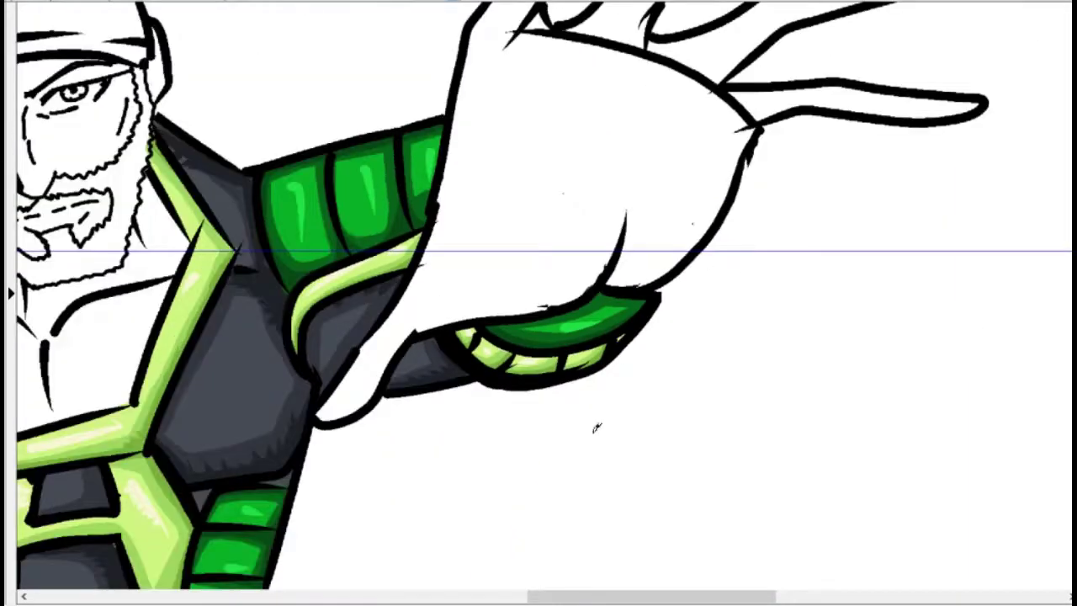
# Paint pale cream highlight streaks on the lowered arm's light green forearm guard
pyautogui.hscroll(-5, 595, 428)
pyautogui.scroll(-3, 315, 53)
pyautogui.scroll(3, 208, 398)
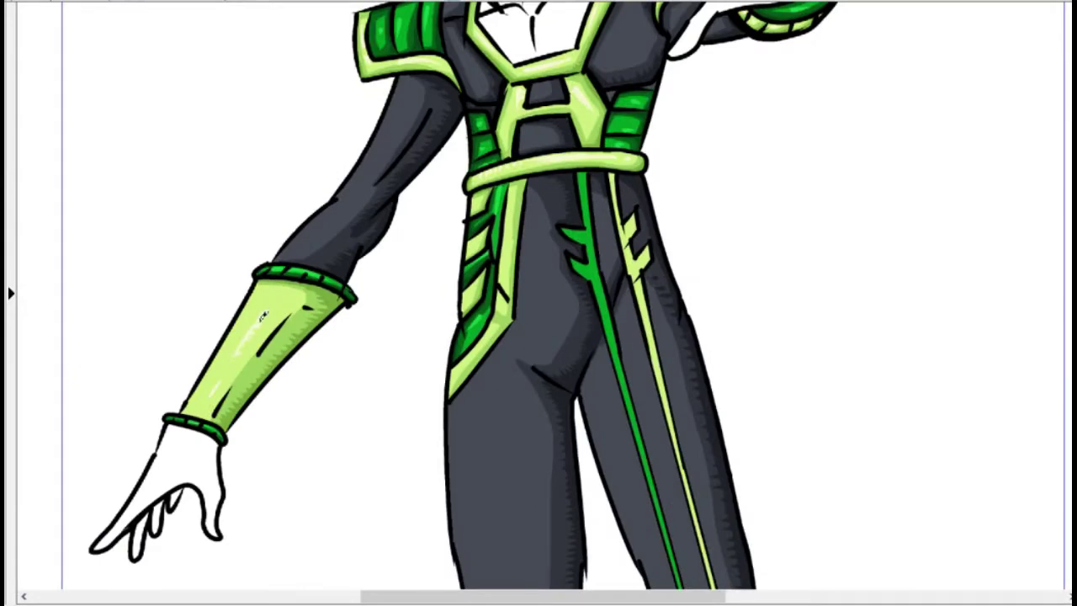
# Paint thin blue-gray highlight streaks and dots on the dark gray parts of the boot and trouser legs
pyautogui.scroll(2, 407, 107)
pyautogui.scroll(-3, 455, 310)
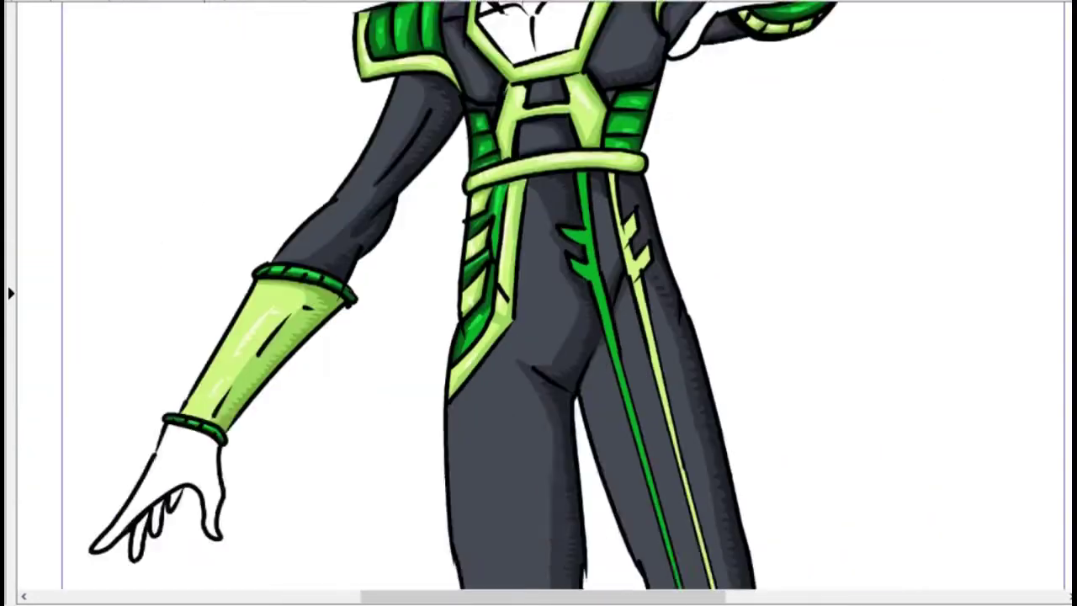
pyautogui.scroll(3, 860, 95)
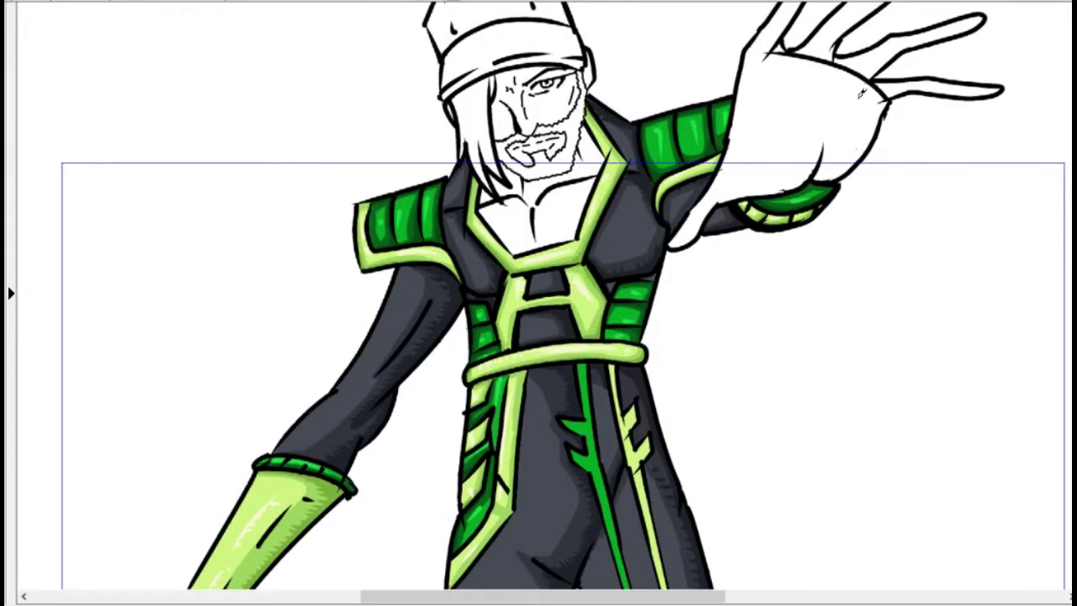
pyautogui.scroll(-5, 861, 95)
pyautogui.scroll(2, 861, 95)
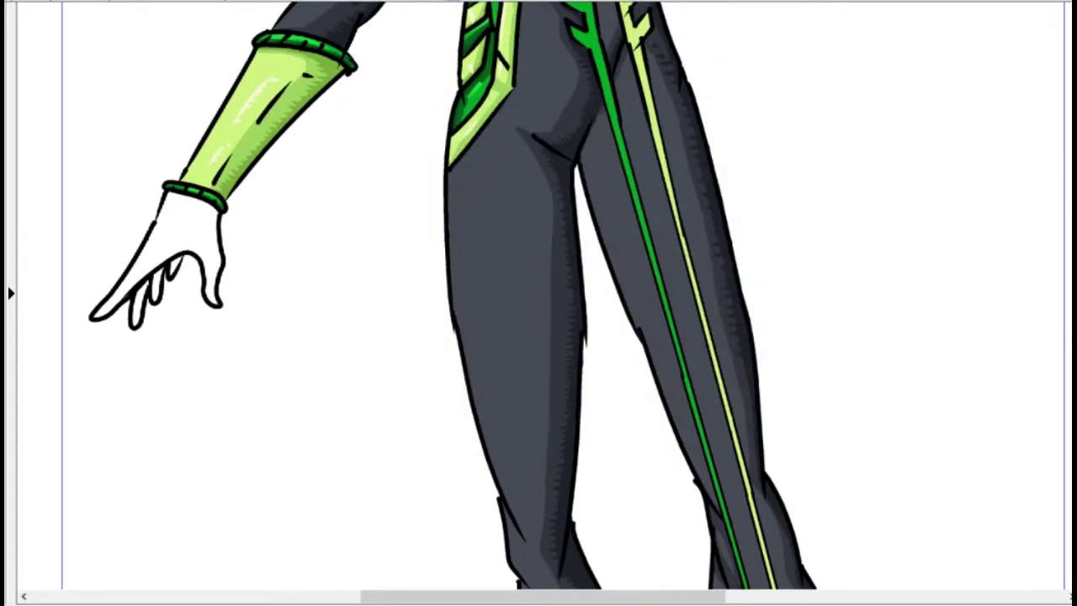
pyautogui.scroll(-4, 538, 302)
pyautogui.scroll(-3, 555, 183)
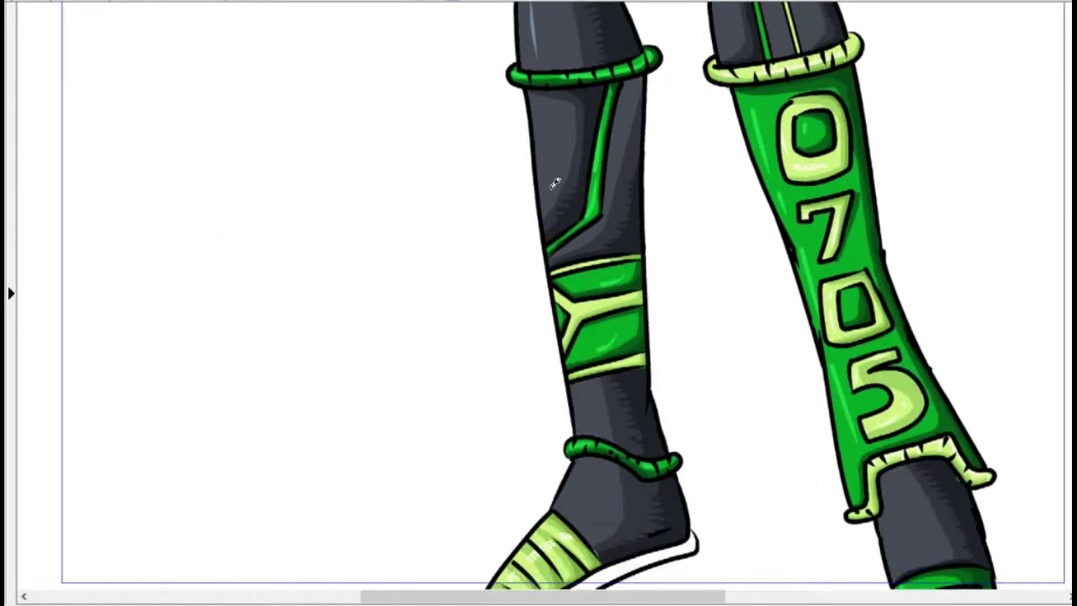
pyautogui.scroll(-2, 578, 412)
pyautogui.scroll(6, 810, 418)
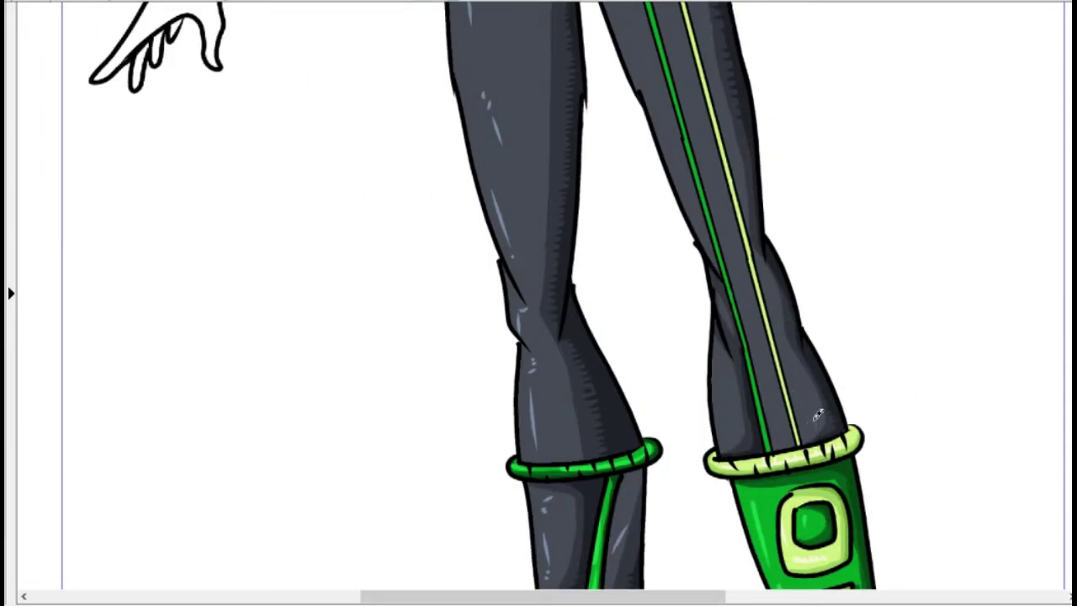
# Paint blue-gray highlight streaks and dots on the dark gray thighs, abdomen, chest and sleeves
pyautogui.scroll(5, 817, 414)
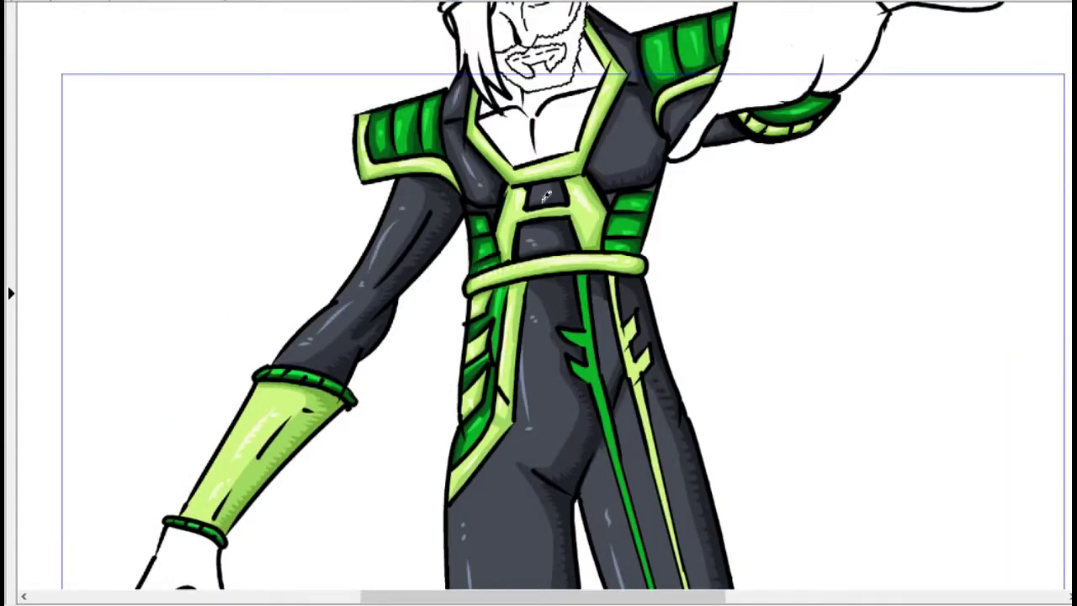
pyautogui.scroll(-5, 1019, 163)
pyautogui.scroll(3, 562, 581)
pyautogui.scroll(3, 701, 337)
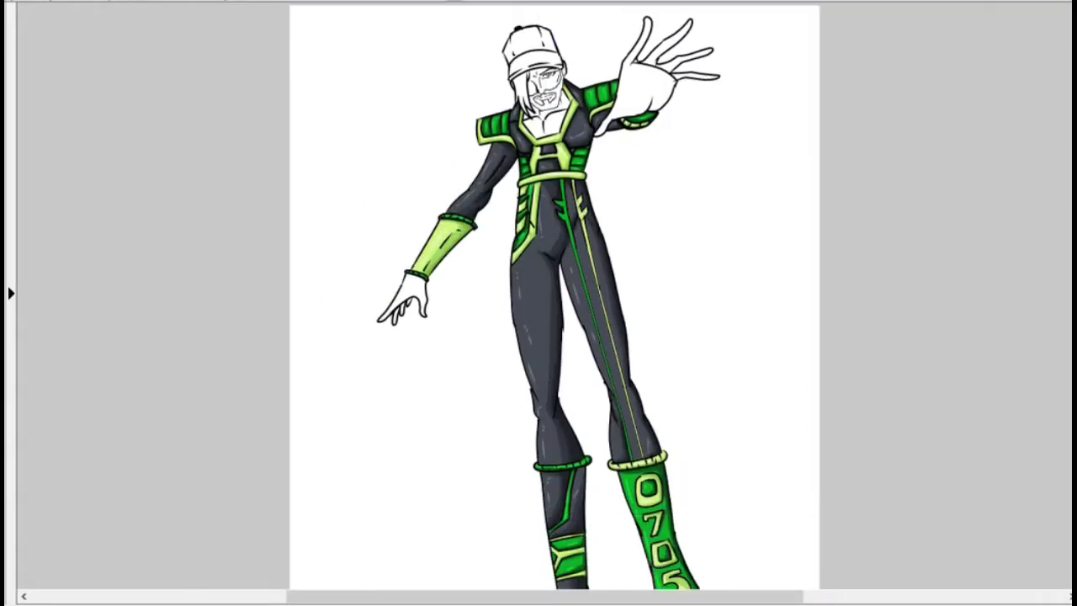
pyautogui.scroll(2, 700, 305)
pyautogui.scroll(3, 539, 303)
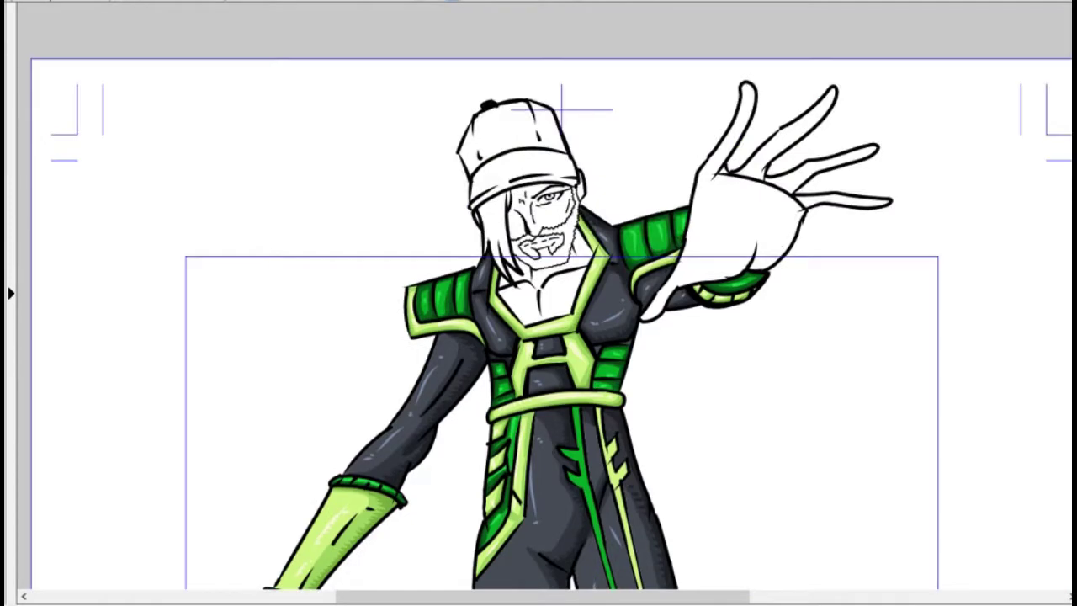
# Fill the bare chest and neck with a pale peach skin color
pyautogui.click(985, 152)
pyautogui.click(770, 427)
pyautogui.scroll(3, 539, 303)
pyautogui.moveTo(437, 295)
pyautogui.mouseDown()
pyautogui.moveTo(488, 366)
pyautogui.moveTo(614, 337)
pyautogui.mouseUp()
pyautogui.moveTo(469, 231)
pyautogui.mouseDown()
pyautogui.moveTo(493, 241)
pyautogui.moveTo(612, 202)
pyautogui.moveTo(627, 127)
pyautogui.moveTo(661, 168)
pyautogui.mouseUp()
pyautogui.click(514, 316)
pyautogui.scroll(-3, 515, 316)
# Select the raised hand and the lowered hand with their fingers and fill them with the pale peach skin color
pyautogui.click(937, 144)
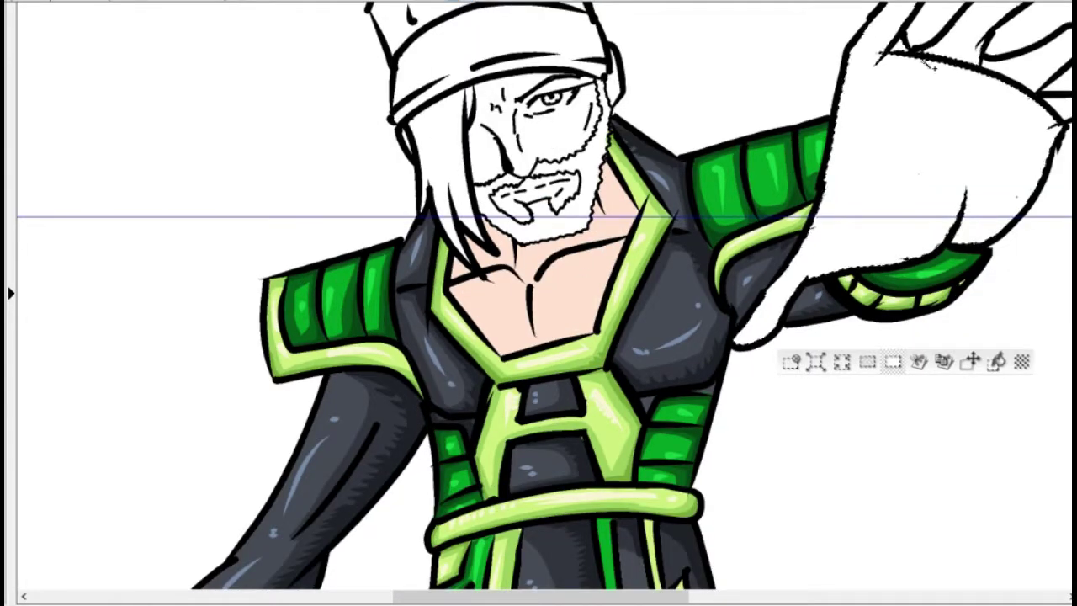
pyautogui.click(937, 168)
pyautogui.scroll(3, 539, 303)
pyautogui.scroll(-3, 539, 302)
pyautogui.scroll(3, 336, 385)
pyautogui.click(337, 385)
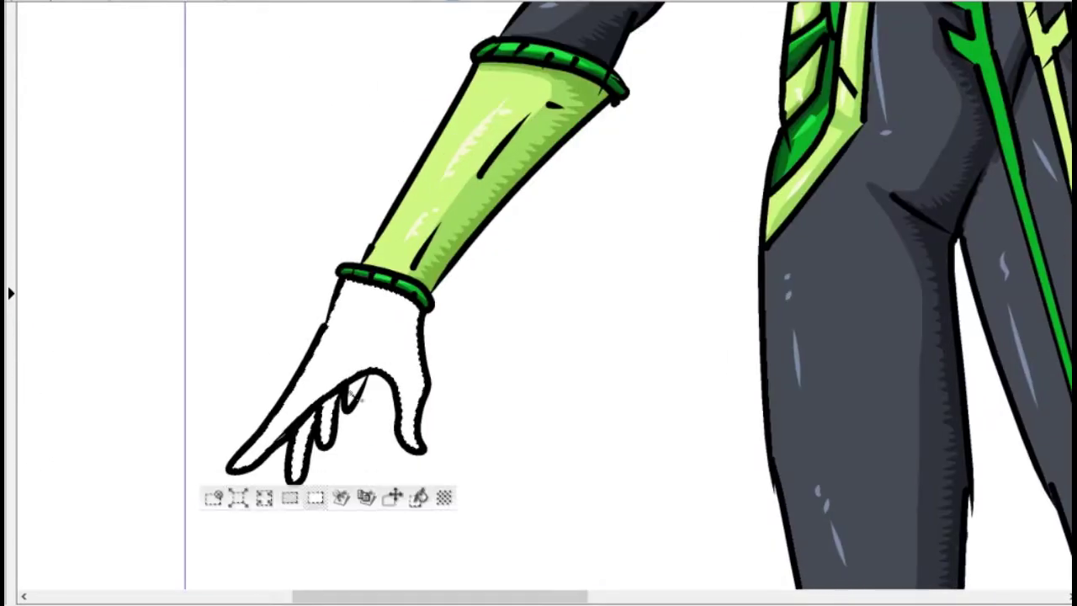
pyautogui.click(337, 395)
# Fill the face, lips and ears with the pale peach skin color and clear the selection
pyautogui.scroll(-3, 233, 501)
pyautogui.scroll(5, 240, 84)
pyautogui.scroll(5, 552, 120)
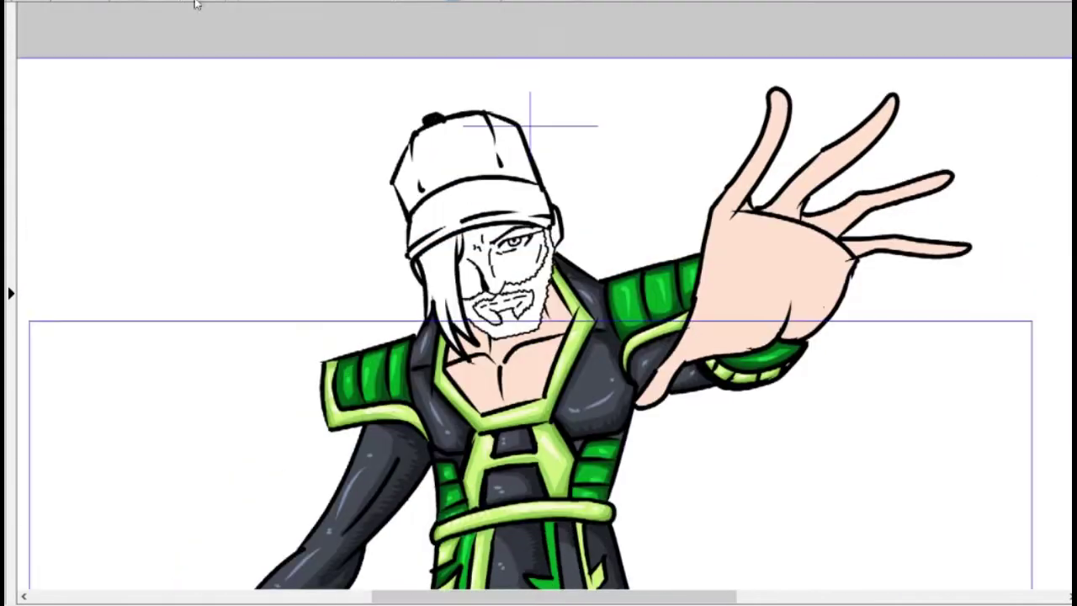
pyautogui.click(446, 212)
pyautogui.click(504, 322)
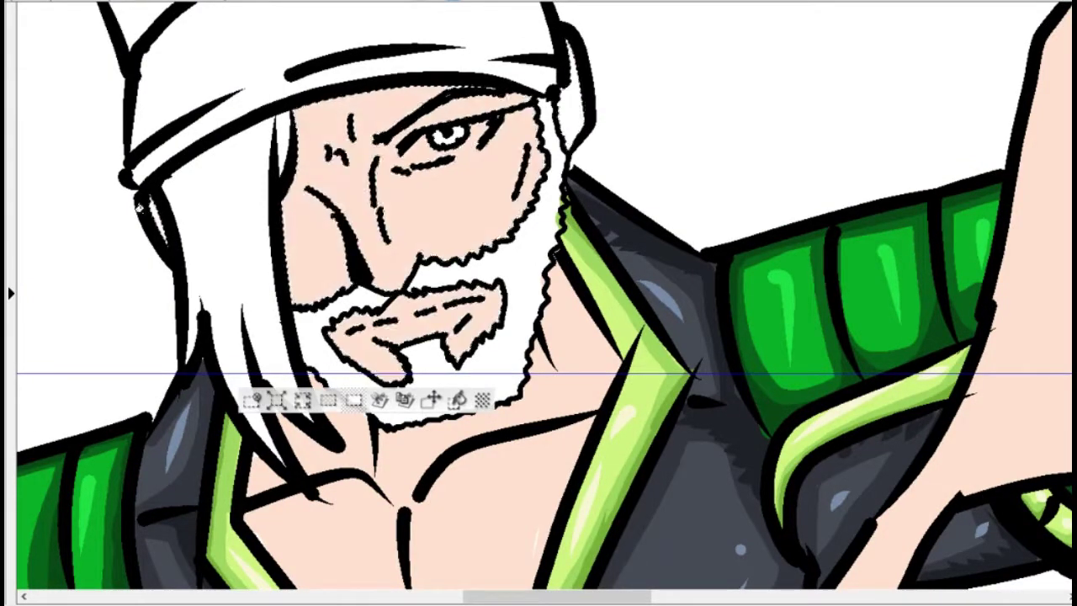
pyautogui.hotkey('ctrl', 'd')
pyautogui.scroll(-5, 800, 76)
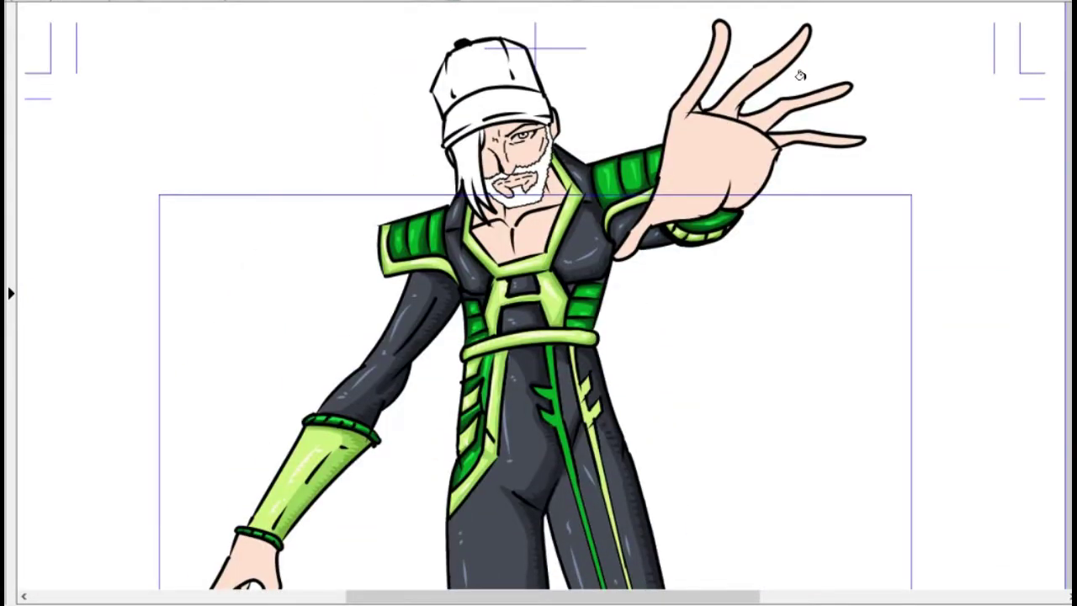
# Paint a first layer of slightly darker pinkish skin shadow along the edges of the chest and neck
pyautogui.click(1052, 113)
pyautogui.click(770, 201)
pyautogui.click(767, 426)
pyautogui.scroll(5, 505, 252)
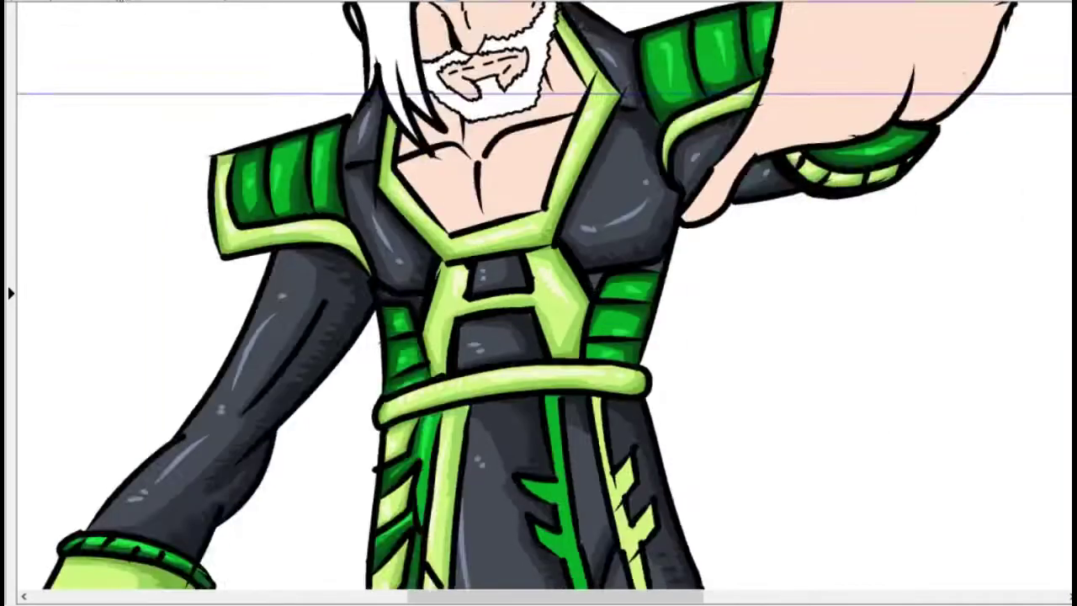
pyautogui.moveTo(263, 212)
pyautogui.mouseDown()
pyautogui.moveTo(332, 304)
pyautogui.moveTo(336, 174)
pyautogui.moveTo(349, 160)
pyautogui.moveTo(402, 271)
pyautogui.moveTo(609, 87)
pyautogui.moveTo(543, 277)
pyautogui.mouseUp()
pyautogui.moveTo(595, 100); pyautogui.dragTo(421, 299)
pyautogui.moveTo(530, 267); pyautogui.dragTo(551, 135)
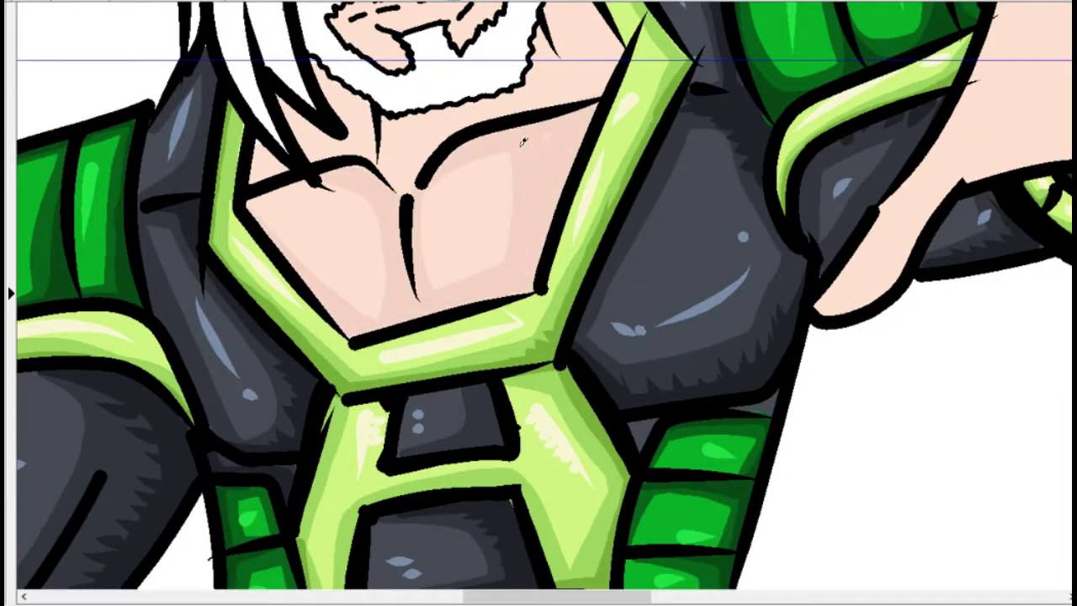
pyautogui.scroll(3, 412, 381)
pyautogui.moveTo(543, 206); pyautogui.dragTo(468, 312)
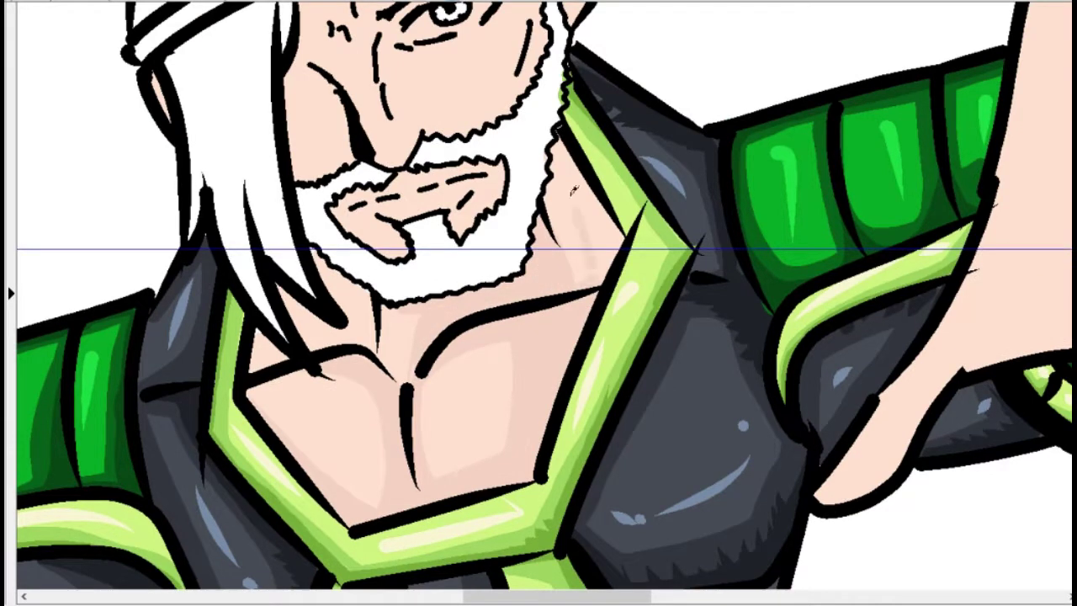
pyautogui.moveTo(573, 192); pyautogui.dragTo(623, 238)
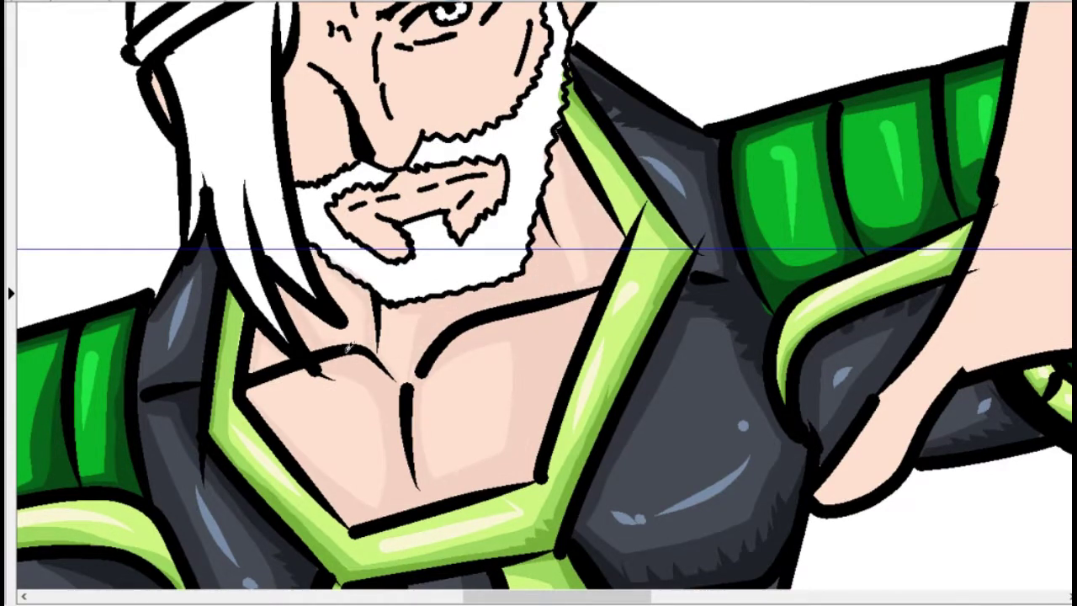
# Paint the pinkish skin shadow on the face beside the hair and nose, under the cap and around the eye
pyautogui.scroll(3, 346, 348)
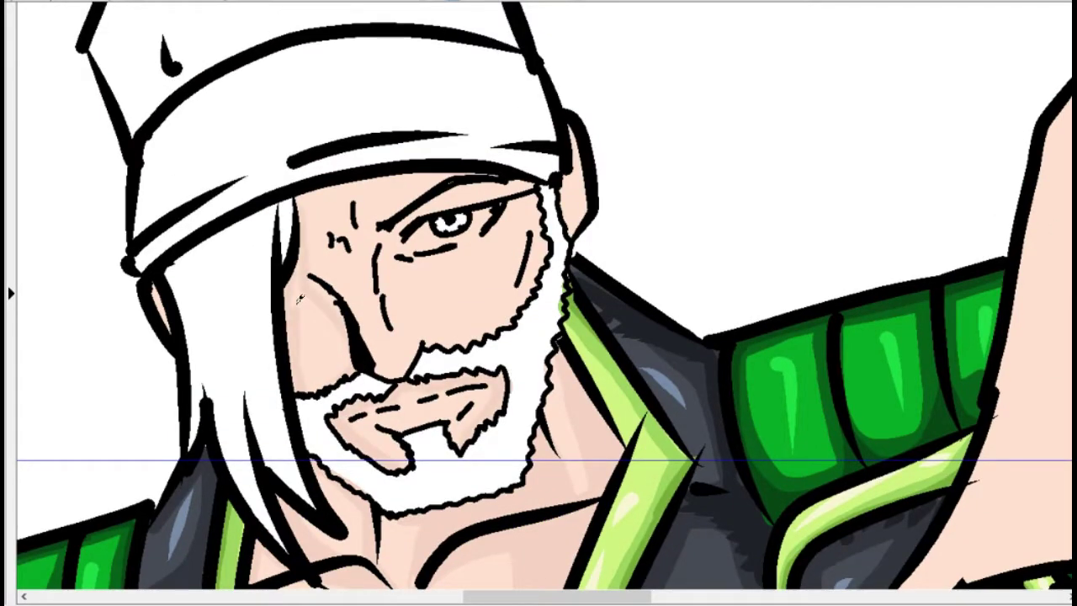
pyautogui.moveTo(299, 298)
pyautogui.mouseDown()
pyautogui.moveTo(344, 313)
pyautogui.moveTo(314, 381)
pyautogui.mouseUp()
pyautogui.moveTo(391, 305); pyautogui.dragTo(327, 195)
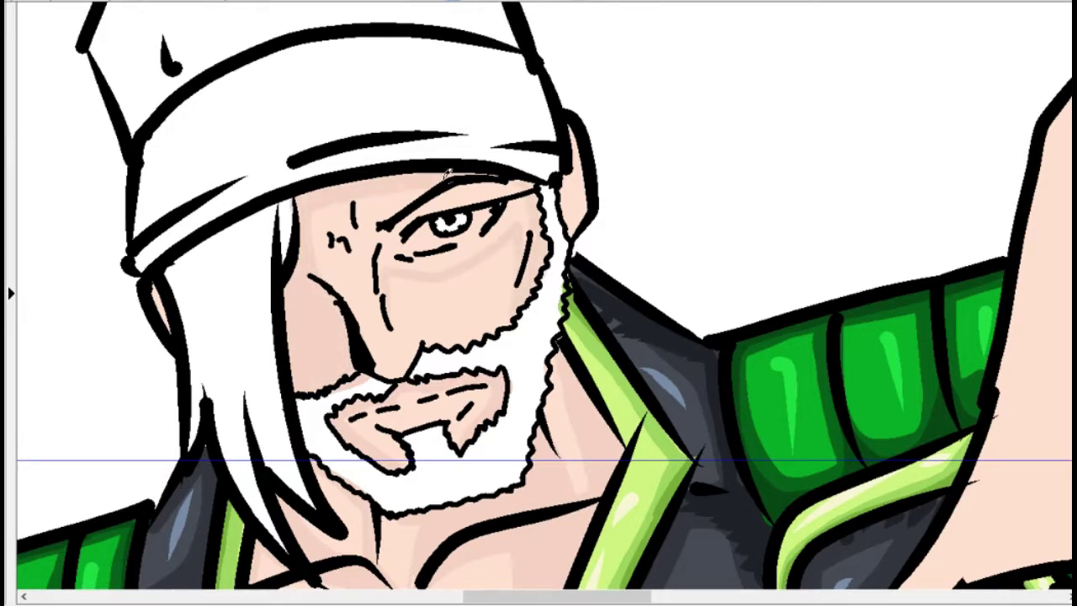
pyautogui.moveTo(424, 267)
pyautogui.mouseDown()
pyautogui.moveTo(394, 318)
pyautogui.moveTo(395, 350)
pyautogui.moveTo(324, 247)
pyautogui.moveTo(372, 260)
pyautogui.mouseUp()
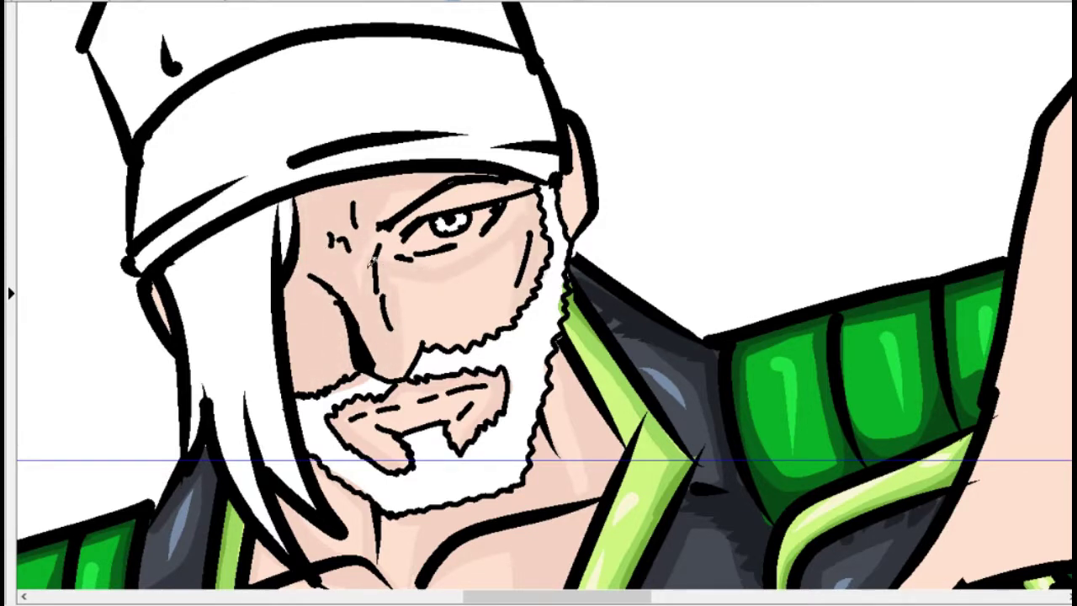
pyautogui.moveTo(522, 242); pyautogui.dragTo(428, 183)
# Paint the pinkish skin shadow along the palm edge, fingers and thumb of the raised hand
pyautogui.scroll(-3, 563, 553)
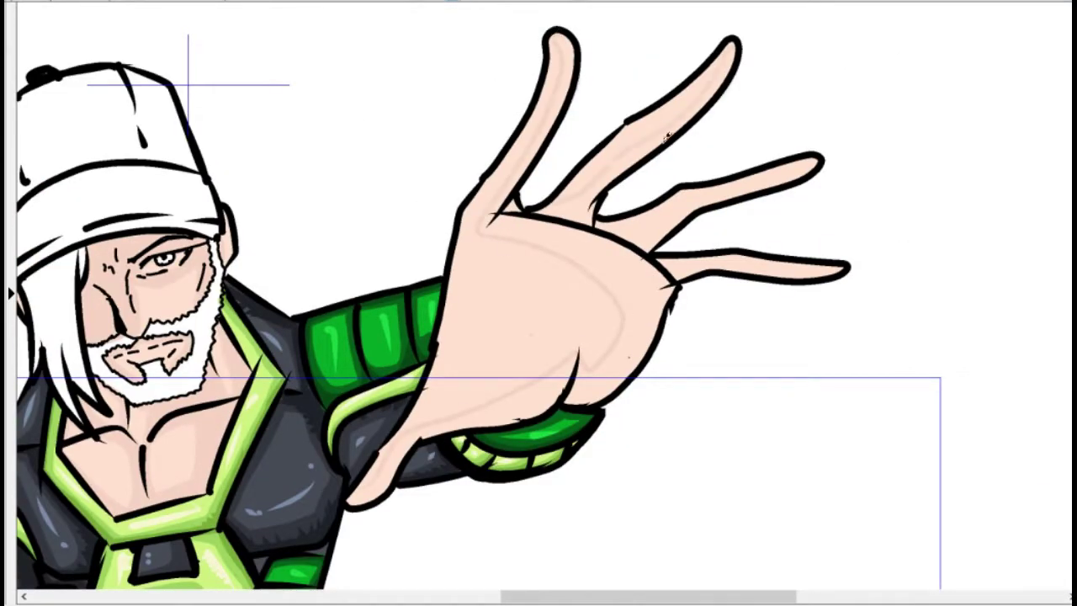
pyautogui.moveTo(351, 492); pyautogui.dragTo(665, 227)
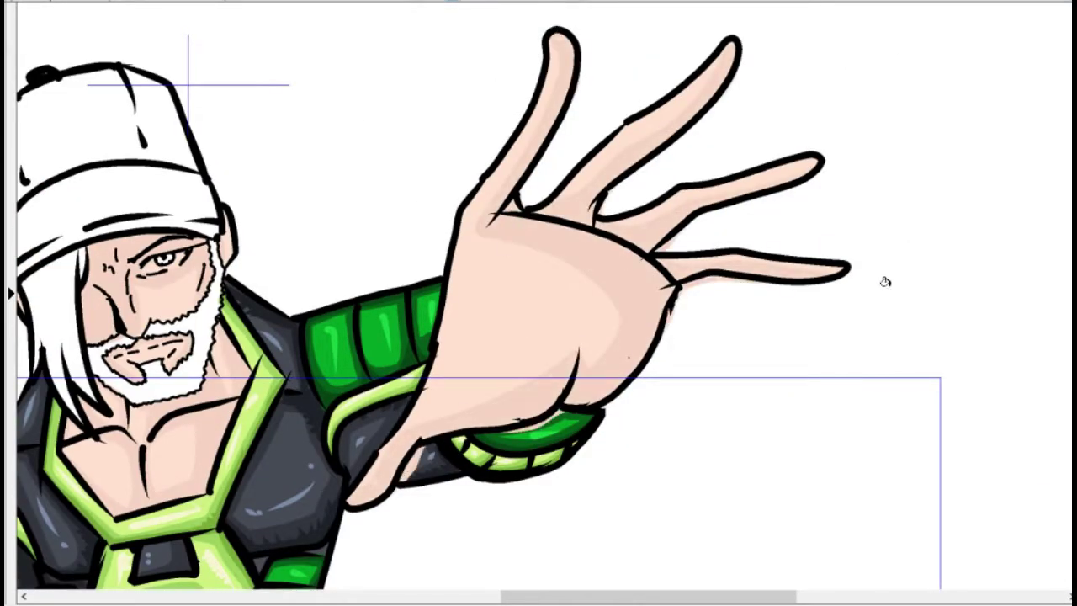
pyautogui.moveTo(404, 479); pyautogui.dragTo(336, 420)
# Paint the pinkish skin shadow on the lowered hand's fingers, thumb side and wrist below the cuff
pyautogui.scroll(3, 336, 420)
pyautogui.scroll(2, 274, 485)
pyautogui.moveTo(273, 486); pyautogui.dragTo(353, 383)
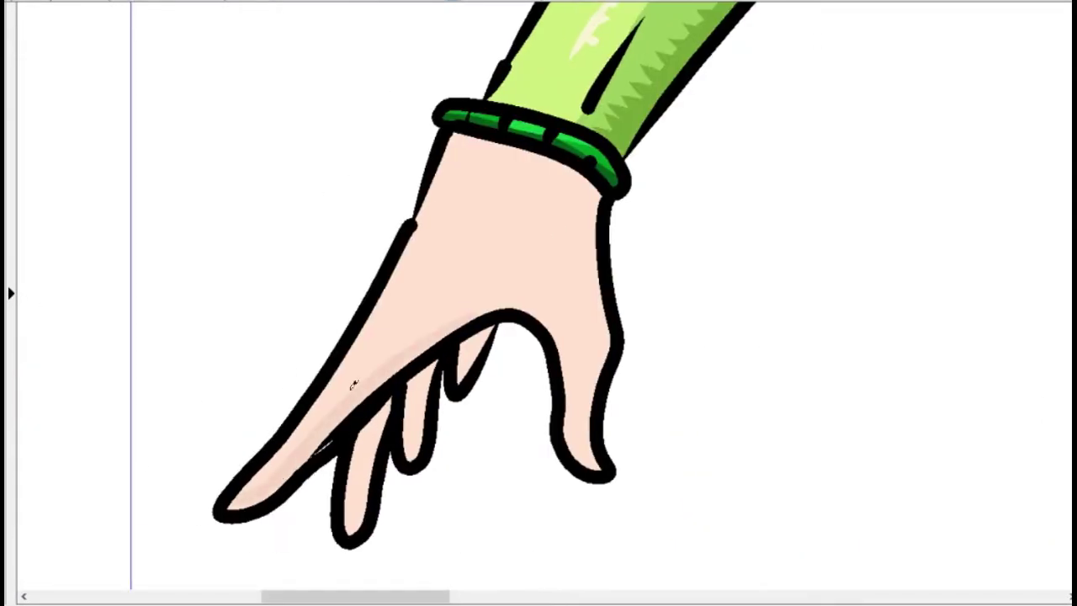
pyautogui.moveTo(579, 362); pyautogui.dragTo(500, 142)
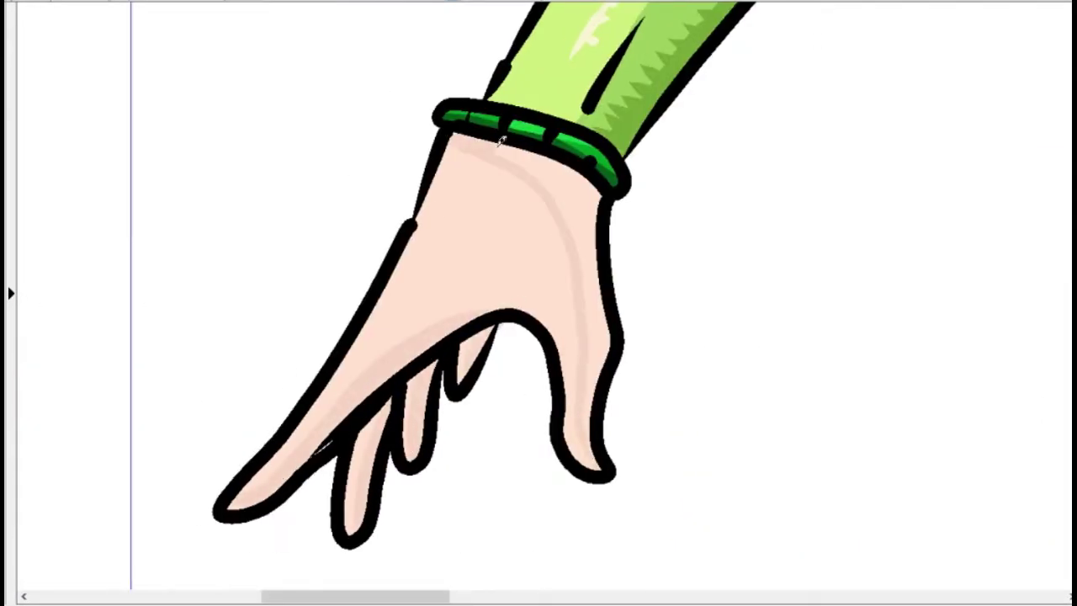
pyautogui.moveTo(583, 196); pyautogui.dragTo(605, 311)
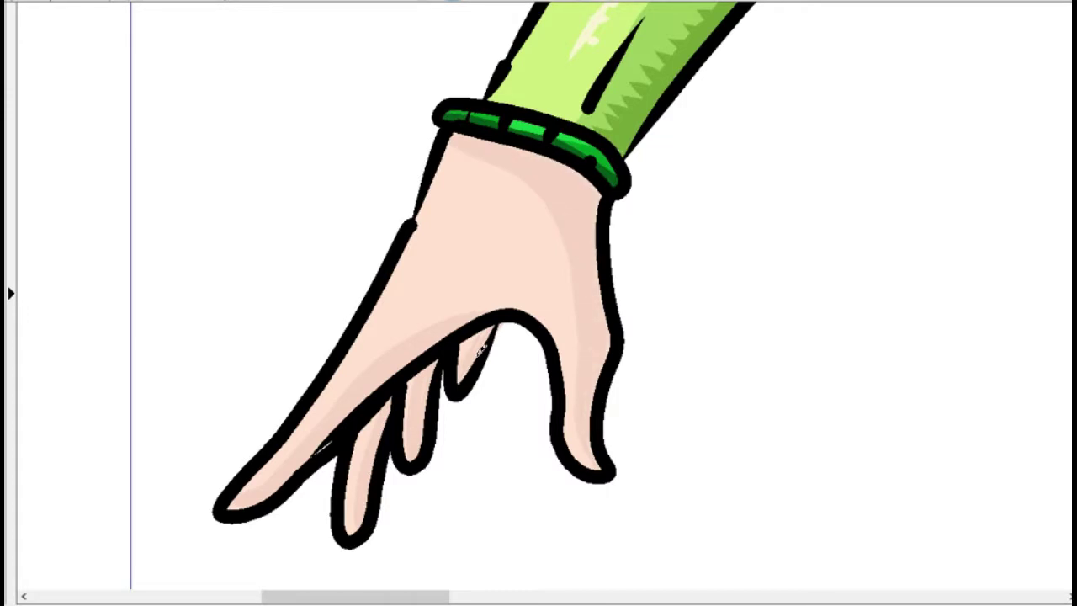
# Paint a darker tan second shadow with jagged hatching along the edges of the chest and neck
pyautogui.scroll(-5, 481, 348)
pyautogui.scroll(5, 890, 164)
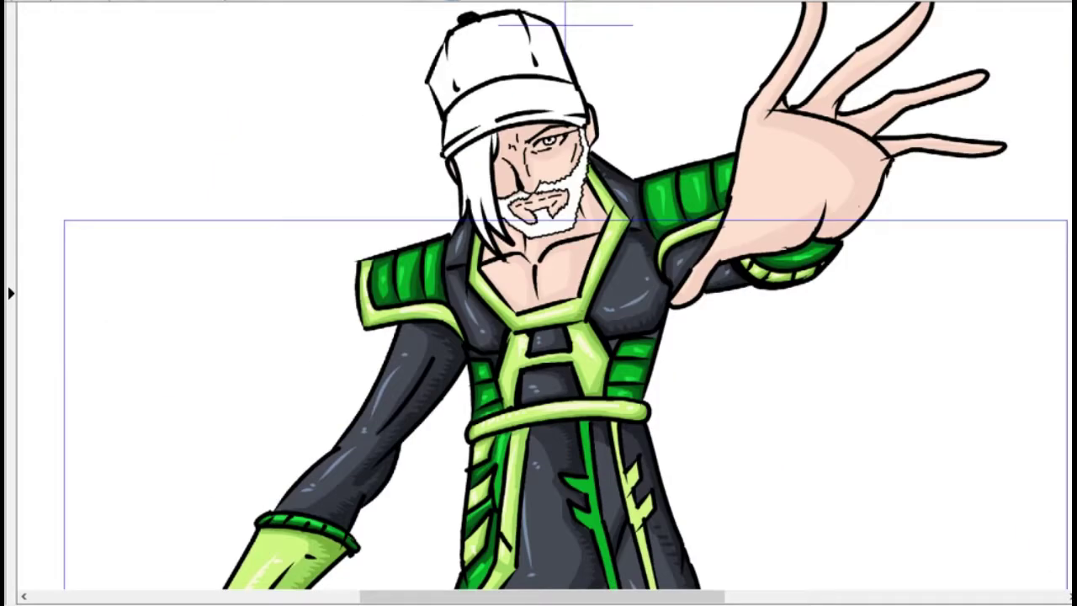
pyautogui.click(1058, 116)
pyautogui.click(706, 167)
pyautogui.click(769, 425)
pyautogui.scroll(5, 544, 305)
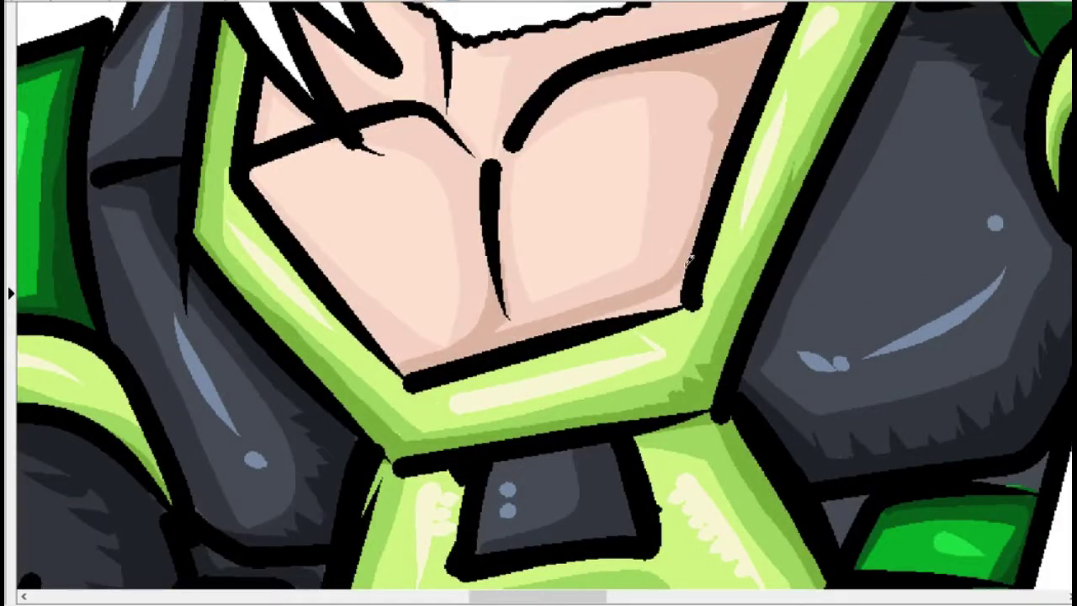
pyautogui.scroll(5, 690, 258)
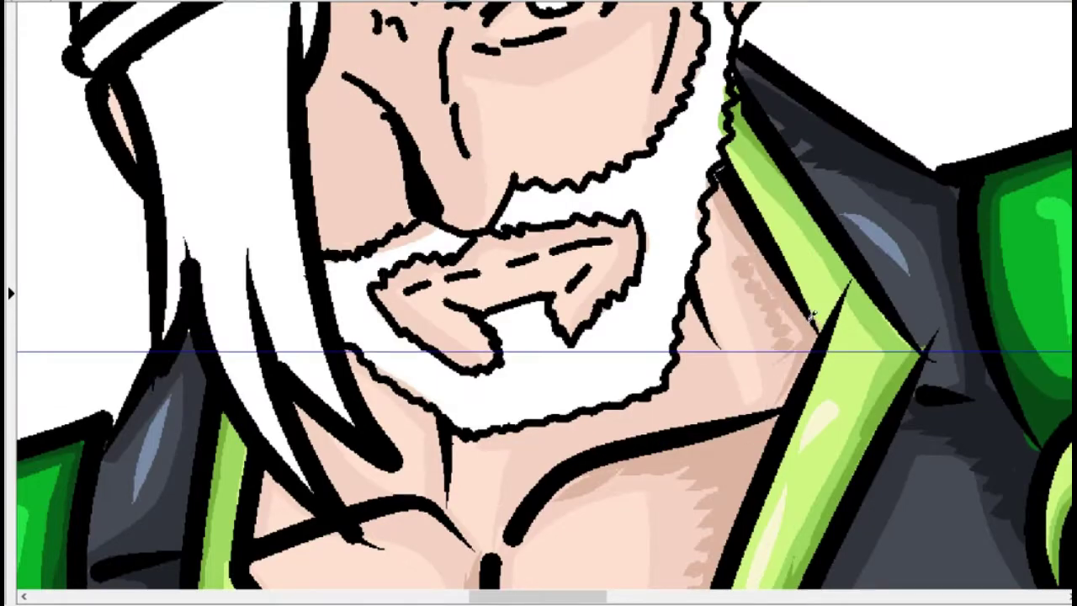
pyautogui.scroll(-3, 812, 314)
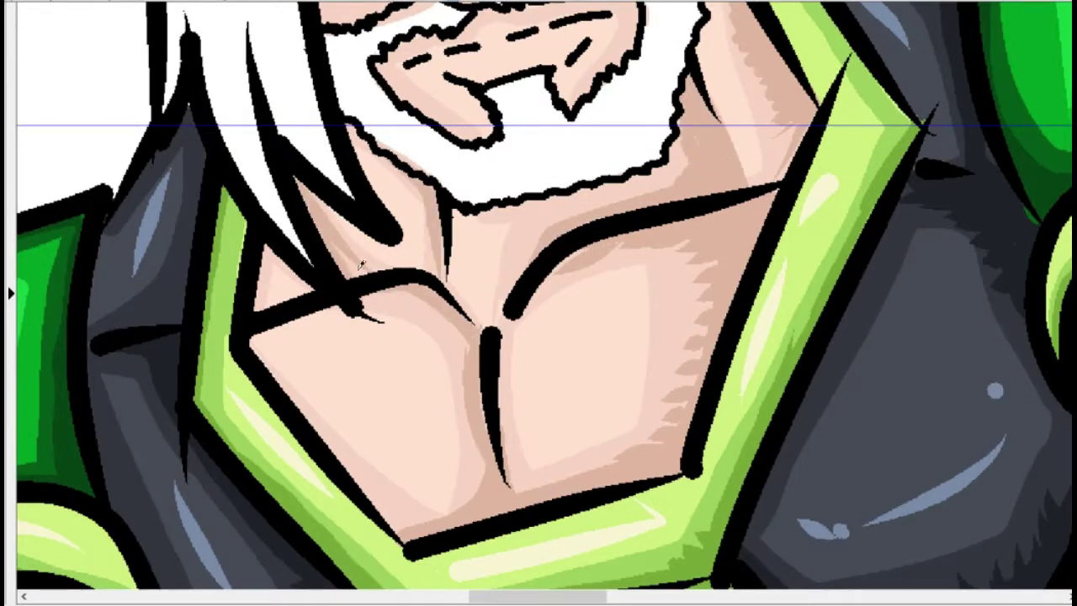
# Paint the darker tan shadow with jagged edges on the face beside the hair, across the forehead and around the eye
pyautogui.scroll(5, 365, 447)
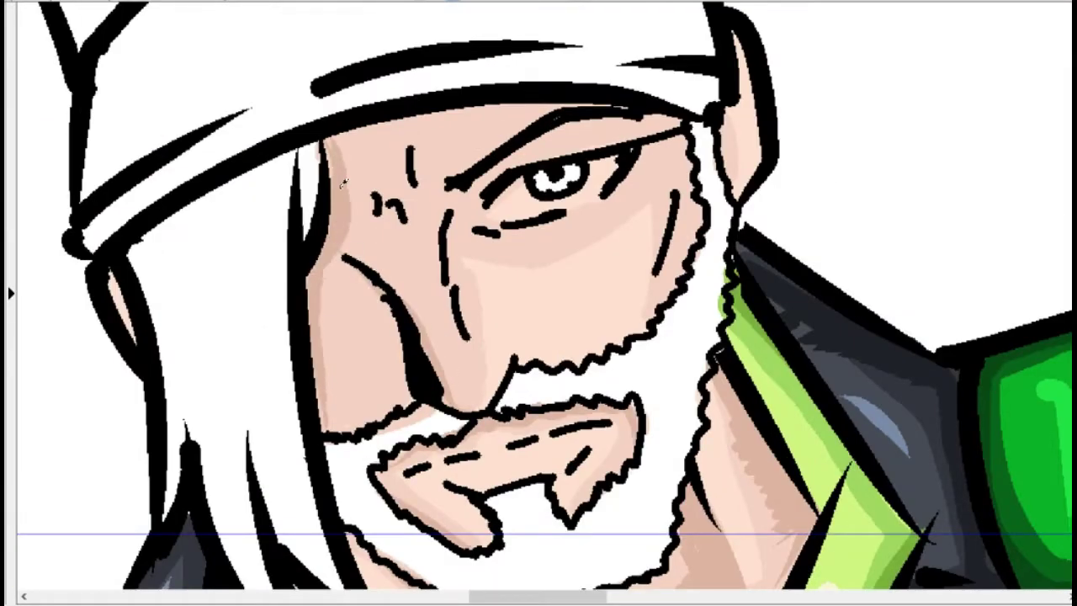
pyautogui.moveTo(337, 425)
pyautogui.mouseDown()
pyautogui.moveTo(324, 315)
pyautogui.moveTo(358, 189)
pyautogui.moveTo(673, 122)
pyautogui.moveTo(336, 147)
pyautogui.mouseUp()
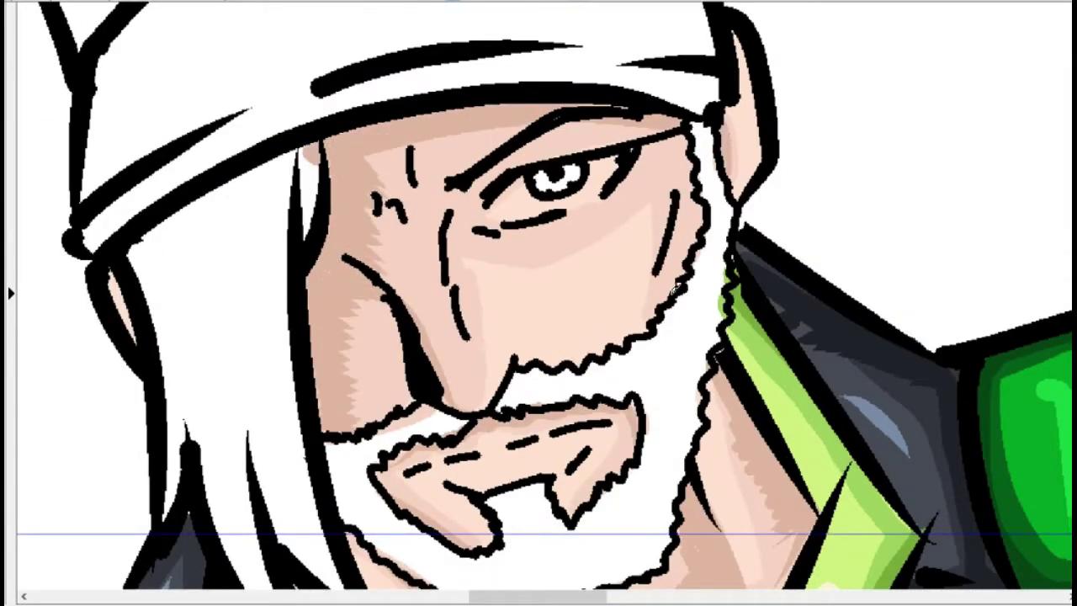
pyautogui.moveTo(674, 288)
pyautogui.mouseDown()
pyautogui.moveTo(669, 118)
pyautogui.moveTo(445, 142)
pyautogui.moveTo(425, 164)
pyautogui.moveTo(642, 103)
pyautogui.moveTo(460, 324)
pyautogui.mouseUp()
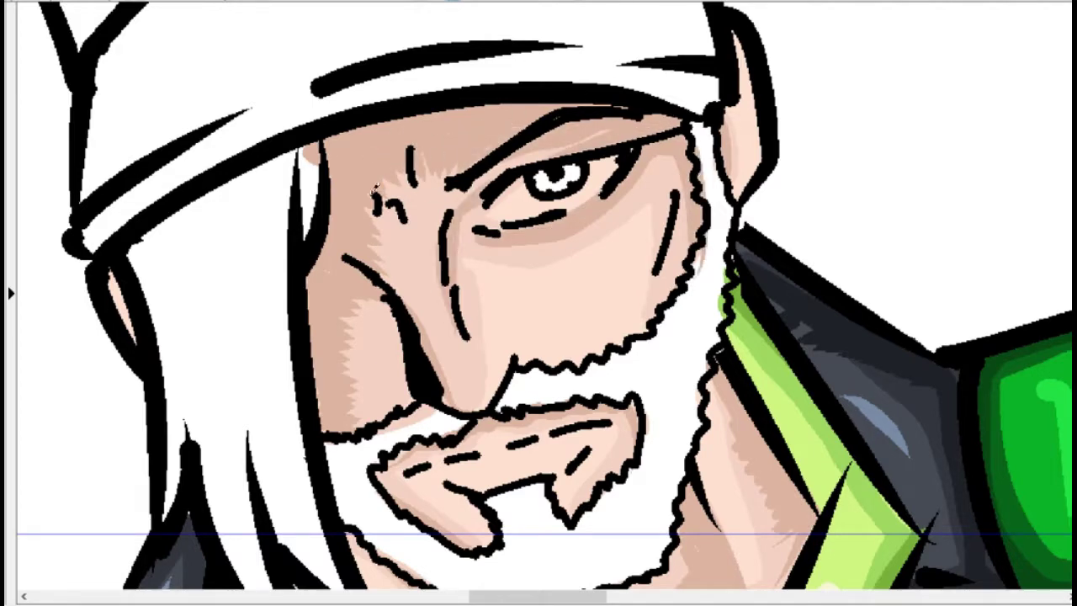
# Paint the darker tan second shadow with jagged hatching along the lower, outer and upper edges of the raised palm
pyautogui.scroll(-5, 414, 101)
pyautogui.scroll(5, 452, 245)
pyautogui.scroll(3, 453, 245)
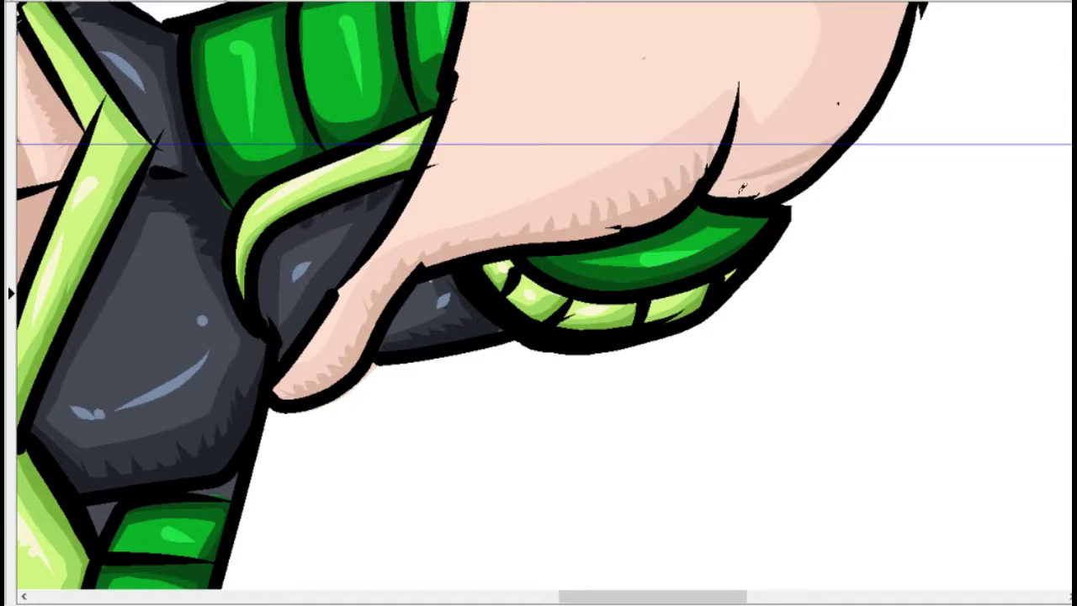
pyautogui.scroll(3, 925, 55)
pyautogui.moveTo(866, 66); pyautogui.dragTo(891, 92)
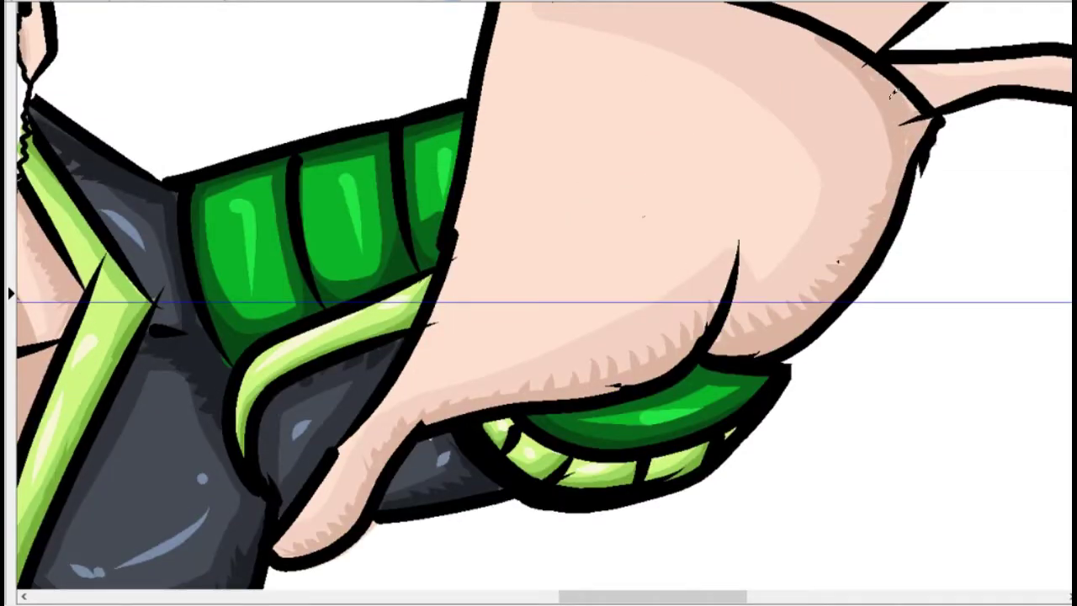
pyautogui.moveTo(890, 158); pyautogui.dragTo(749, 33)
pyautogui.scroll(4, 749, 34)
pyautogui.moveTo(791, 227); pyautogui.dragTo(597, 177)
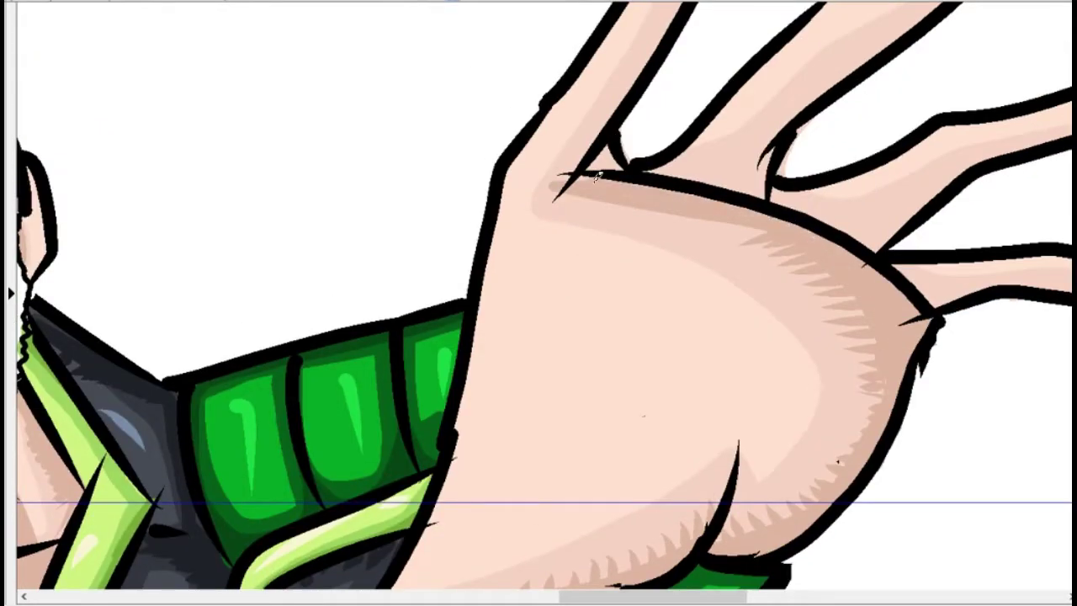
# Paint the darker tan hatched shadow along the undersides of the raised hand's fingers
pyautogui.scroll(-3, 601, 158)
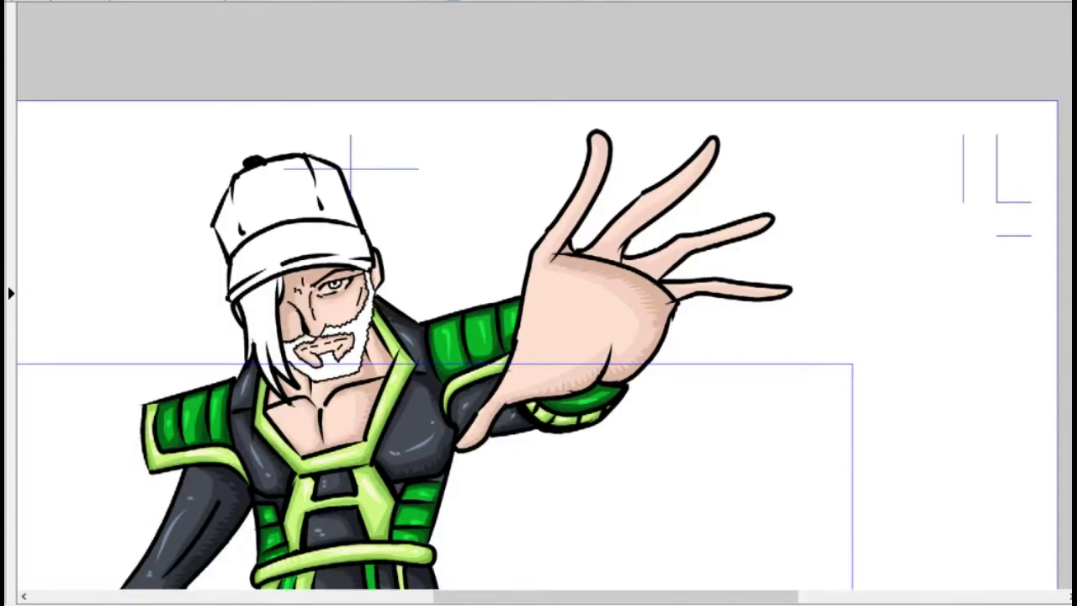
pyautogui.scroll(4, 841, 286)
pyautogui.scroll(1, 589, 303)
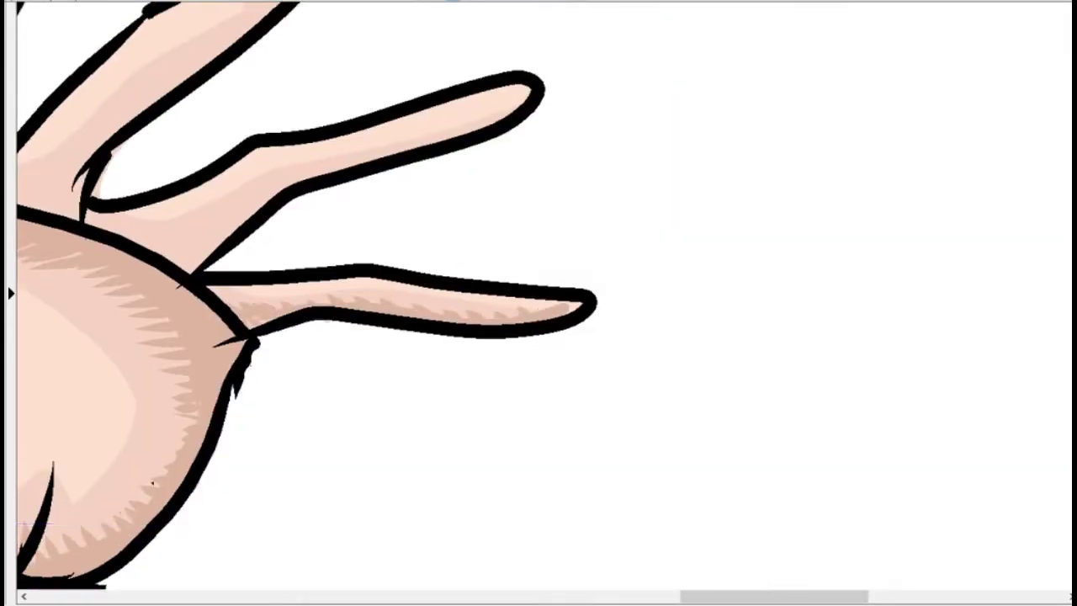
pyautogui.scroll(2, 189, 354)
pyautogui.scroll(3, 613, 538)
pyautogui.hscroll(-5, 613, 539)
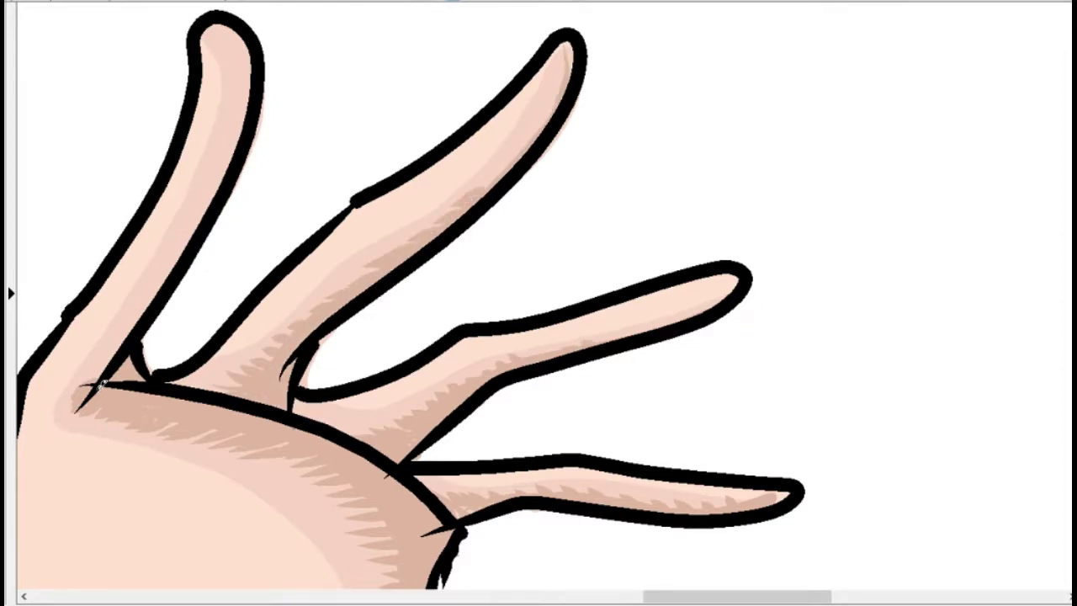
pyautogui.moveTo(101, 383)
pyautogui.mouseDown()
pyautogui.moveTo(209, 197)
pyautogui.moveTo(206, 13)
pyautogui.mouseUp()
# Paint the darker tan shadow on the lowered hand's fingers and along the lower edge of its palm
pyautogui.scroll(-5, 202, 103)
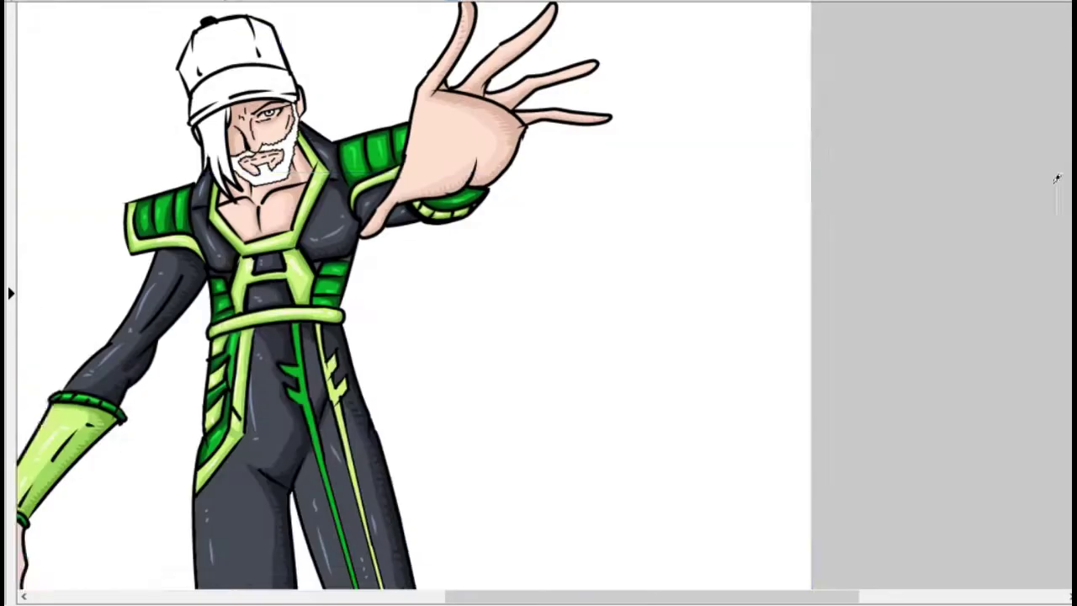
pyautogui.scroll(5, 719, 235)
pyautogui.moveTo(185, 252); pyautogui.dragTo(382, 97)
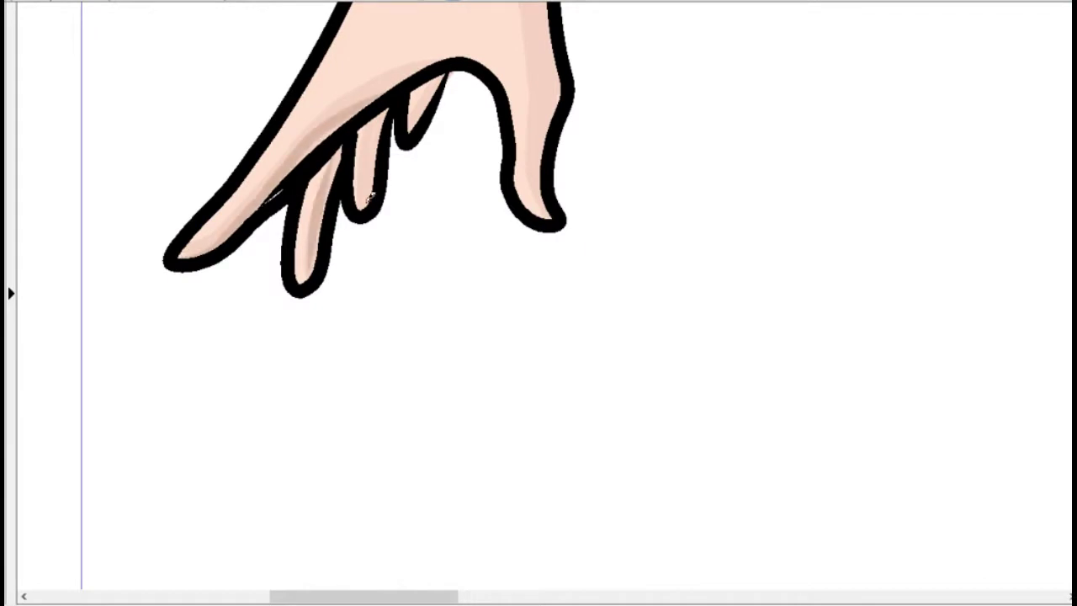
pyautogui.scroll(-3, 539, 303)
pyautogui.scroll(-2, 211, 516)
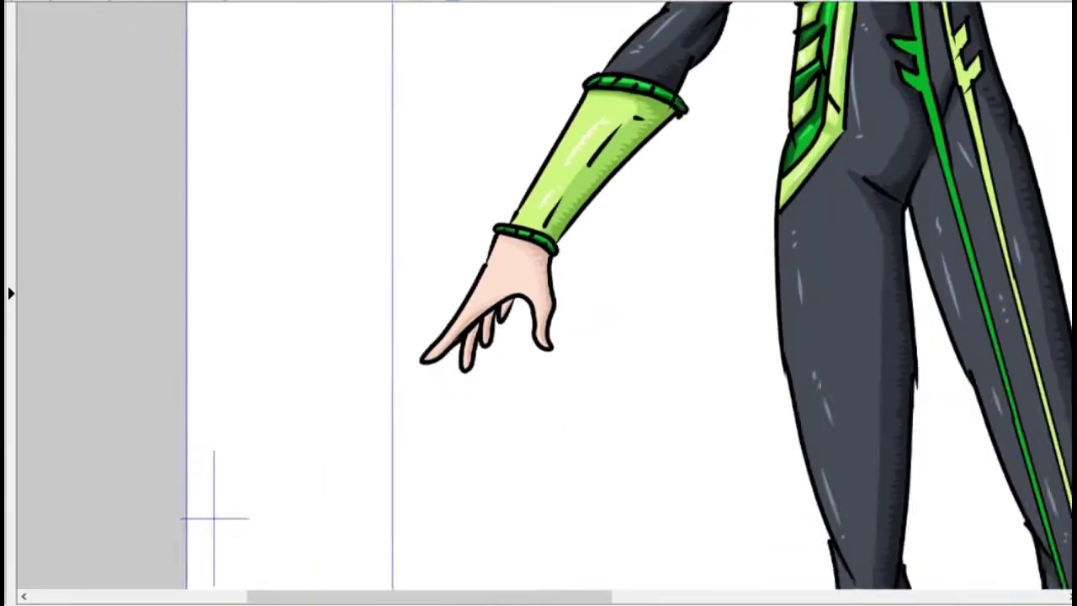
# Paint a deeper orange-brown third shadow along the chest edges and center crease, on the neck, and on the face beneath the cap and beside the hair
pyautogui.scroll(5, 841, 118)
pyautogui.click(765, 428)
pyautogui.scroll(4, 581, 286)
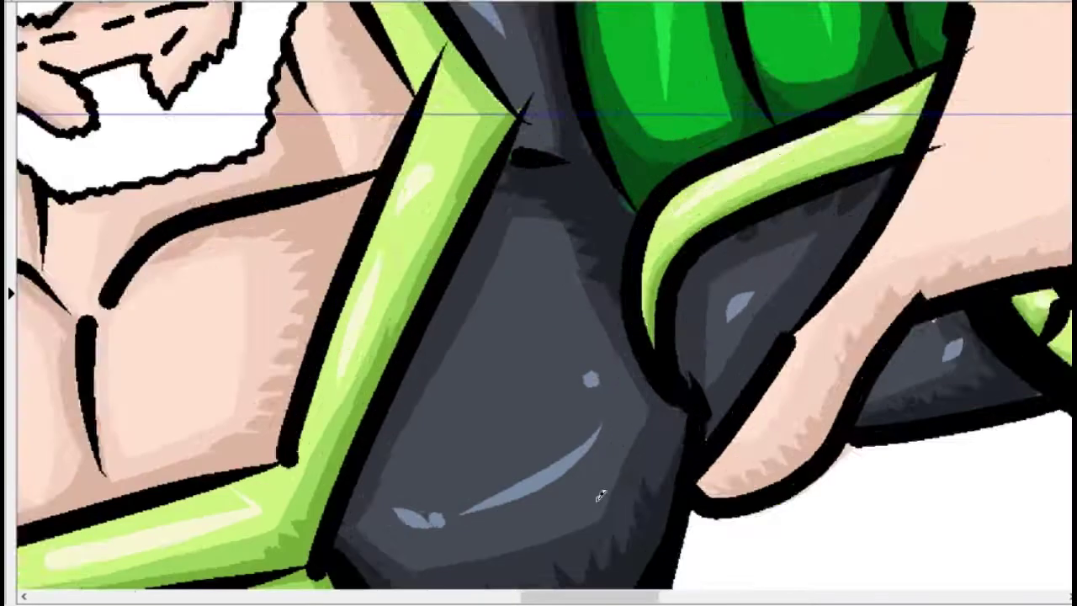
pyautogui.scroll(3, 1052, 192)
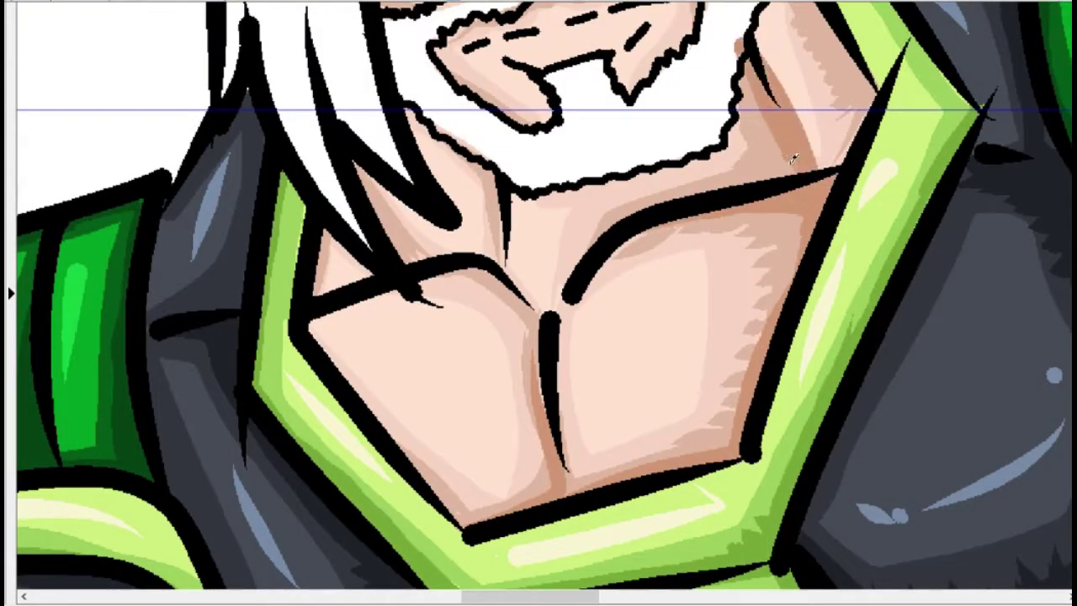
pyautogui.scroll(3, 369, 171)
pyautogui.scroll(3, 404, 293)
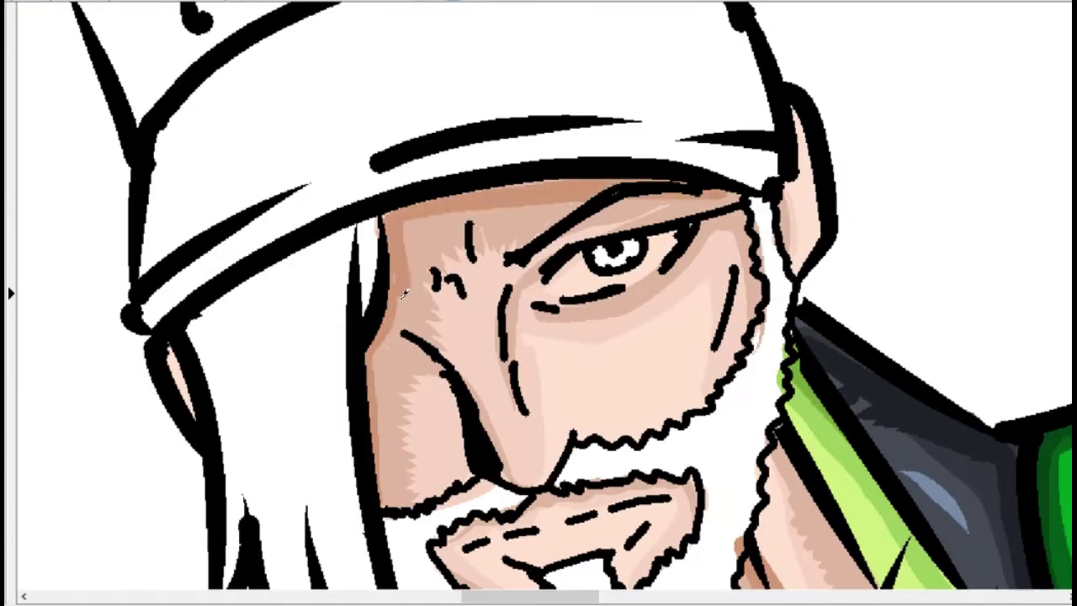
# Paint the orange-brown third shadow thinly along the raised hand's lower palm edge and thumb base
pyautogui.scroll(-5, 536, 245)
pyautogui.scroll(5, 537, 246)
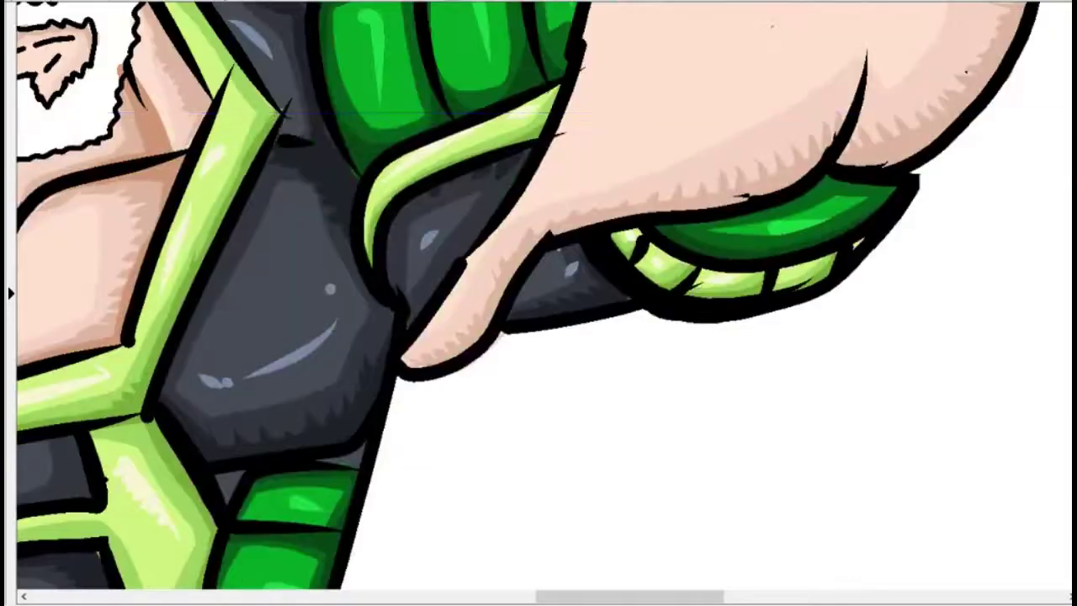
pyautogui.hscroll(6, 712, 544)
pyautogui.scroll(3, 479, 357)
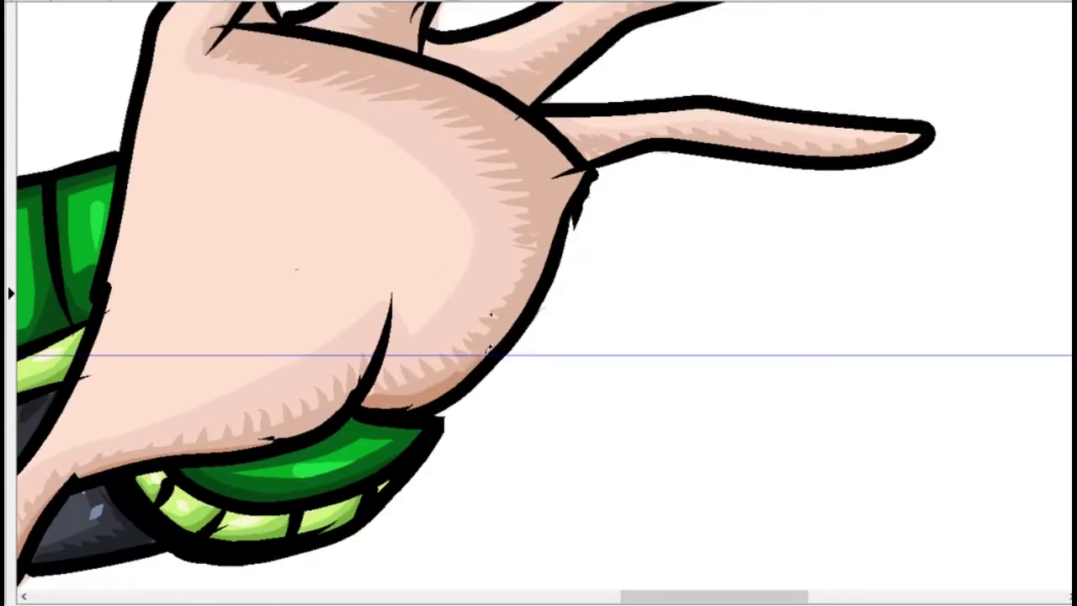
pyautogui.scroll(3, 429, 228)
pyautogui.scroll(-5, 307, 137)
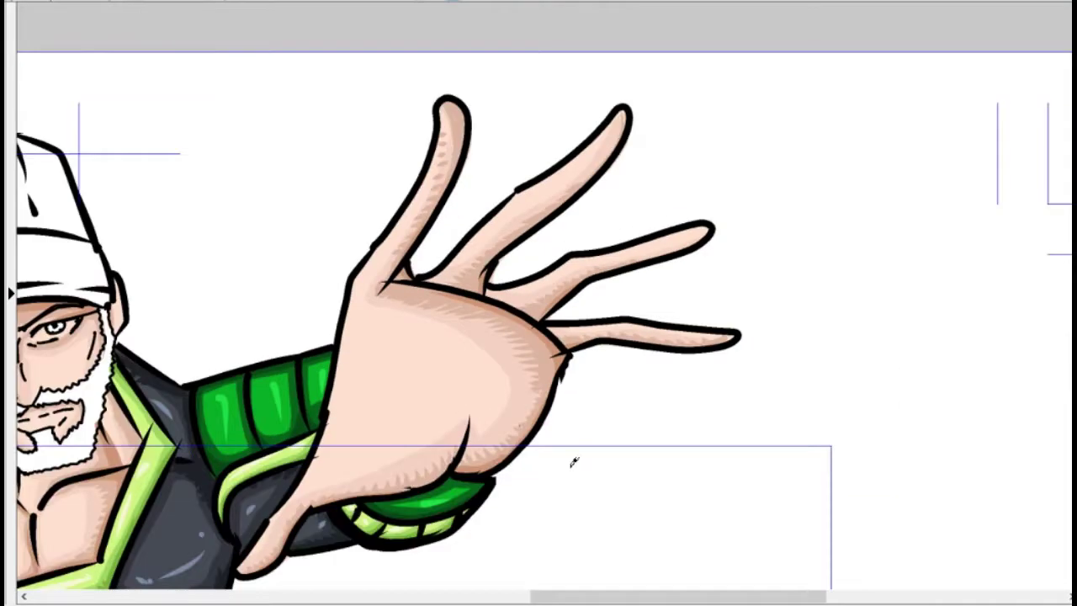
pyautogui.scroll(3, 572, 457)
pyautogui.scroll(2, 269, 313)
# Paint pale pink highlights on the skin of the chest, cheek and raised hand
pyautogui.scroll(-5, 290, 332)
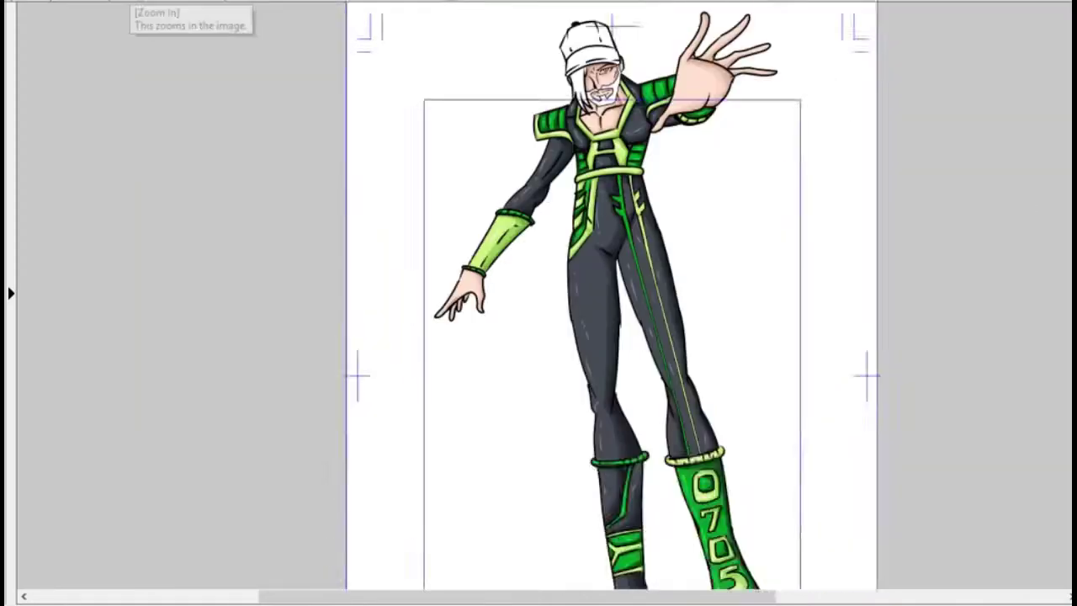
pyautogui.scroll(6, 503, 220)
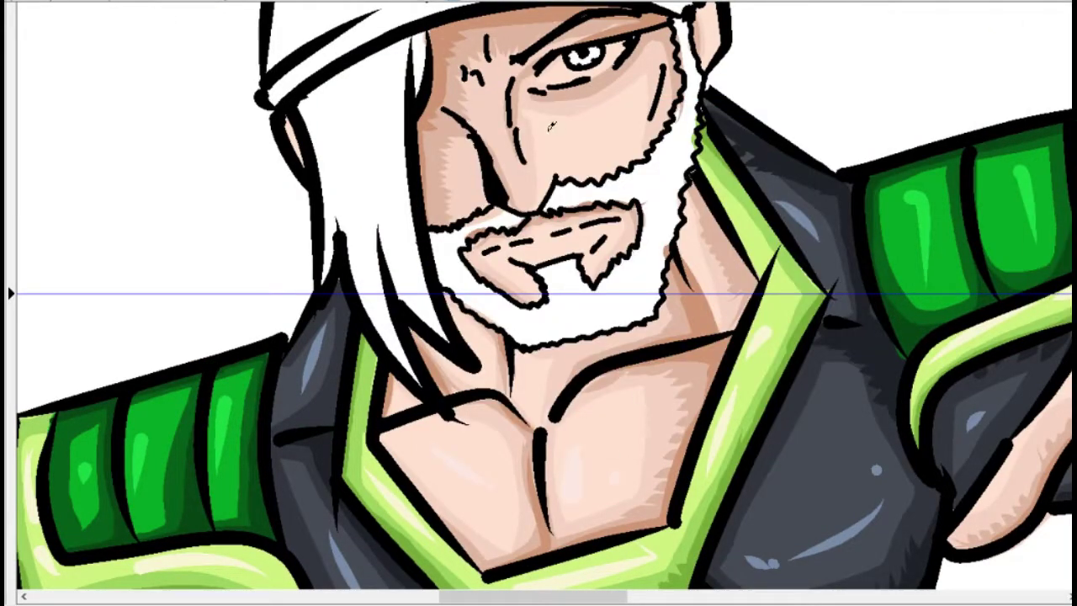
pyautogui.scroll(-2, 550, 126)
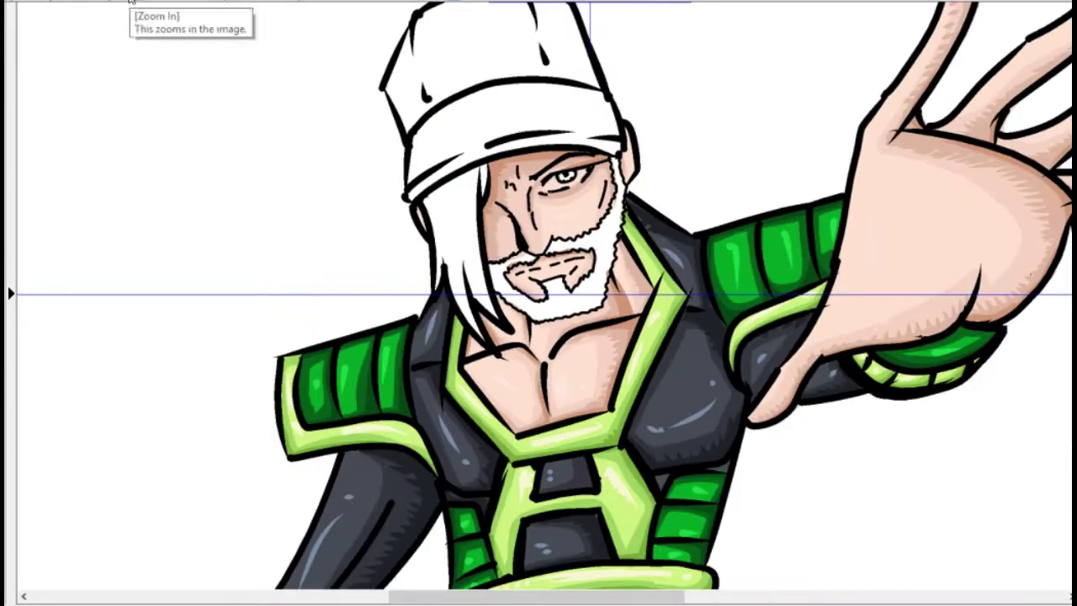
pyautogui.scroll(-1, 539, 302)
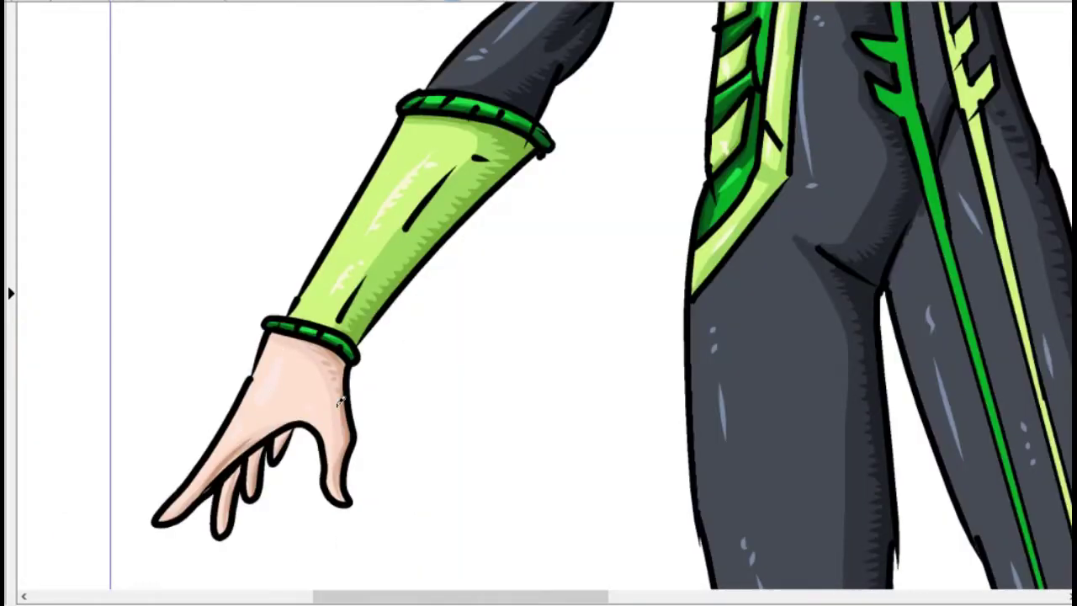
pyautogui.scroll(-2, 339, 402)
# Choose a medium brown layer color and fill the beard and mustache with it
pyautogui.scroll(3, 507, 499)
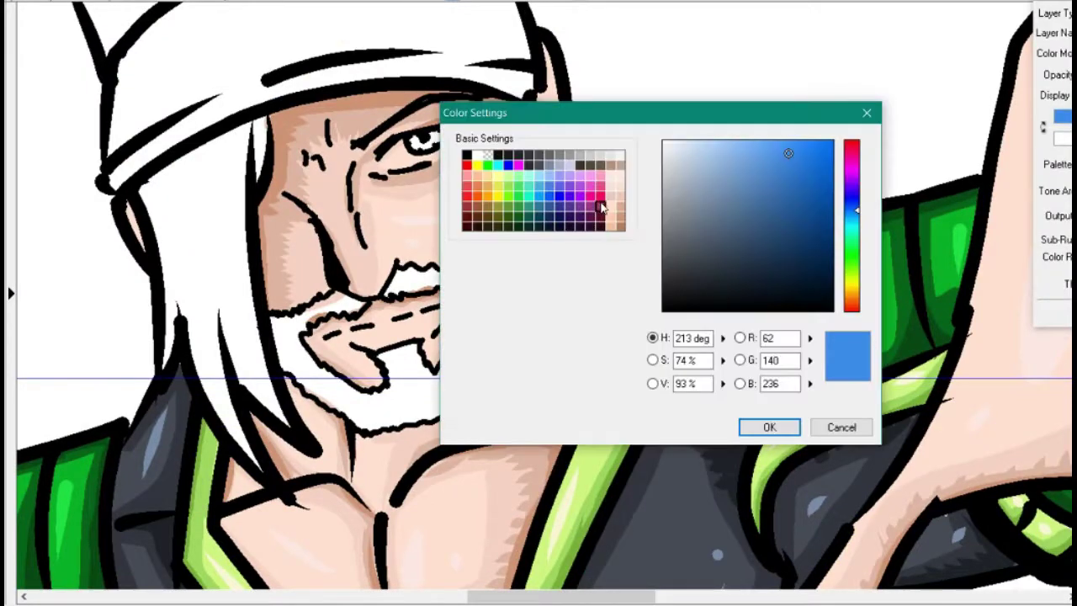
pyautogui.click(601, 168)
pyautogui.click(769, 426)
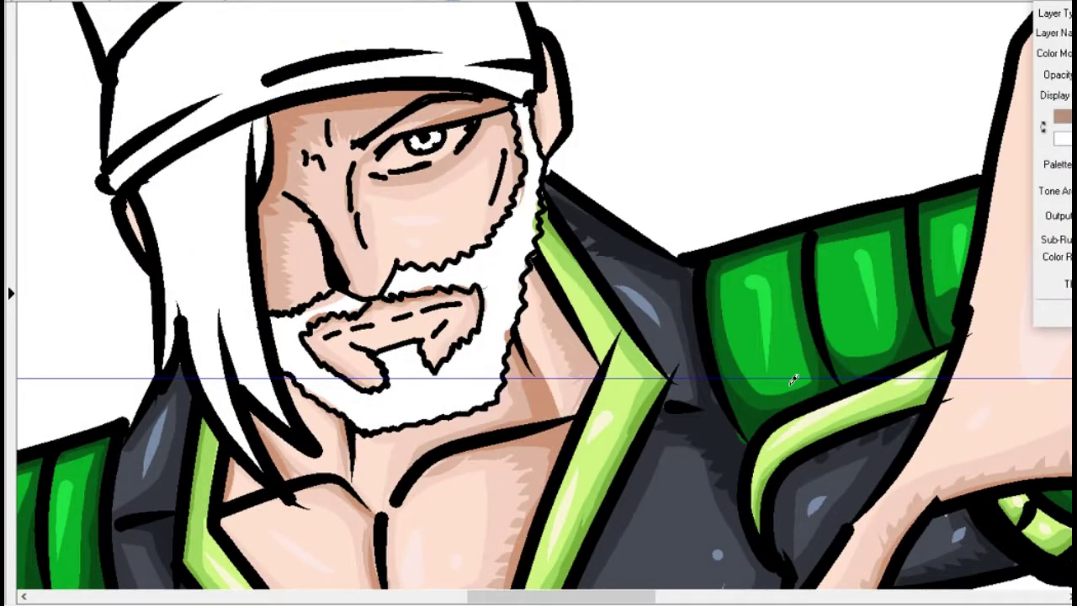
pyautogui.scroll(2, 539, 328)
pyautogui.moveTo(252, 273); pyautogui.dragTo(404, 240)
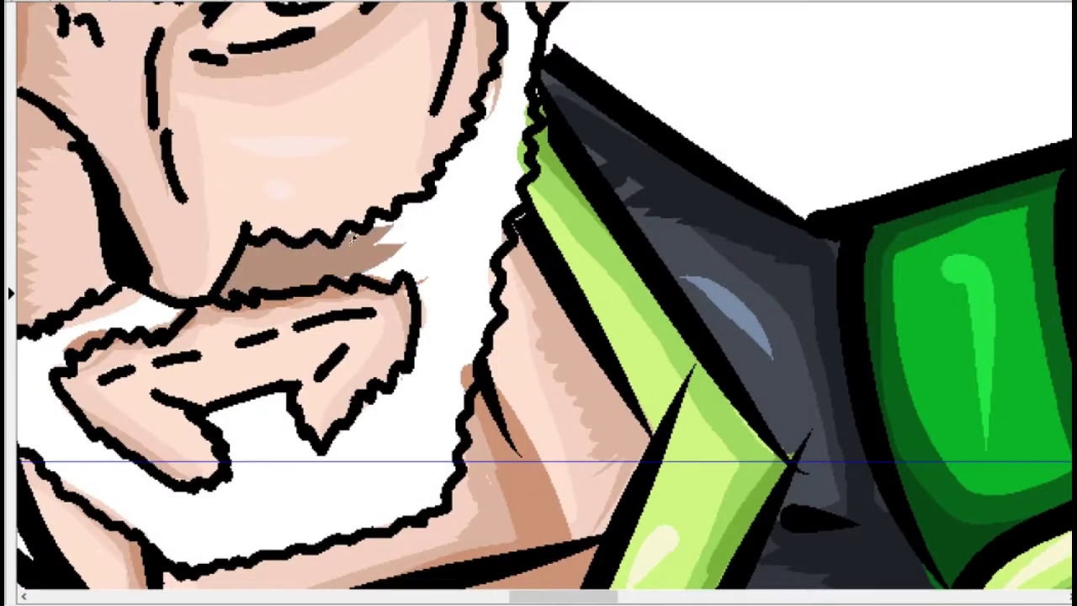
pyautogui.scroll(-1, 525, 240)
pyautogui.click(525, 241)
pyautogui.scroll(-1, 525, 240)
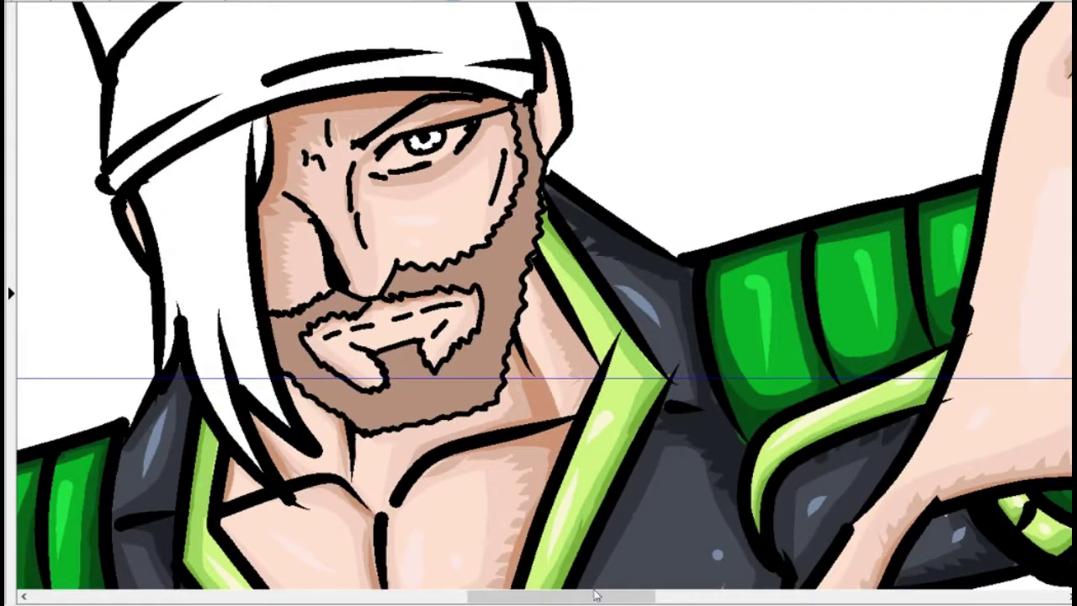
# Choose a darker brown and paint the beard's first shadow along the hair side, mustache, cheek edge and chin
pyautogui.scroll(1, 282, 295)
pyautogui.moveTo(1064, 252)
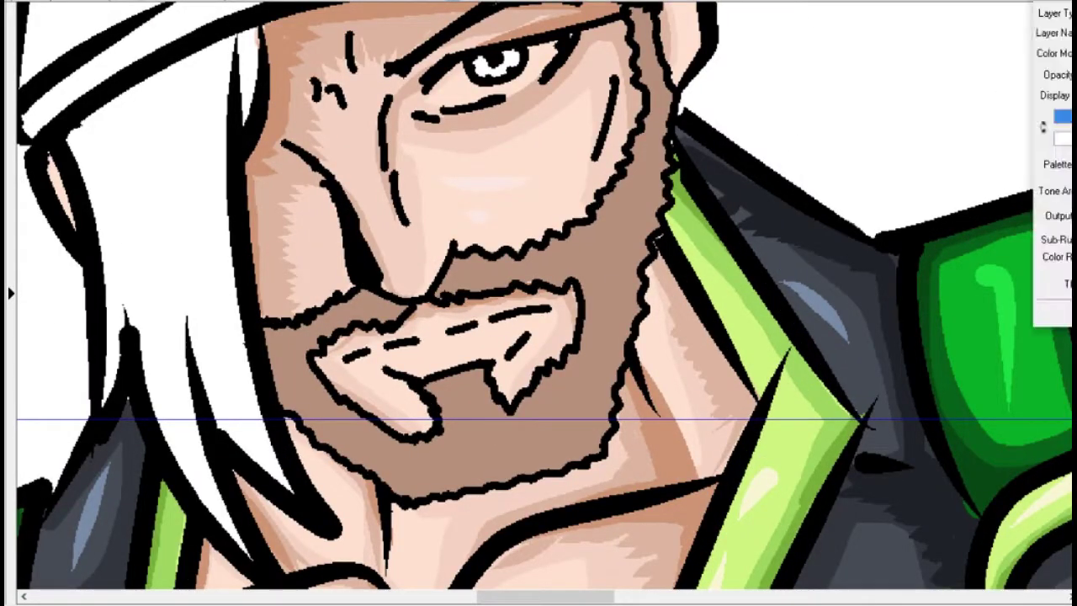
pyautogui.click(1060, 112)
pyautogui.click(721, 204)
pyautogui.click(765, 426)
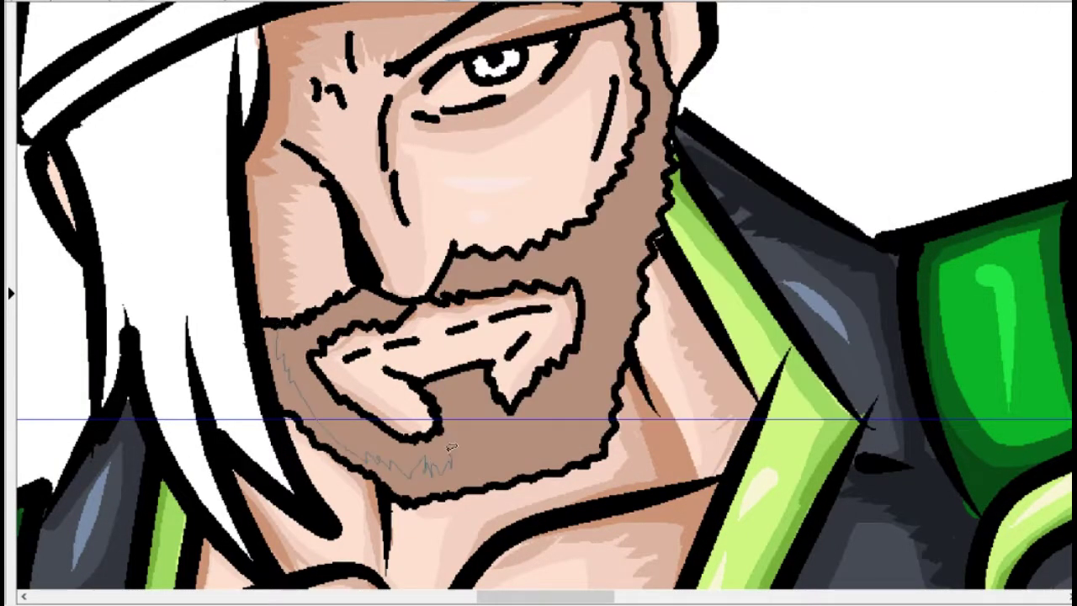
pyautogui.moveTo(644, 26); pyautogui.dragTo(646, 23)
pyautogui.scroll(1, 646, 24)
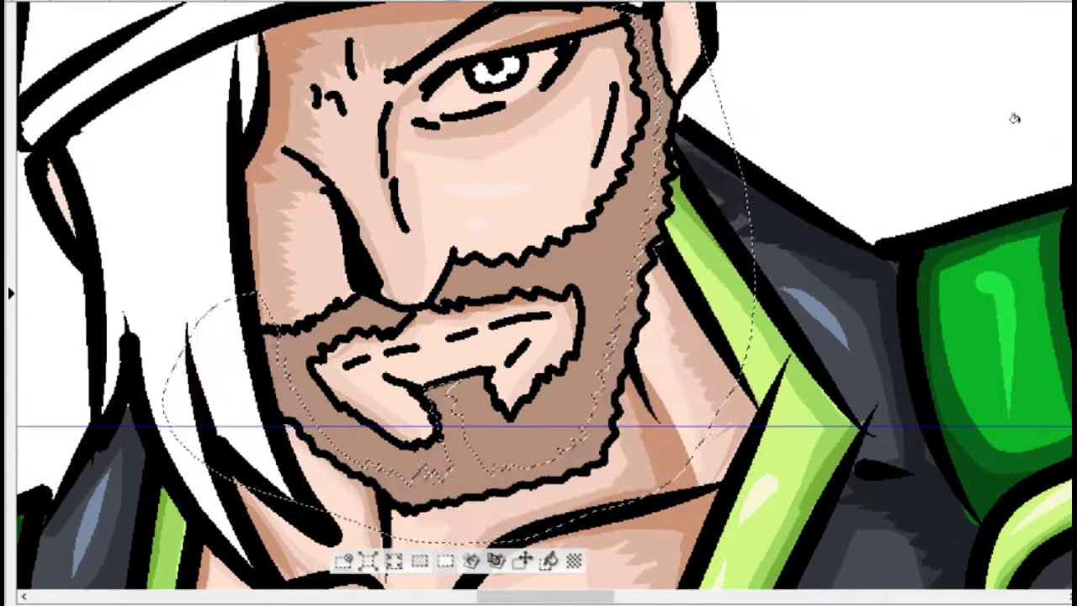
pyautogui.moveTo(320, 421); pyautogui.dragTo(471, 362)
pyautogui.moveTo(278, 395); pyautogui.dragTo(438, 488)
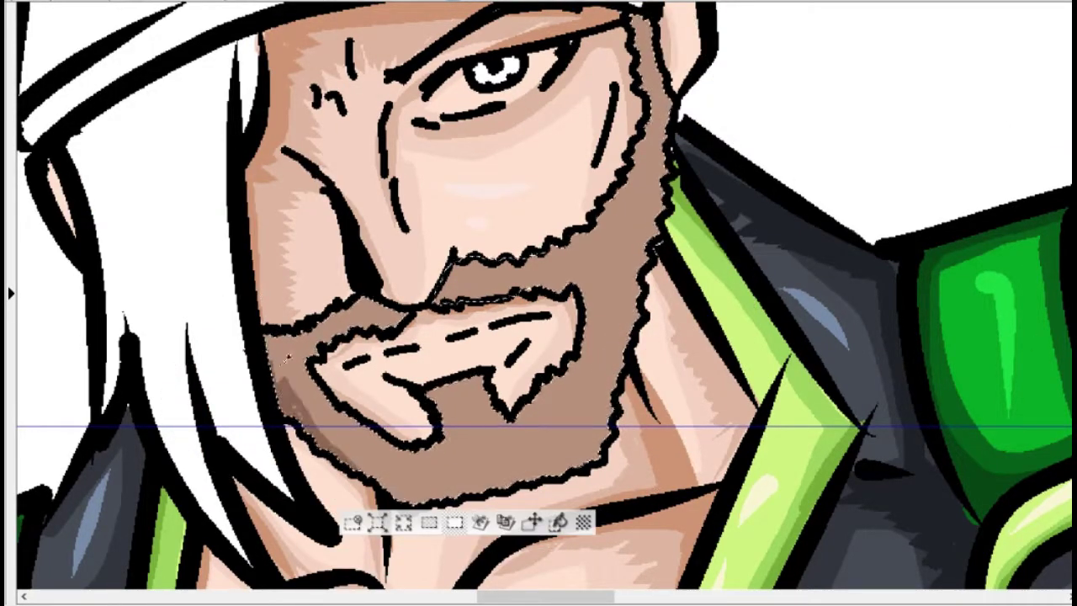
pyautogui.moveTo(274, 345)
pyautogui.mouseDown()
pyautogui.moveTo(353, 471)
pyautogui.moveTo(522, 269)
pyautogui.mouseUp()
pyautogui.moveTo(589, 261); pyautogui.dragTo(648, 25)
pyautogui.moveTo(328, 455); pyautogui.dragTo(546, 487)
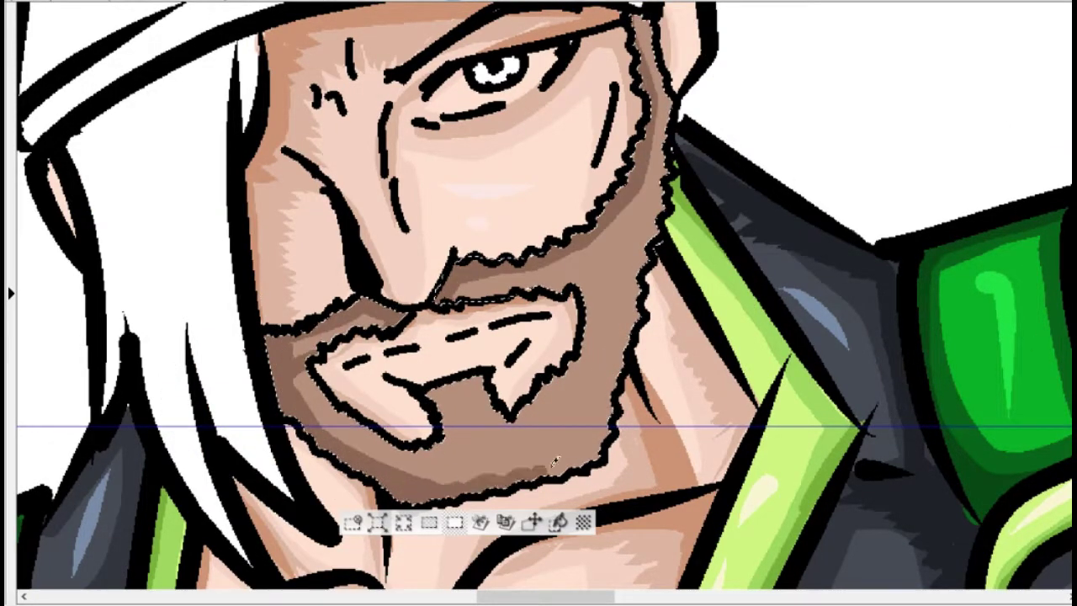
# Add the darker brown shadow with jagged hatching along the jaw and around the lips
pyautogui.moveTo(622, 387); pyautogui.dragTo(648, 202)
pyautogui.moveTo(555, 471); pyautogui.dragTo(652, 185)
pyautogui.moveTo(437, 290); pyautogui.dragTo(555, 286)
pyautogui.moveTo(278, 361); pyautogui.dragTo(320, 446)
pyautogui.moveTo(581, 286); pyautogui.dragTo(513, 412)
pyautogui.moveTo(437, 421); pyautogui.dragTo(572, 355)
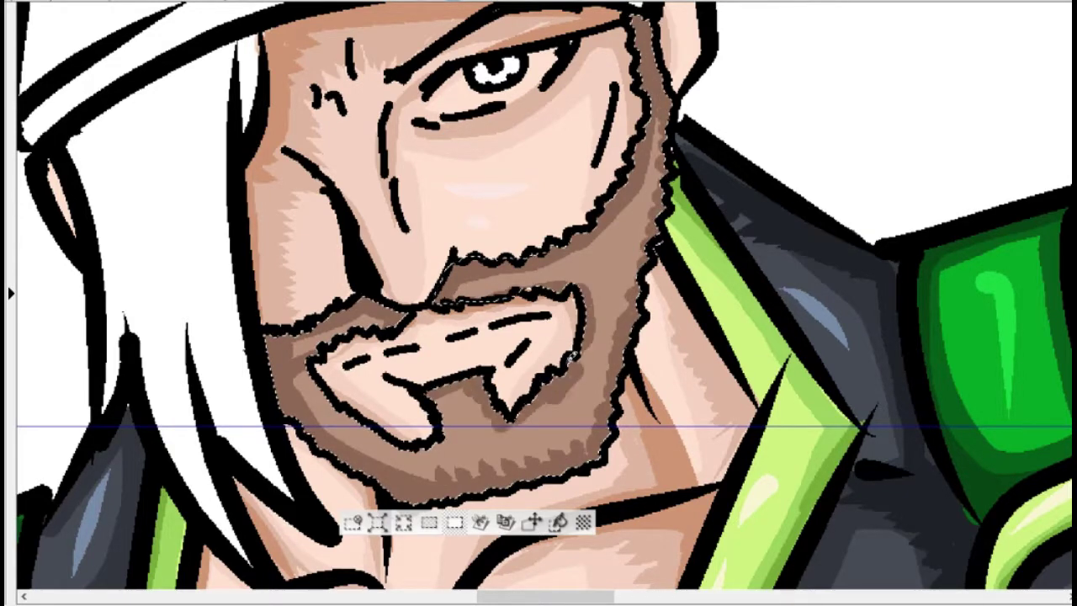
pyautogui.moveTo(312, 345); pyautogui.dragTo(437, 446)
pyautogui.moveTo(337, 302); pyautogui.dragTo(403, 336)
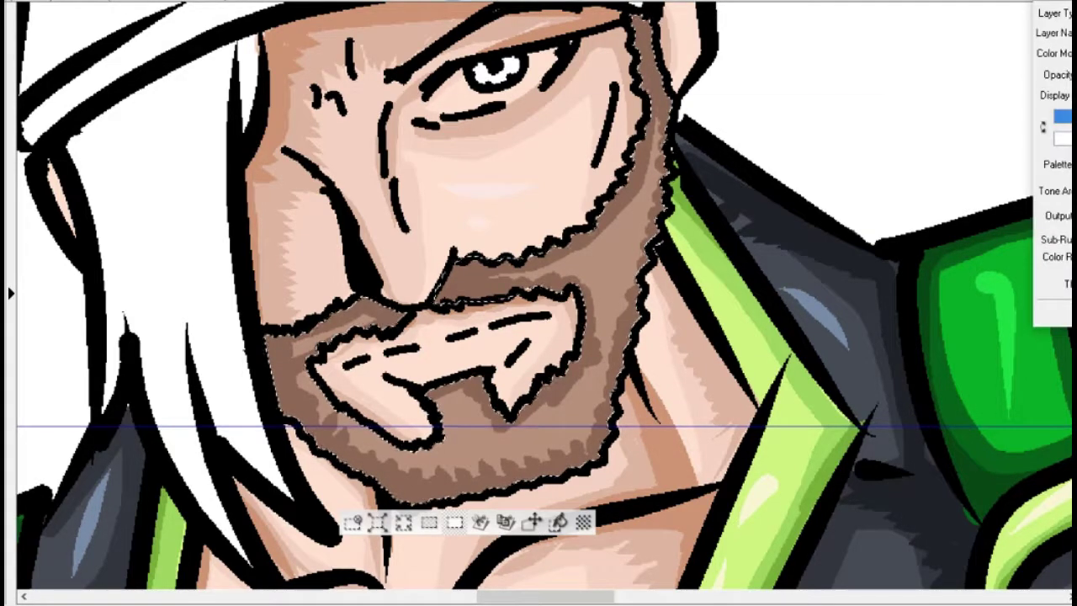
# Clear the selection, choose a deeper brown and paint the beard's second shadow along its outer edges, sideburn, mustache and mouth
pyautogui.click(357, 521)
pyautogui.scroll(-1, 387, 259)
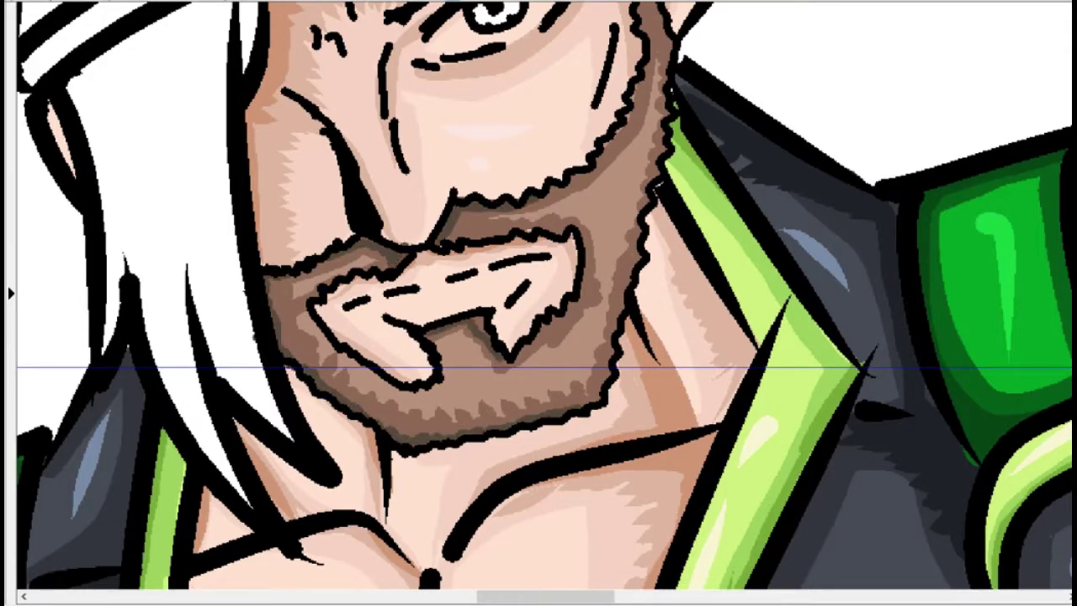
pyautogui.click(1056, 111)
pyautogui.click(769, 425)
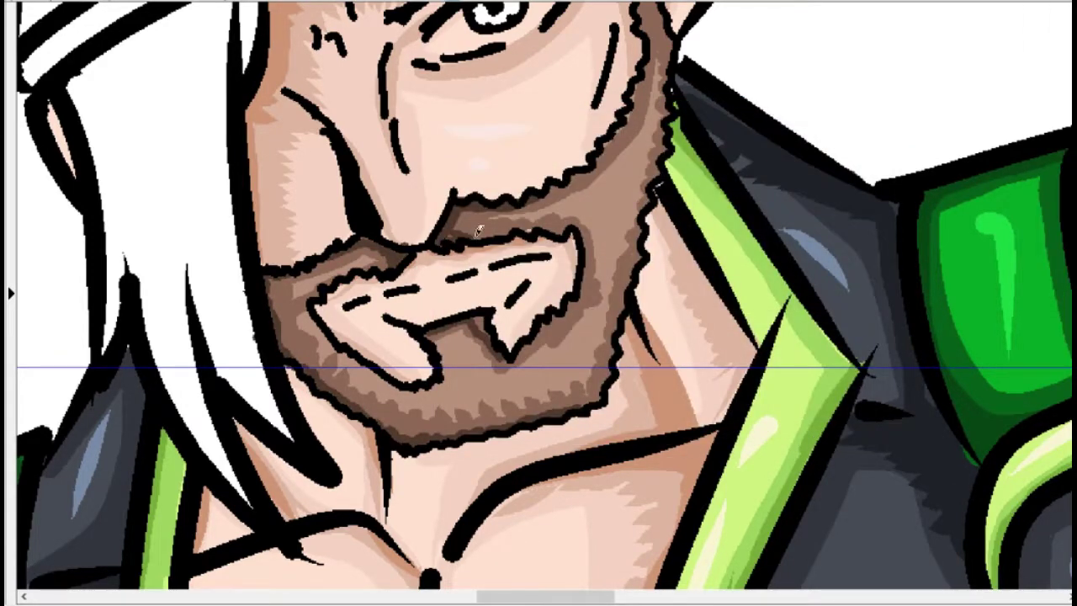
pyautogui.scroll(-2, 530, 329)
pyautogui.scroll(2, 639, 60)
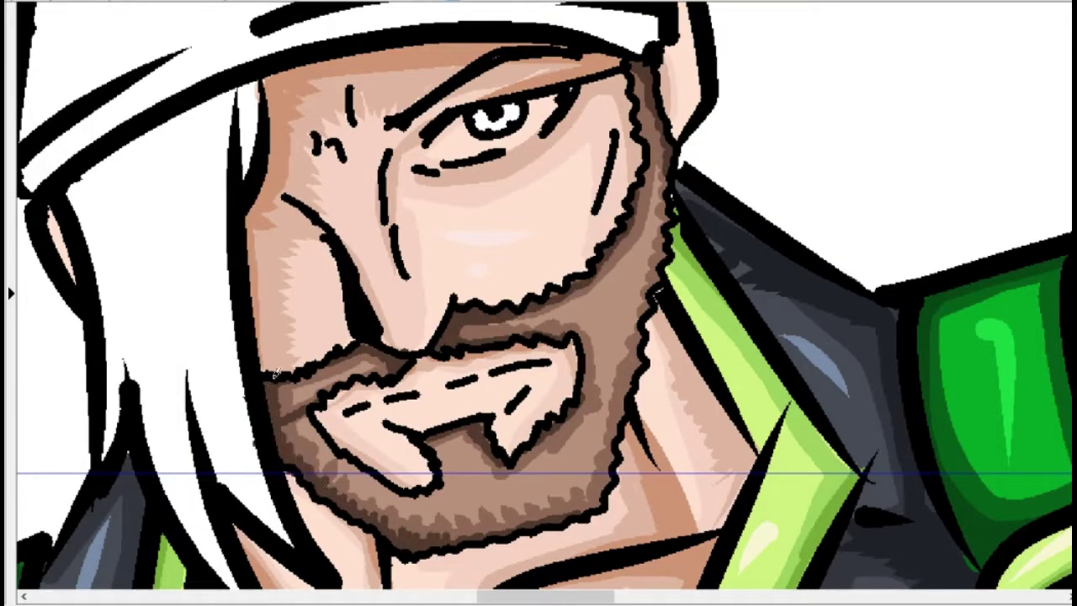
pyautogui.scroll(-3, 518, 379)
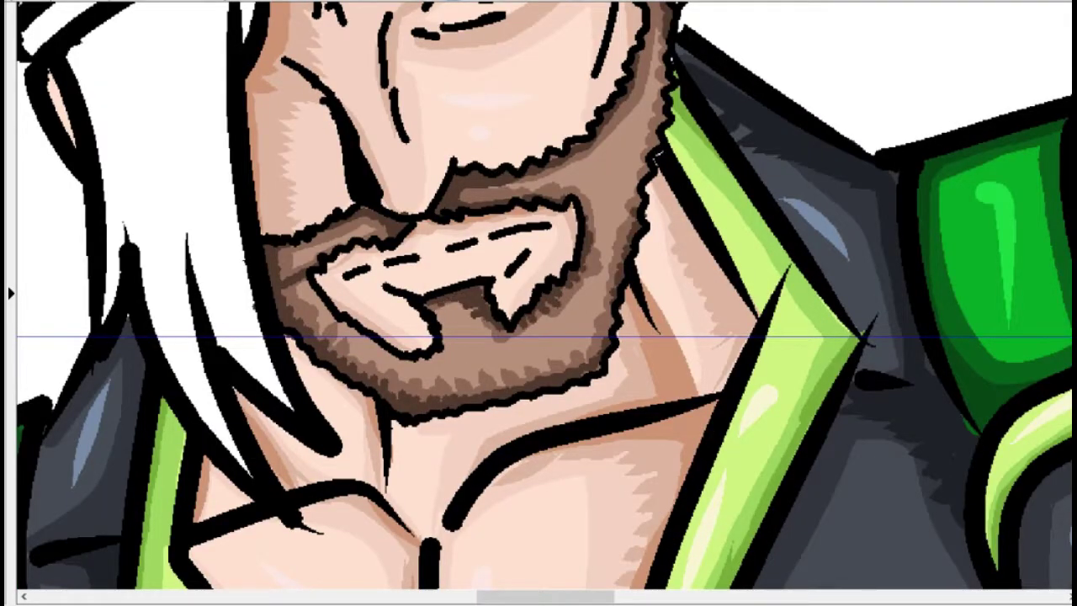
# Choose a light tan color and paint small highlight spots on the beard's jaw, chin and side
pyautogui.click(1052, 112)
pyautogui.click(697, 174)
pyautogui.click(764, 427)
pyautogui.scroll(5, 764, 426)
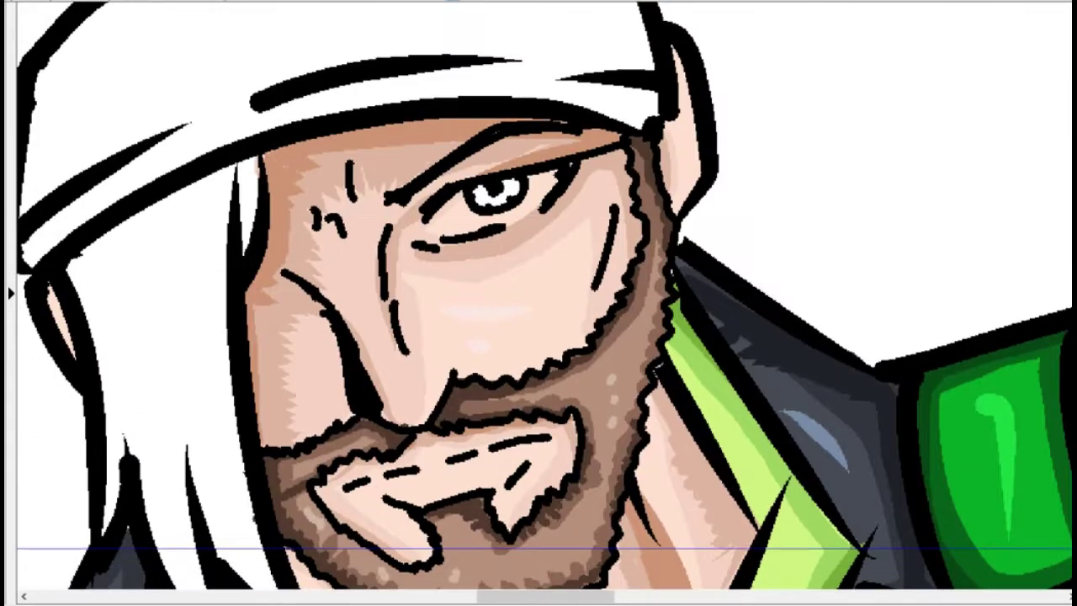
# Choose a bright yellow color, select the hair hanging below the cap and fill it with that yellow
pyautogui.scroll(-3, 210, 20)
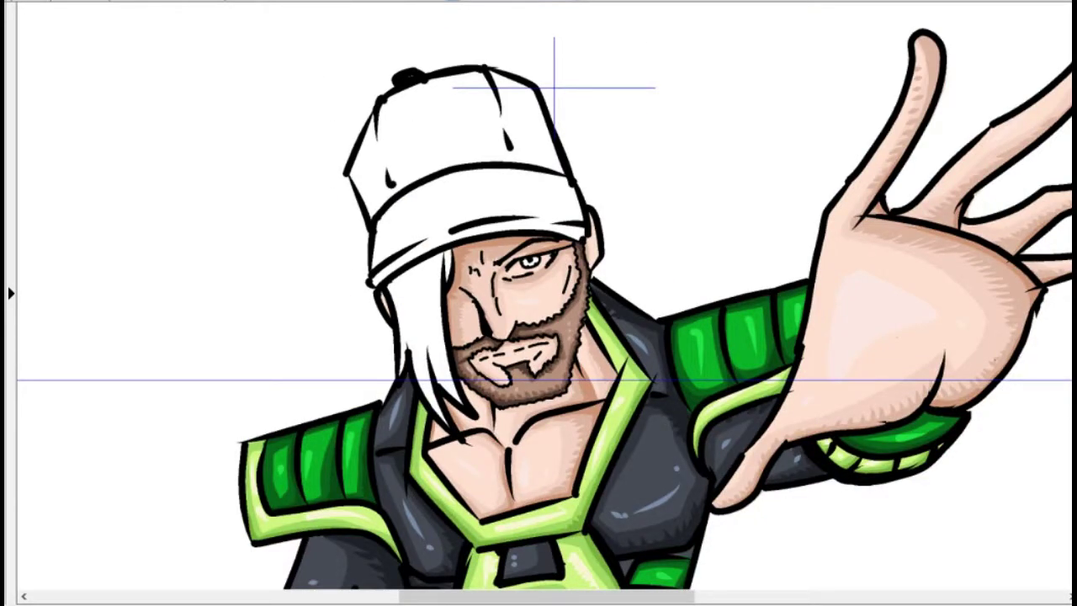
pyautogui.click(1057, 113)
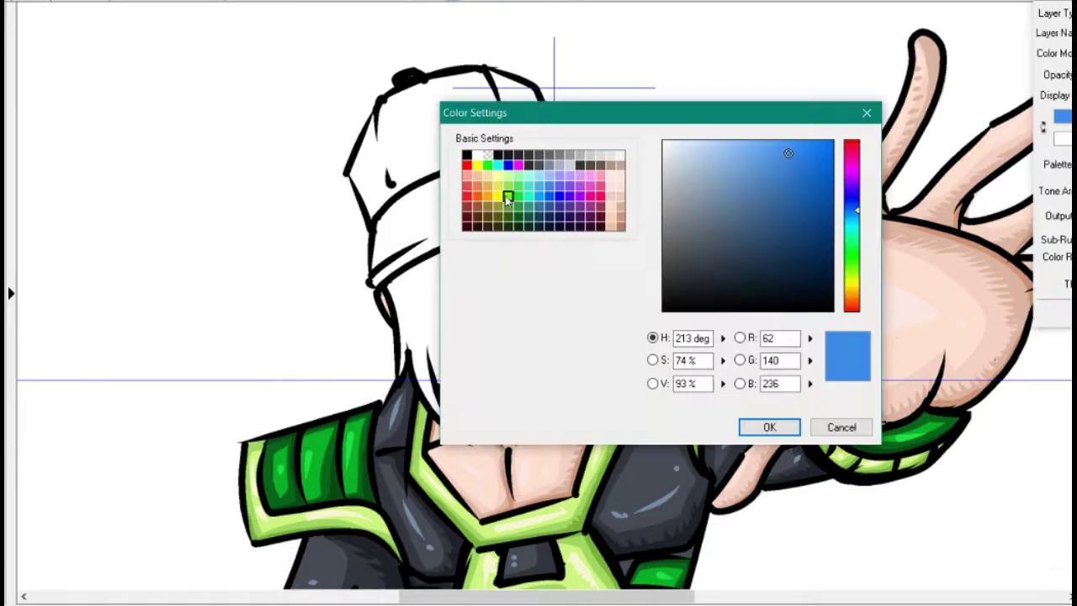
pyautogui.click(794, 200)
pyautogui.click(764, 426)
pyautogui.scroll(3, 550, 297)
pyautogui.click(277, 294)
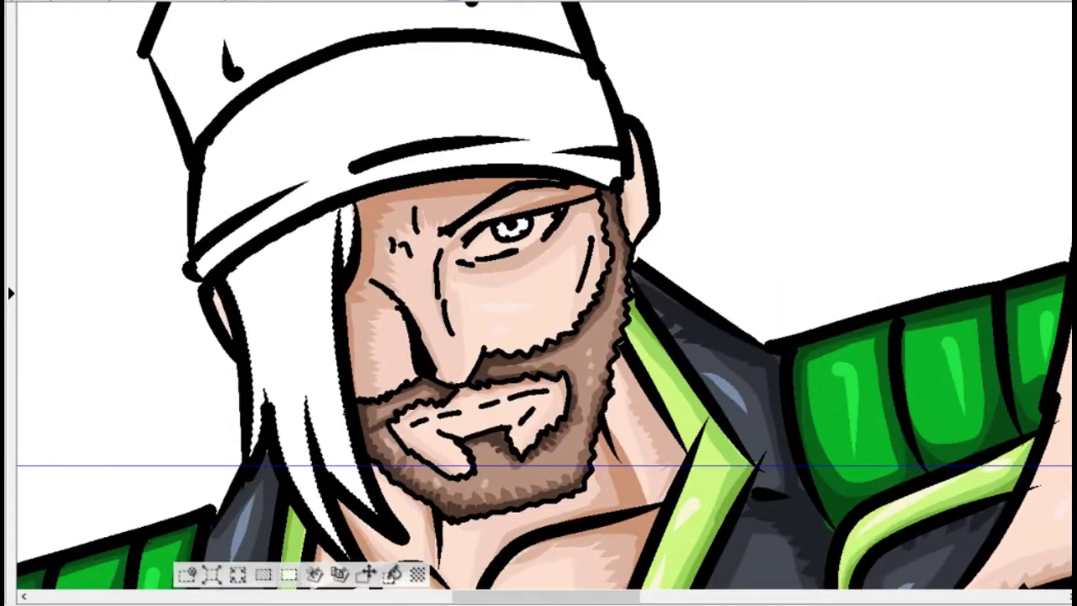
pyautogui.scroll(-2, 538, 303)
# Choose an orange-yellow color and paint the hair's first shadow with jagged strokes under the cap brim, along the face side and on the lower strands
pyautogui.click(1058, 112)
pyautogui.click(477, 164)
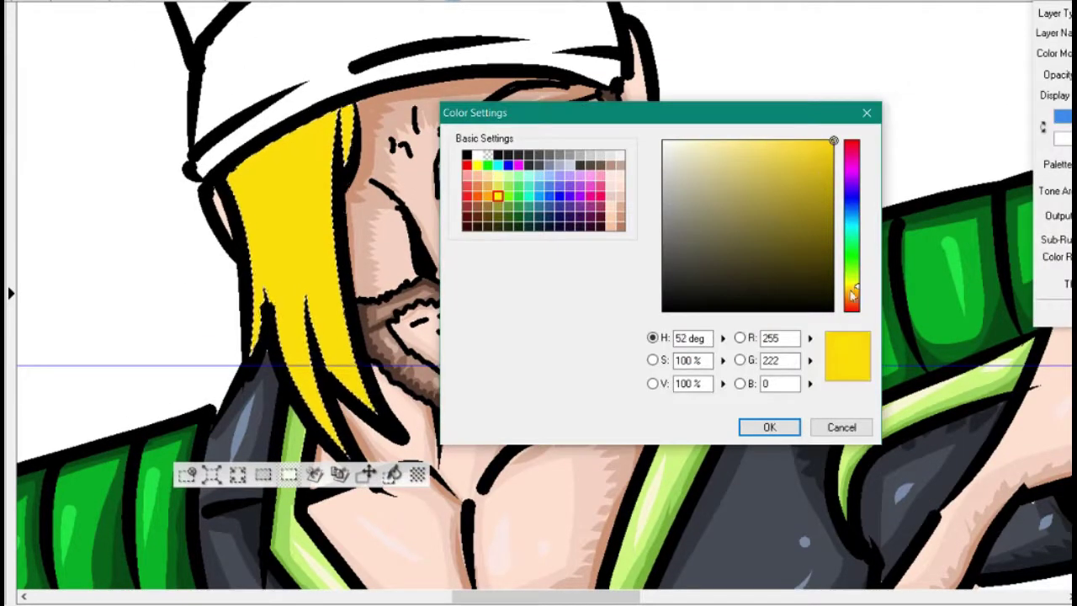
pyautogui.click(478, 175)
pyautogui.click(768, 426)
pyautogui.moveTo(270, 286); pyautogui.dragTo(358, 352)
pyautogui.moveTo(332, 139); pyautogui.dragTo(336, 295)
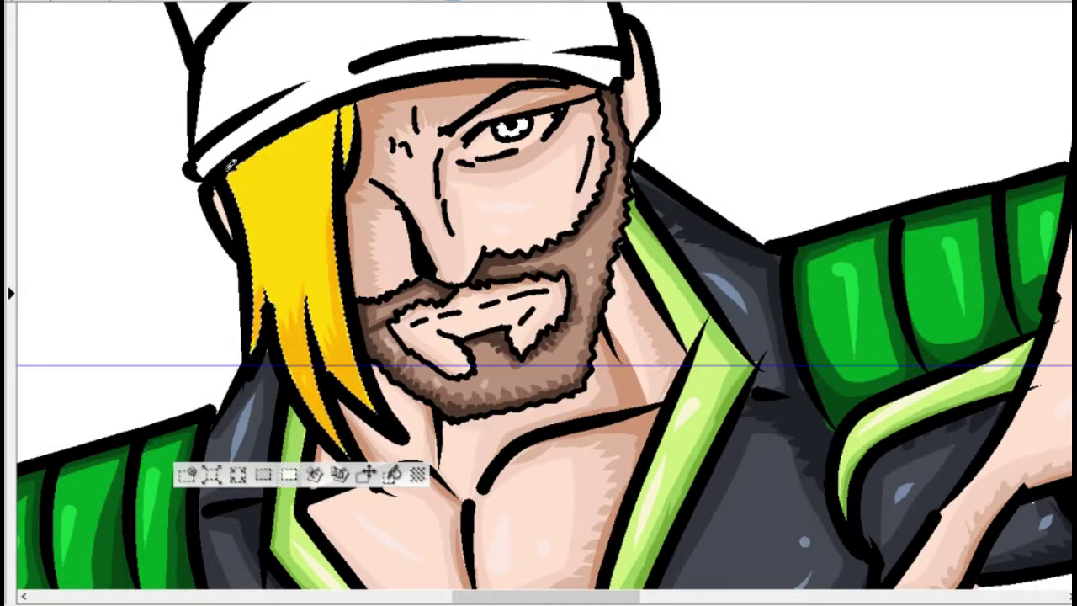
pyautogui.moveTo(253, 134); pyautogui.dragTo(290, 202)
pyautogui.moveTo(349, 101); pyautogui.dragTo(303, 156)
pyautogui.moveTo(337, 252); pyautogui.dragTo(370, 412)
# Choose a darker golden brown and paint the hair's second shadow under the cap brim, along the face side and at the strand tips
pyautogui.click(1058, 113)
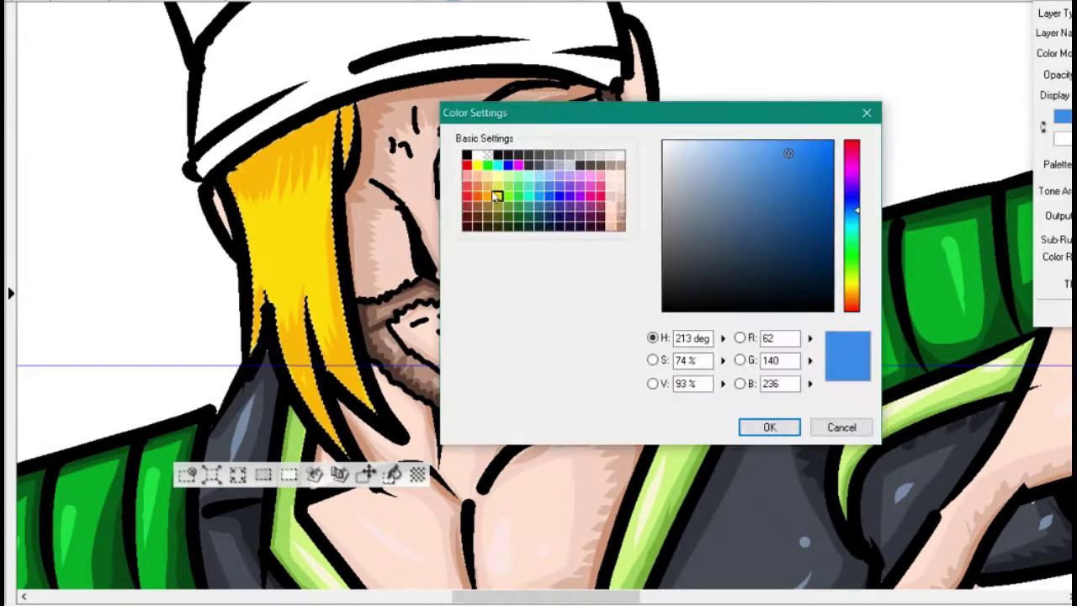
pyautogui.click(765, 426)
pyautogui.moveTo(252, 109); pyautogui.dragTo(337, 193)
pyautogui.moveTo(302, 336); pyautogui.dragTo(345, 454)
pyautogui.moveTo(282, 109); pyautogui.dragTo(252, 185)
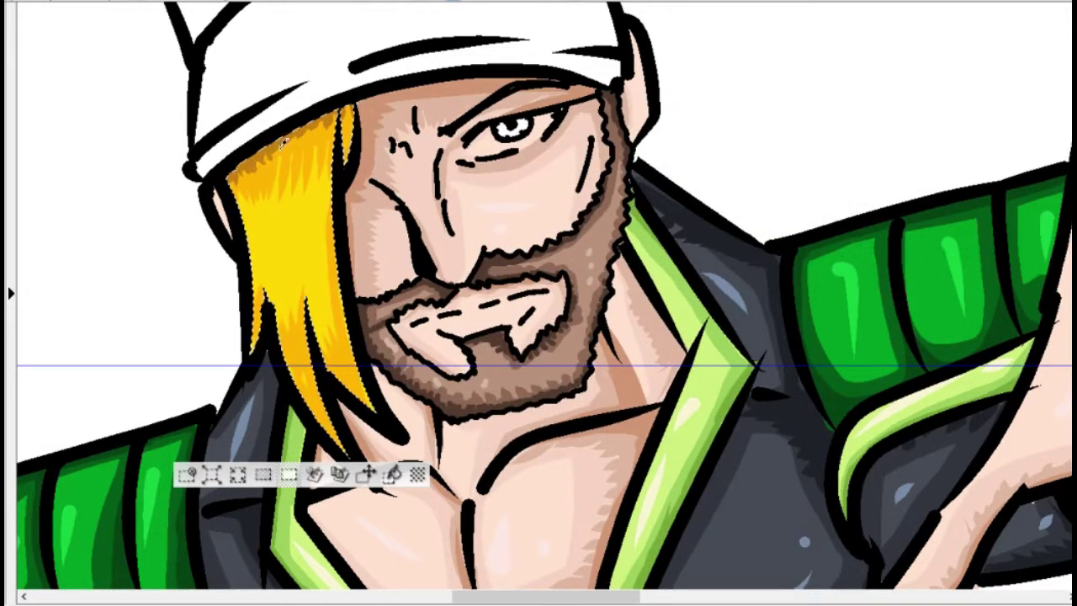
pyautogui.moveTo(333, 148)
pyautogui.mouseDown()
pyautogui.moveTo(353, 420)
pyautogui.moveTo(370, 412)
pyautogui.mouseUp()
pyautogui.moveTo(252, 109); pyautogui.dragTo(320, 194)
pyautogui.moveTo(337, 109); pyautogui.dragTo(311, 269)
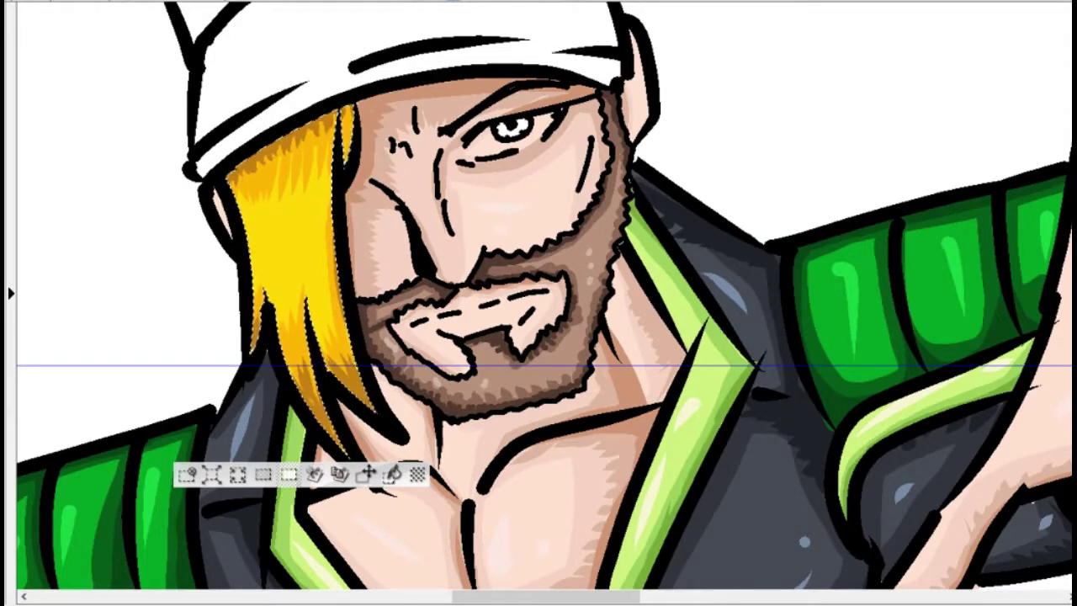
# Choose a pale yellow color, paint a streaky highlight band across the middle of the hair and clear the selection
pyautogui.click(1057, 112)
pyautogui.click(765, 426)
pyautogui.moveTo(278, 110)
pyautogui.mouseDown()
pyautogui.moveTo(252, 193)
pyautogui.moveTo(307, 269)
pyautogui.mouseUp()
pyautogui.moveTo(253, 202); pyautogui.dragTo(244, 286)
pyautogui.hotkey('ctrl', 'd')
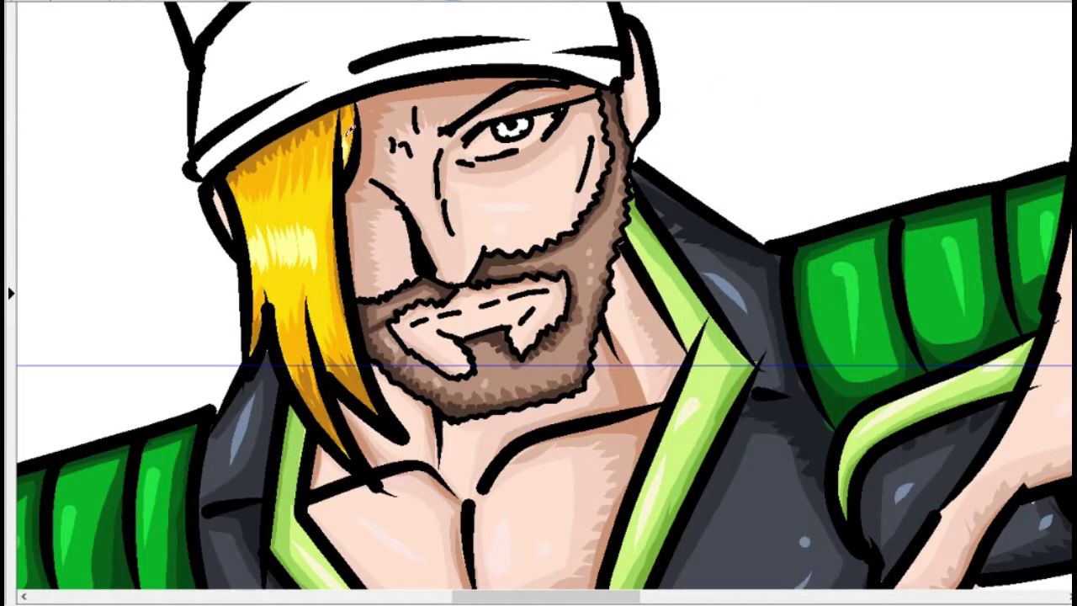
pyautogui.hotkey('ctrl', '-')
pyautogui.hotkey('ctrl', '-')
pyautogui.hotkey('ctrl', '-')
pyautogui.hotkey('ctrl', '-')
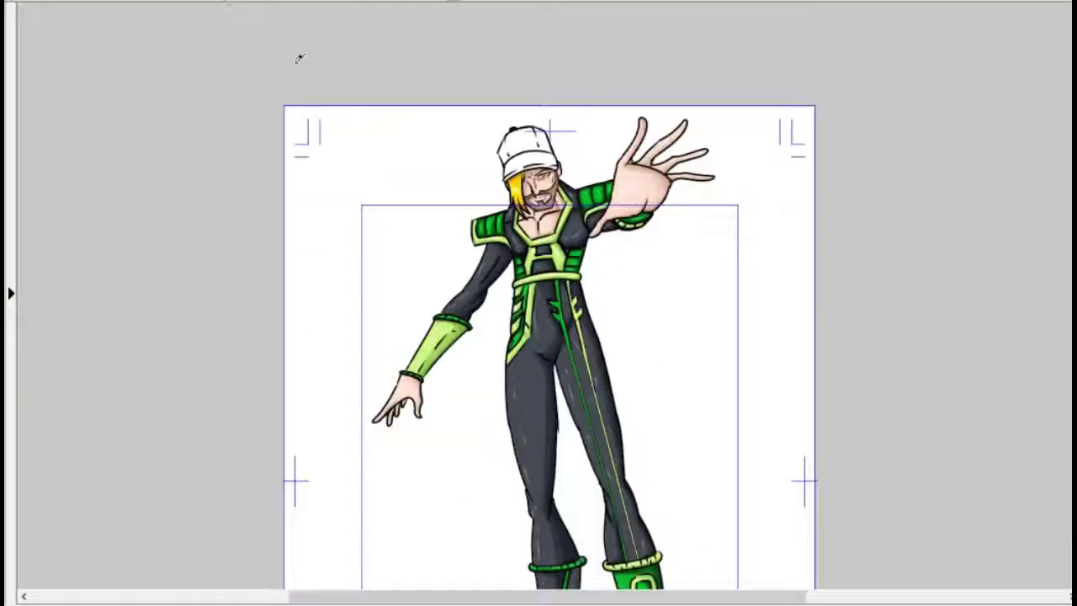